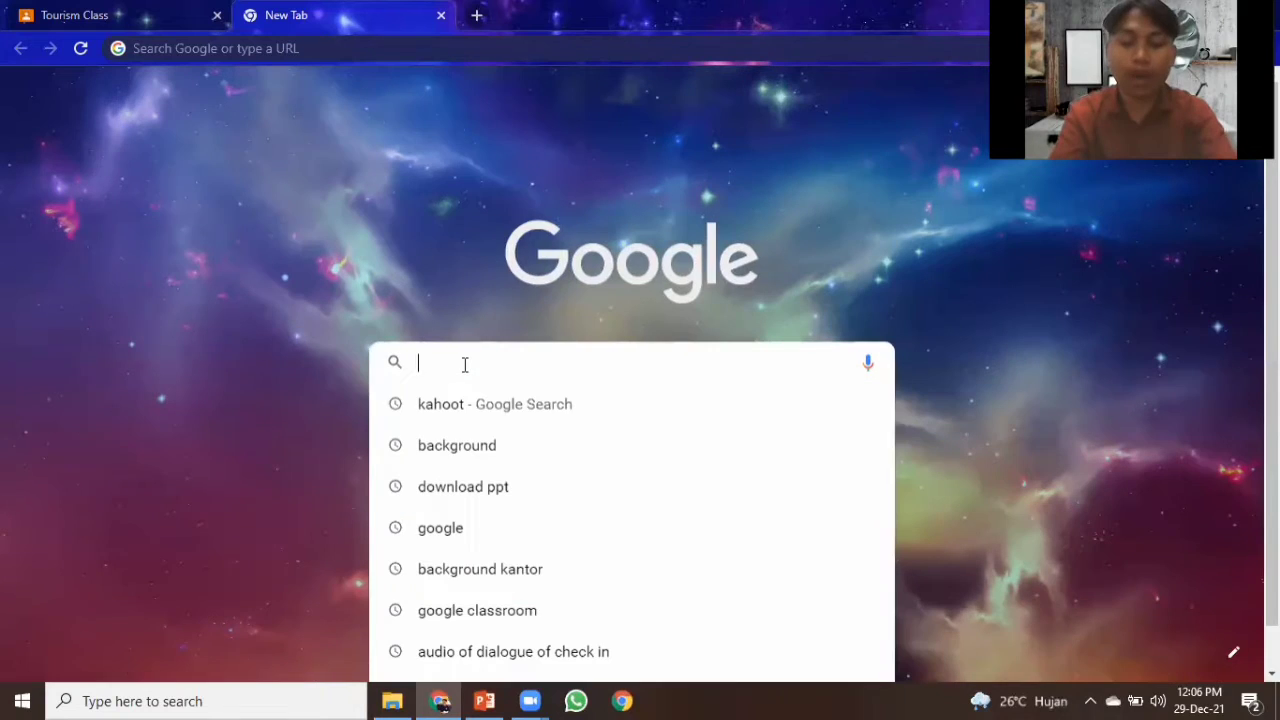
Open kahoot.com from the new tab.
{"action": "type", "text": "ka"}
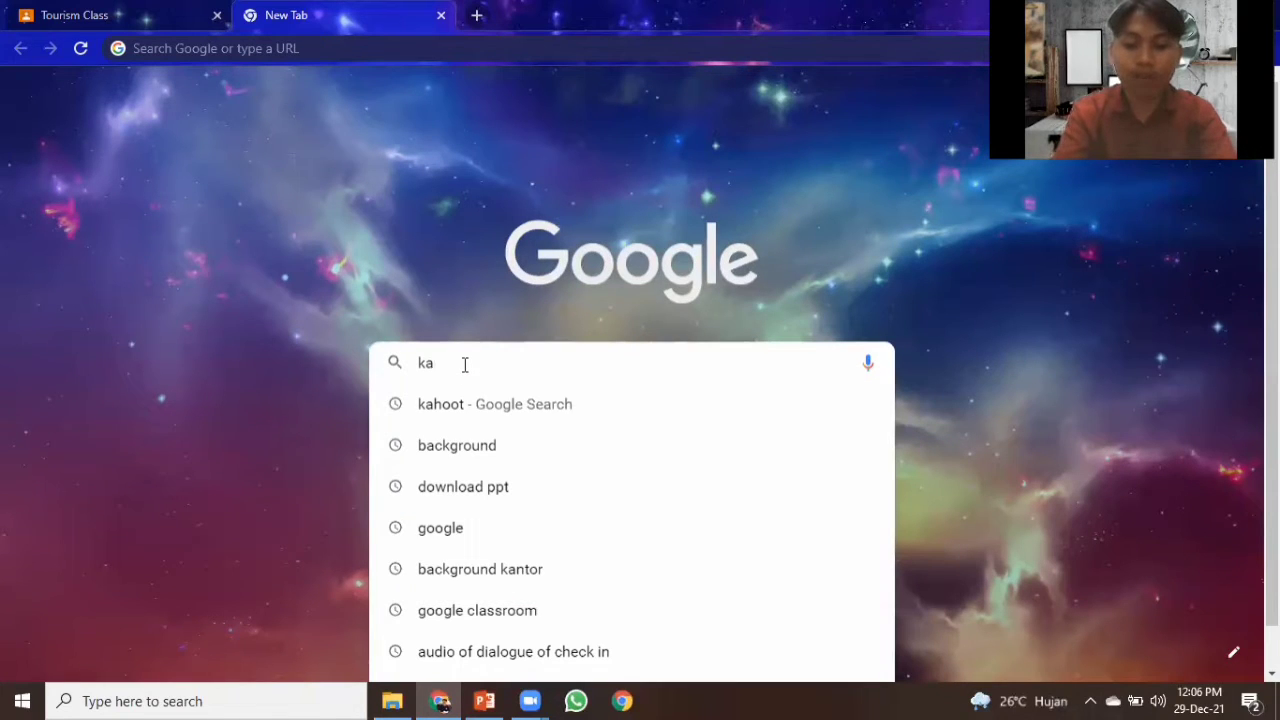
{"action": "type", "text": "hoot.co"}
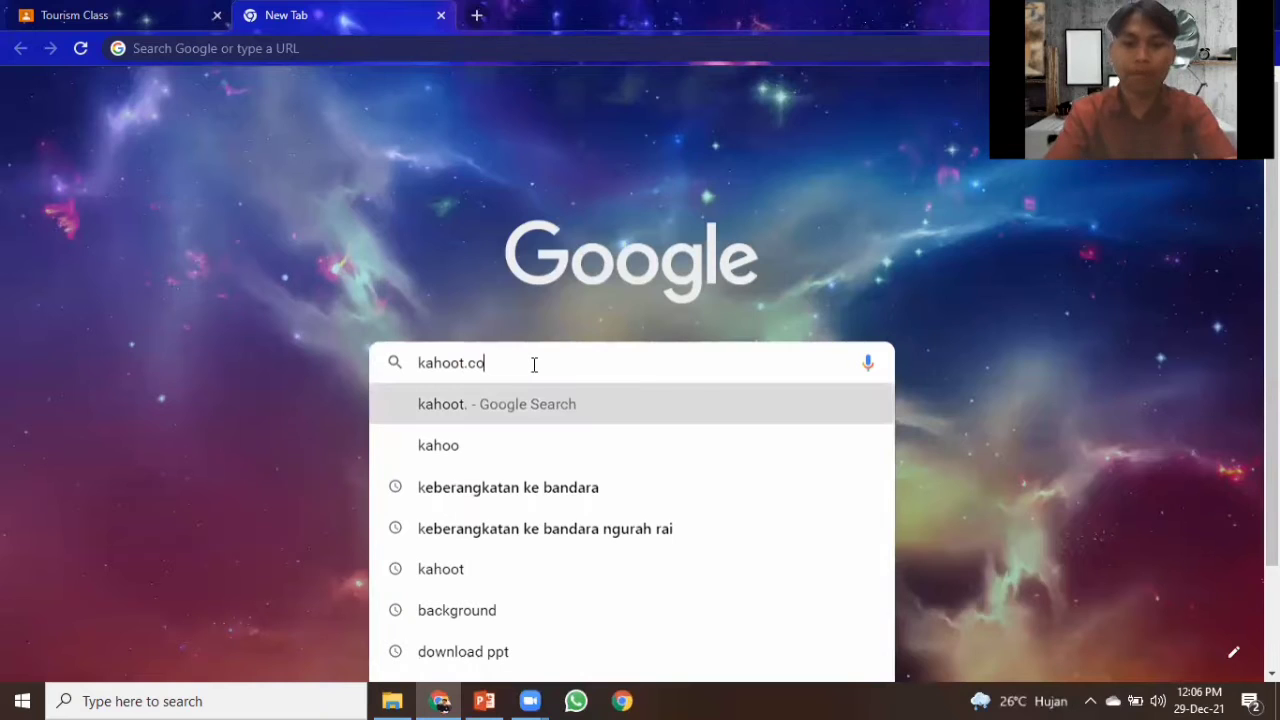
{"action": "type", "text": "m"}
{"action": "key", "text": "Return"}
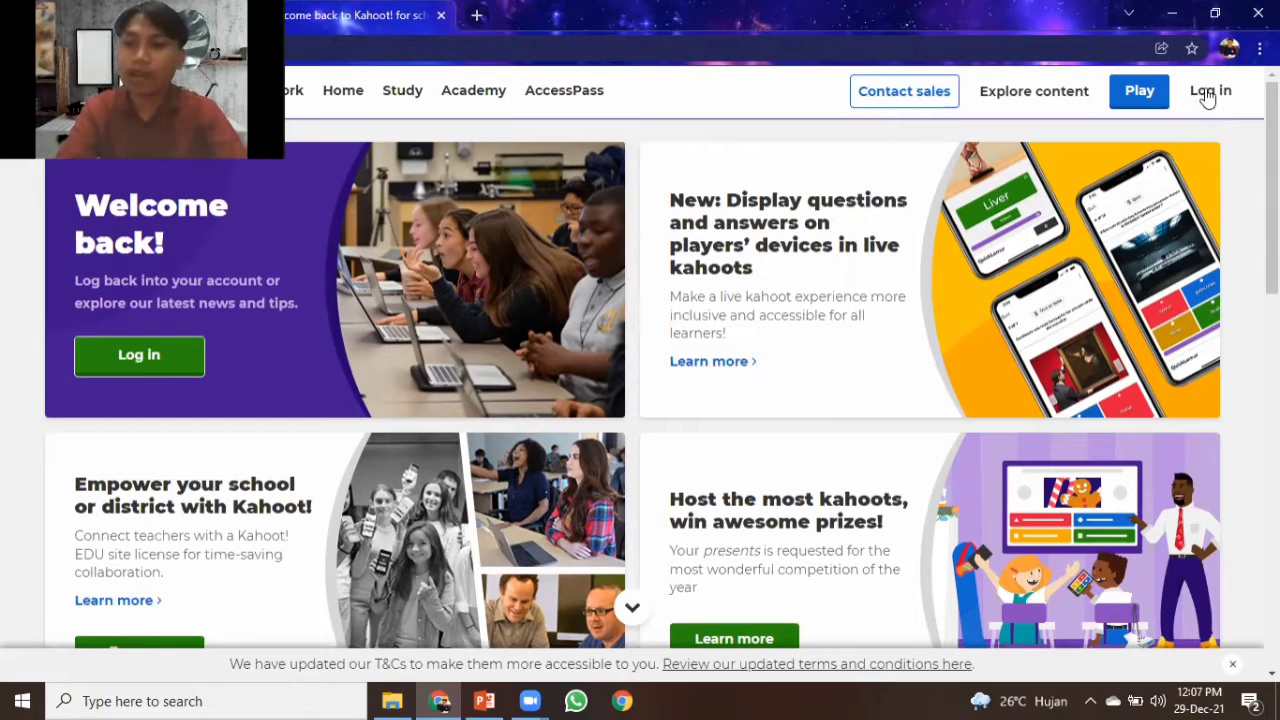
Log in to Kahoot and start creating a new blank kahoot.
{"action": "left_click", "coordinate": [1209, 92]}
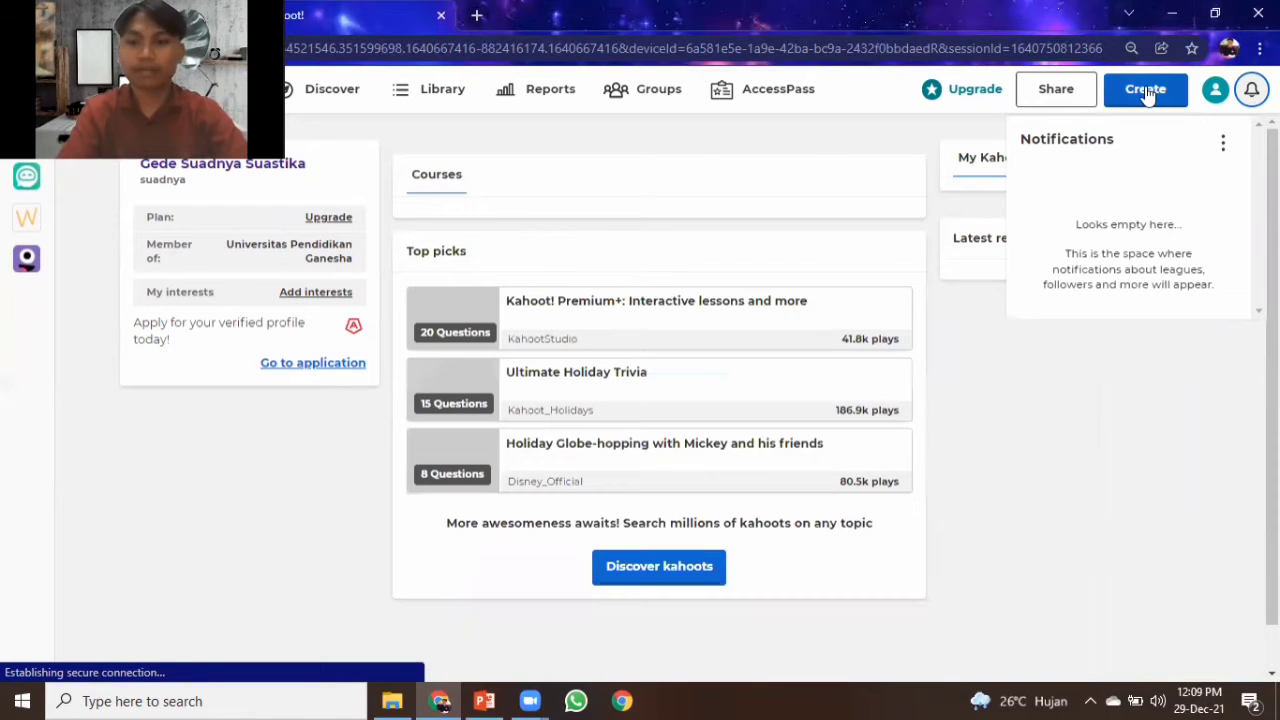
{"action": "left_click", "coordinate": [1146, 90]}
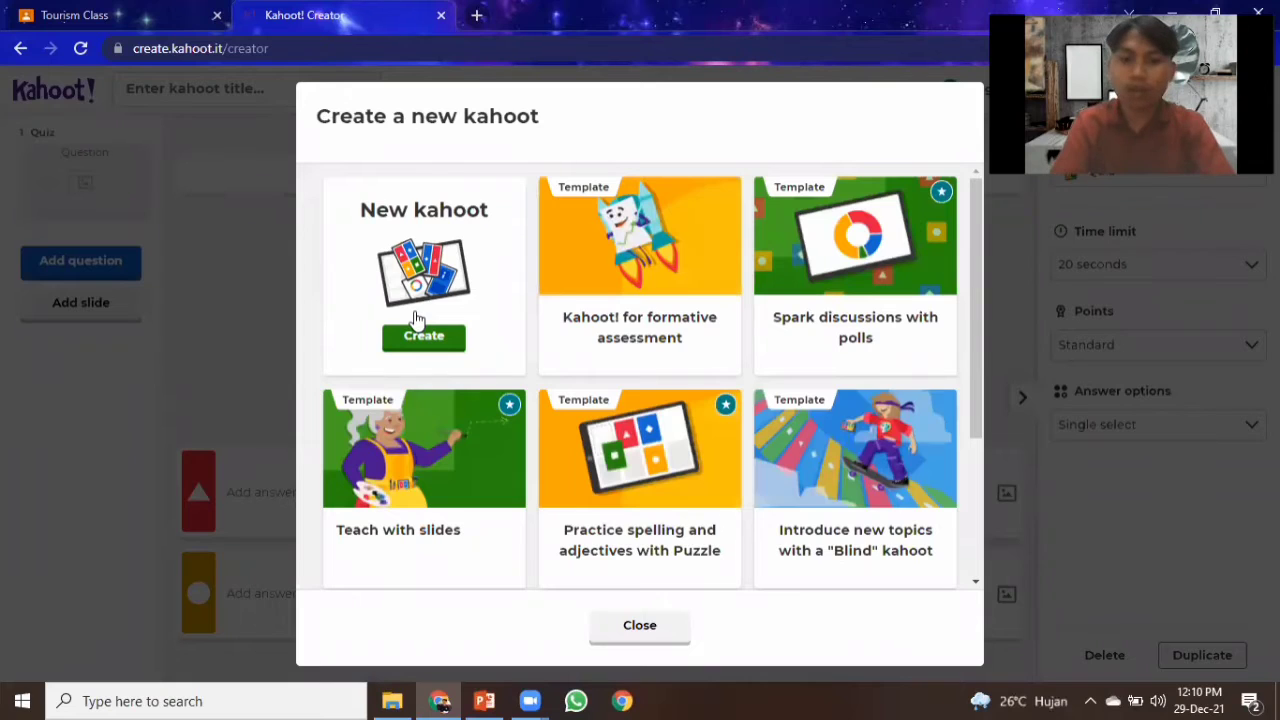
{"action": "left_click", "coordinate": [417, 322]}
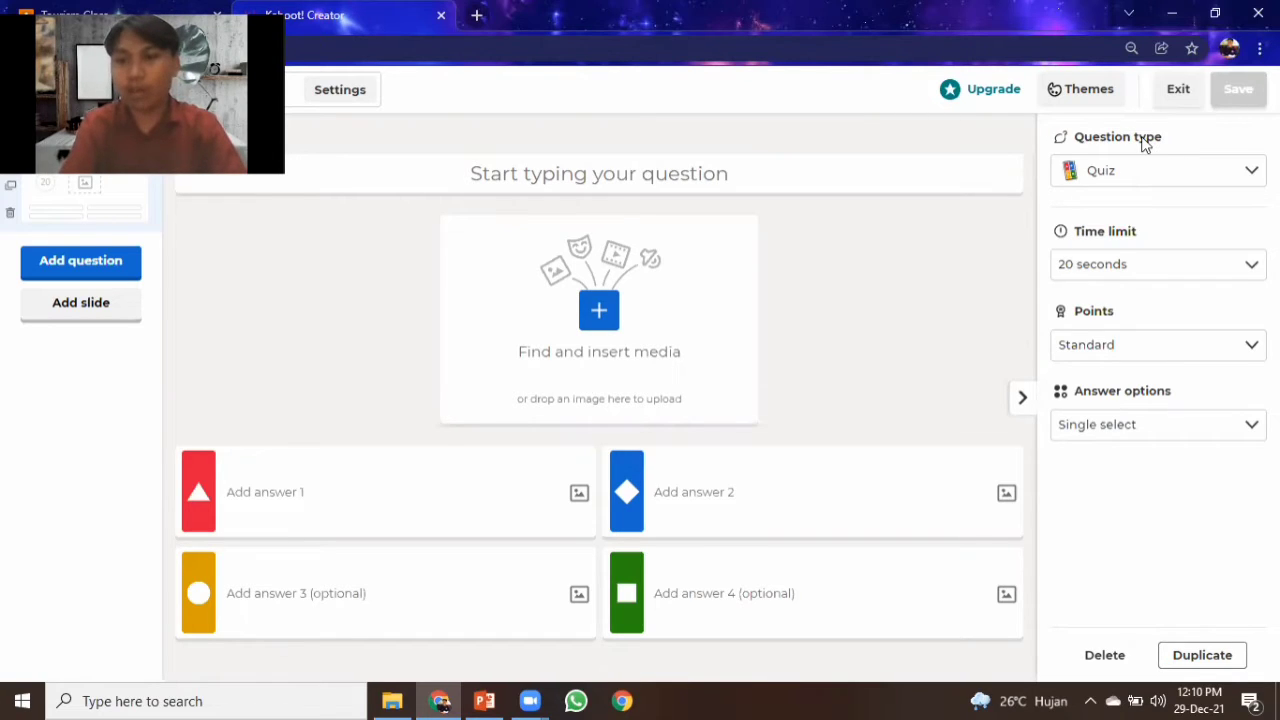
Review the question's type, time limit, points and answer option choices, and the buttons for adding questions and slides.
{"action": "left_click", "coordinate": [1243, 177]}
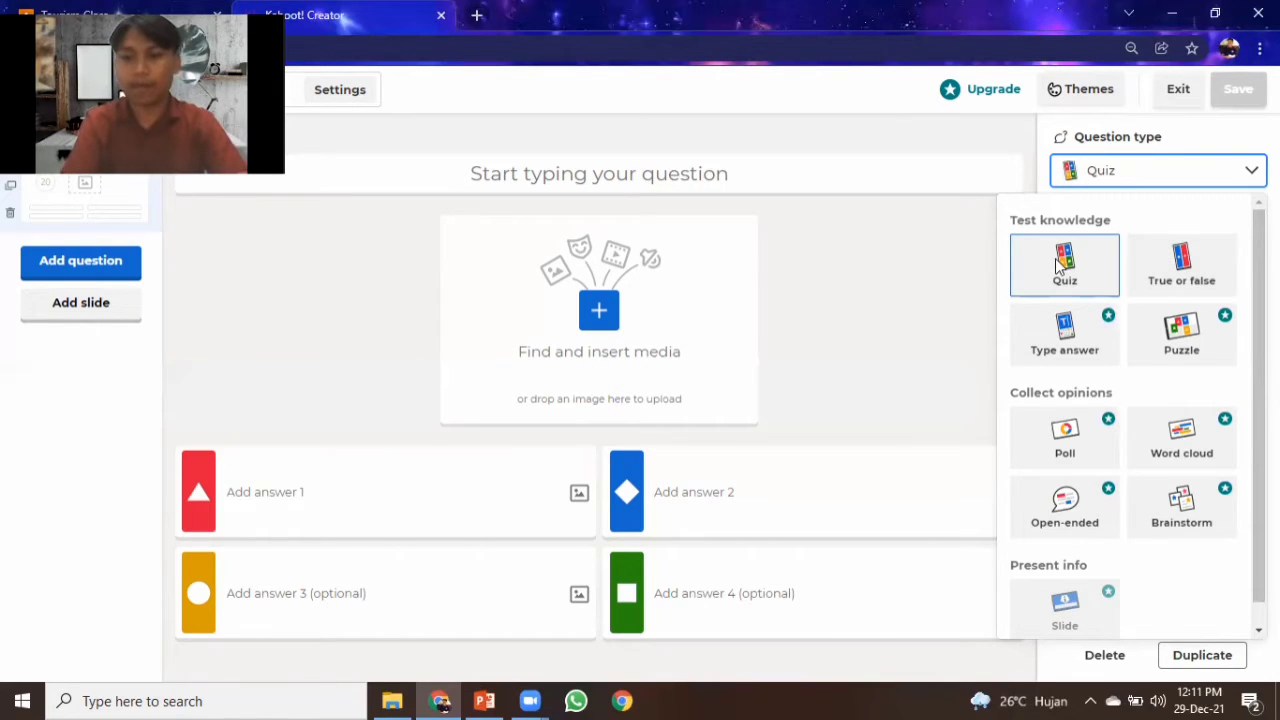
{"action": "left_click", "coordinate": [935, 275]}
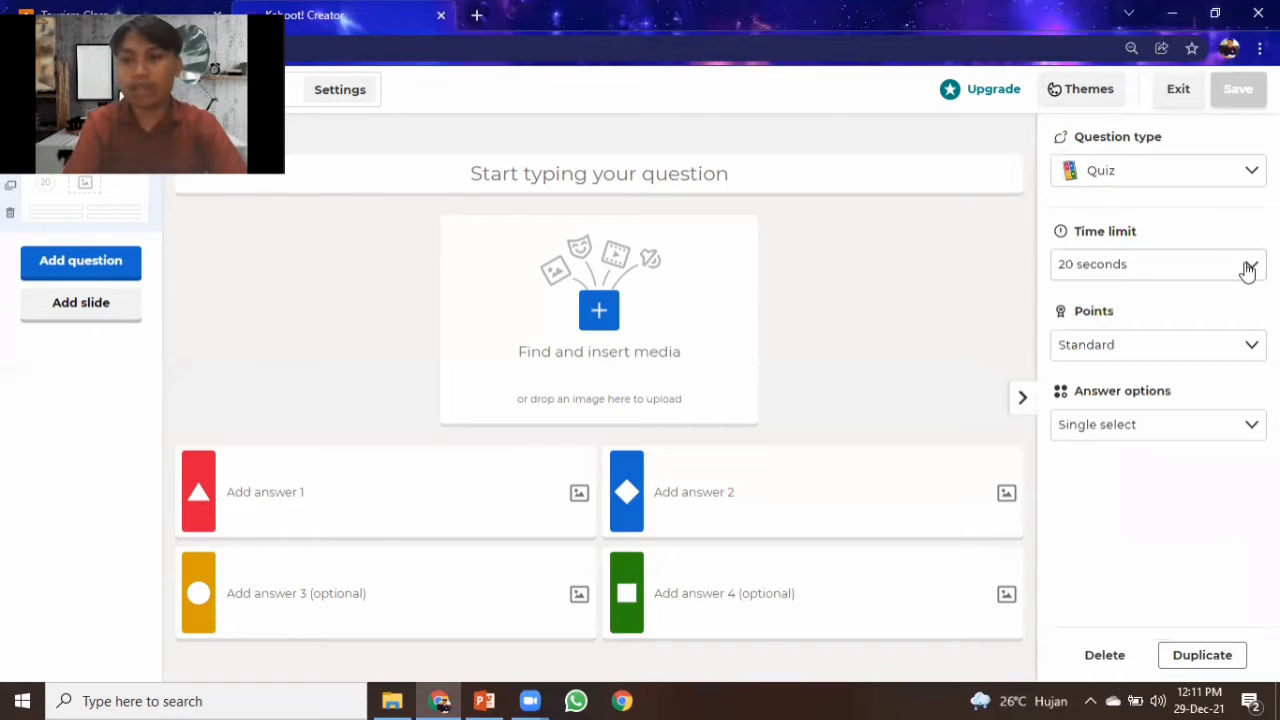
{"action": "left_click", "coordinate": [1248, 268]}
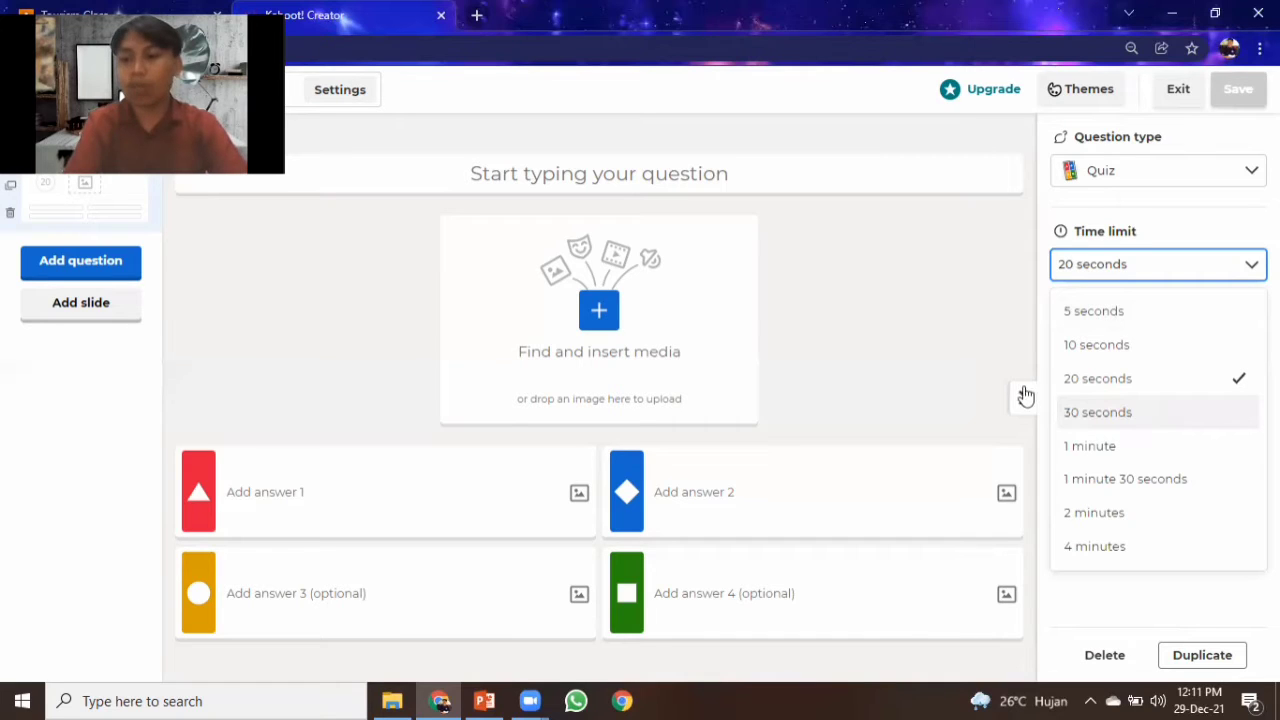
{"action": "left_click", "coordinate": [966, 358]}
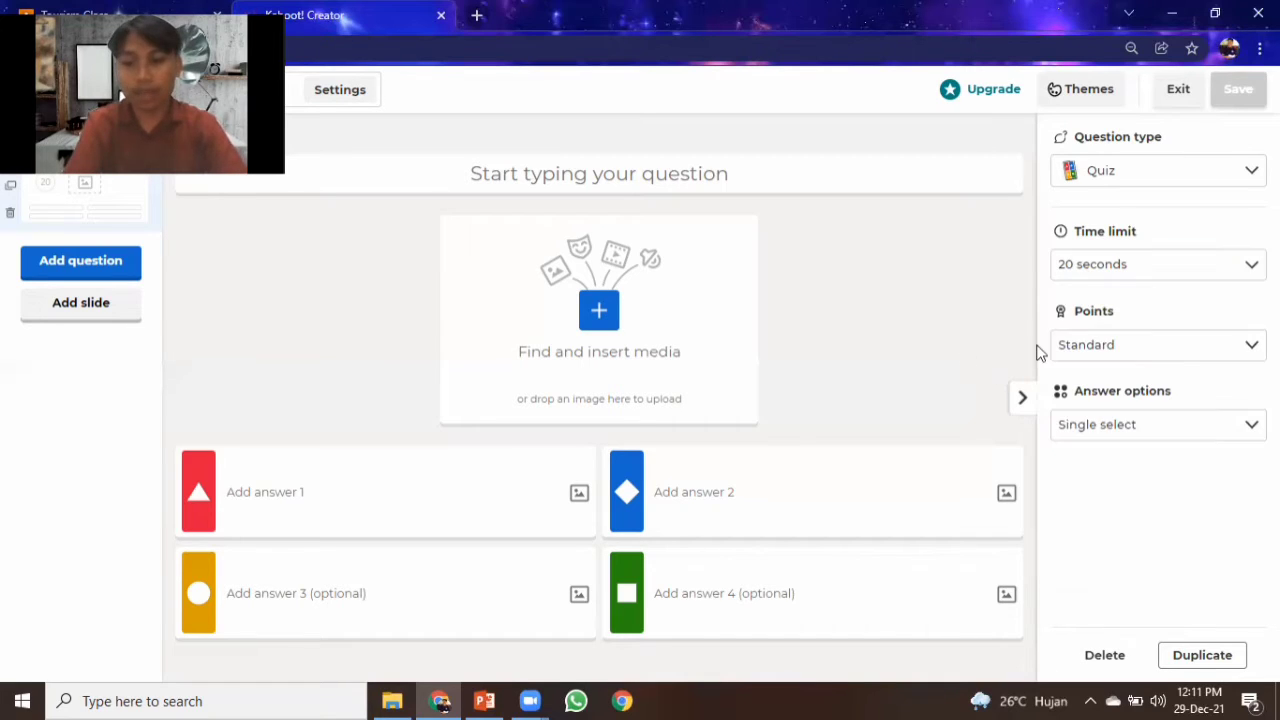
{"action": "left_click", "coordinate": [1208, 350]}
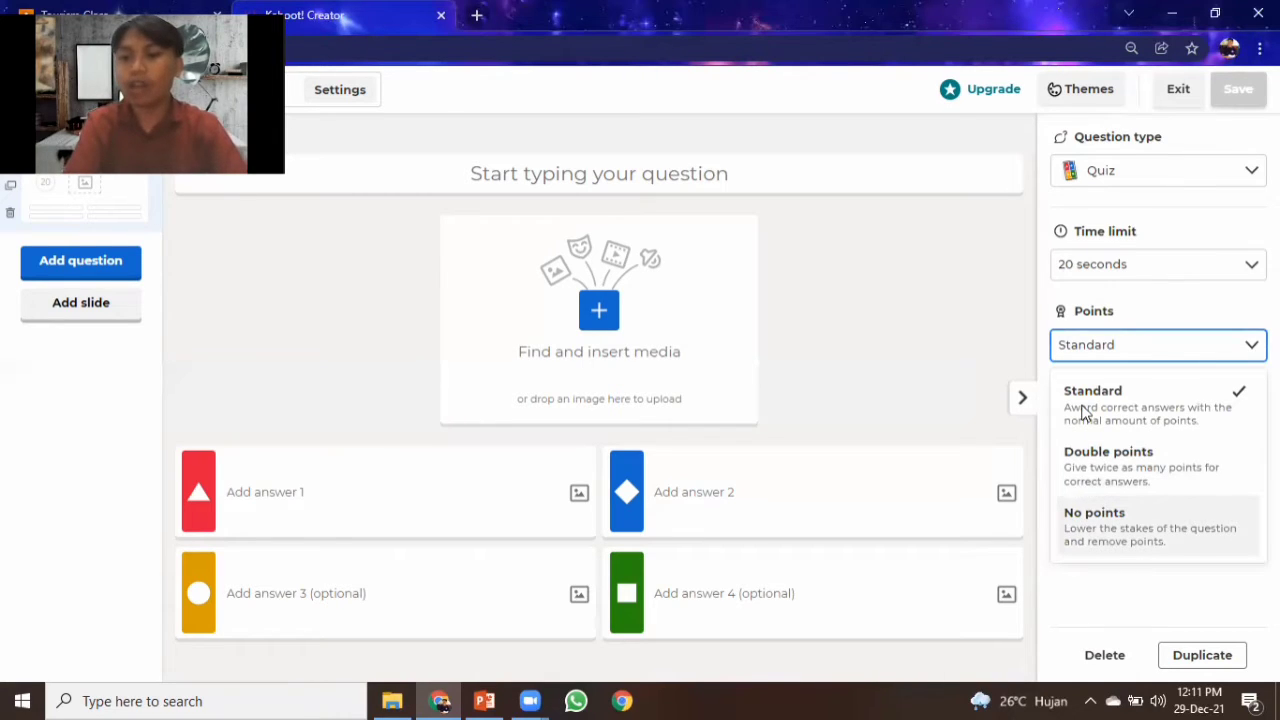
{"action": "left_click", "coordinate": [951, 352]}
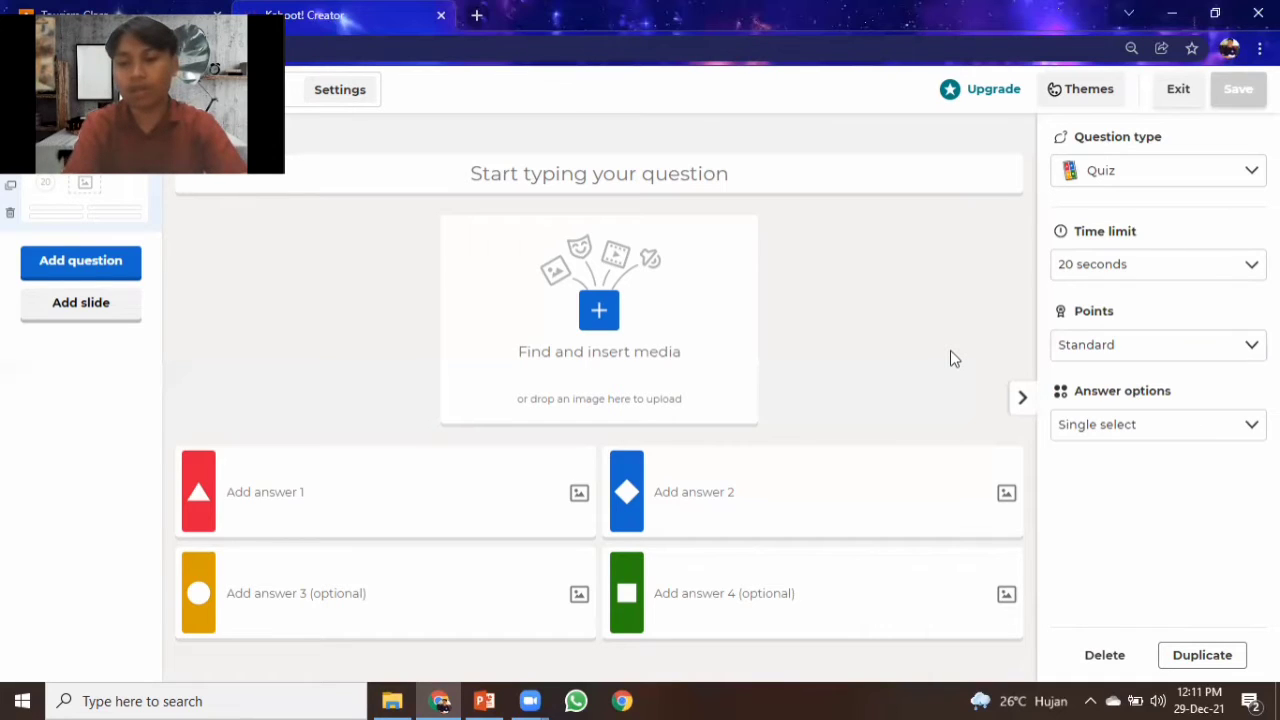
{"action": "left_click", "coordinate": [1248, 428]}
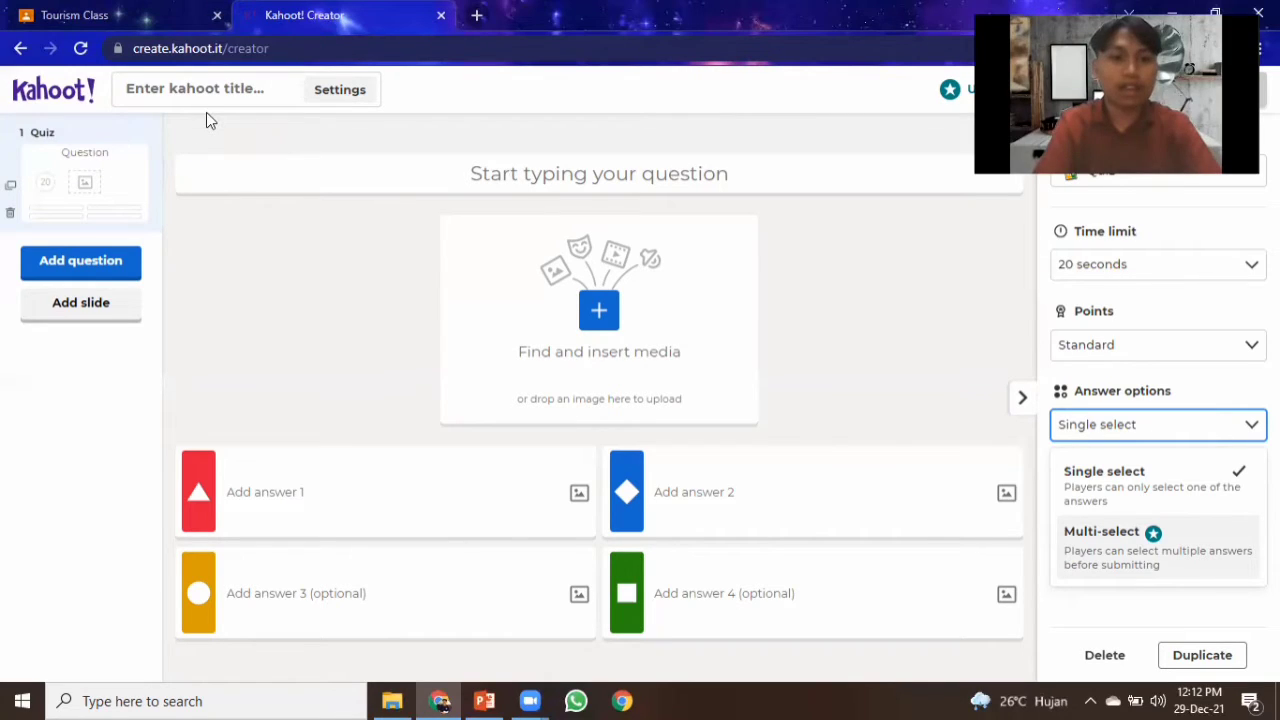
{"action": "left_click", "coordinate": [82, 262]}
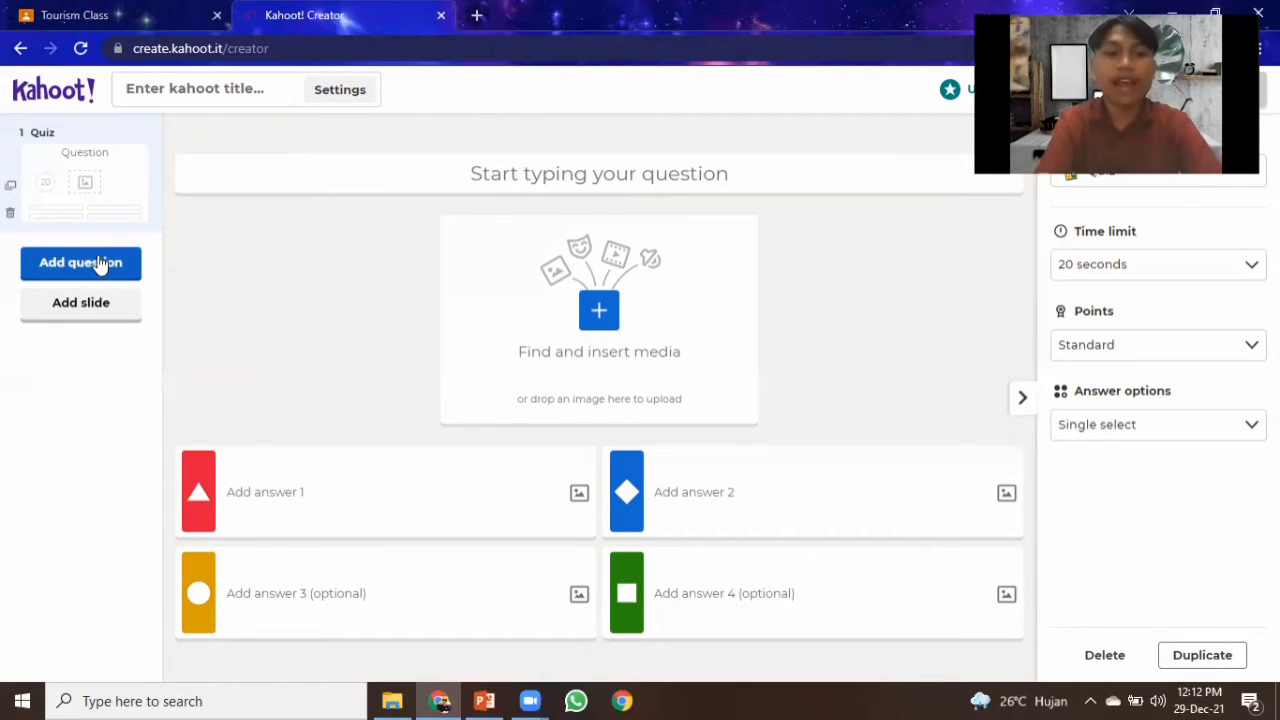
{"action": "left_click", "coordinate": [78, 306]}
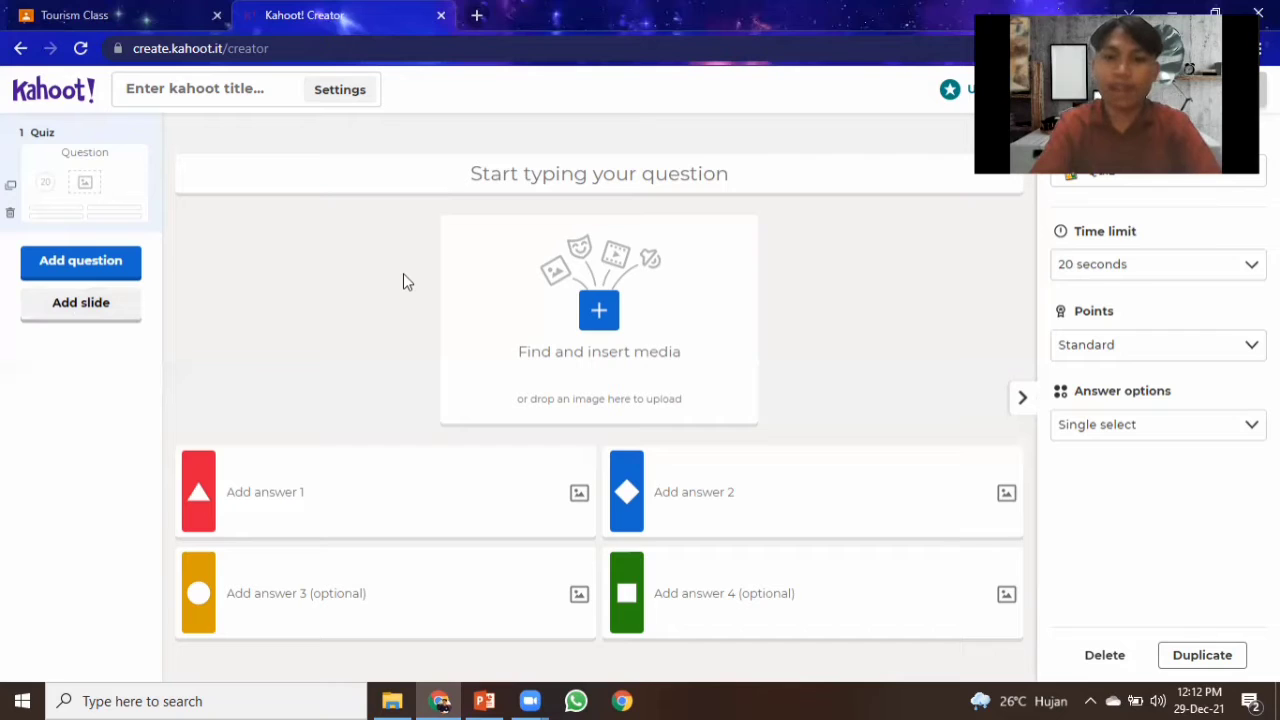
Enter the first question as "What is the first process in check in?".
{"action": "left_click", "coordinate": [588, 172]}
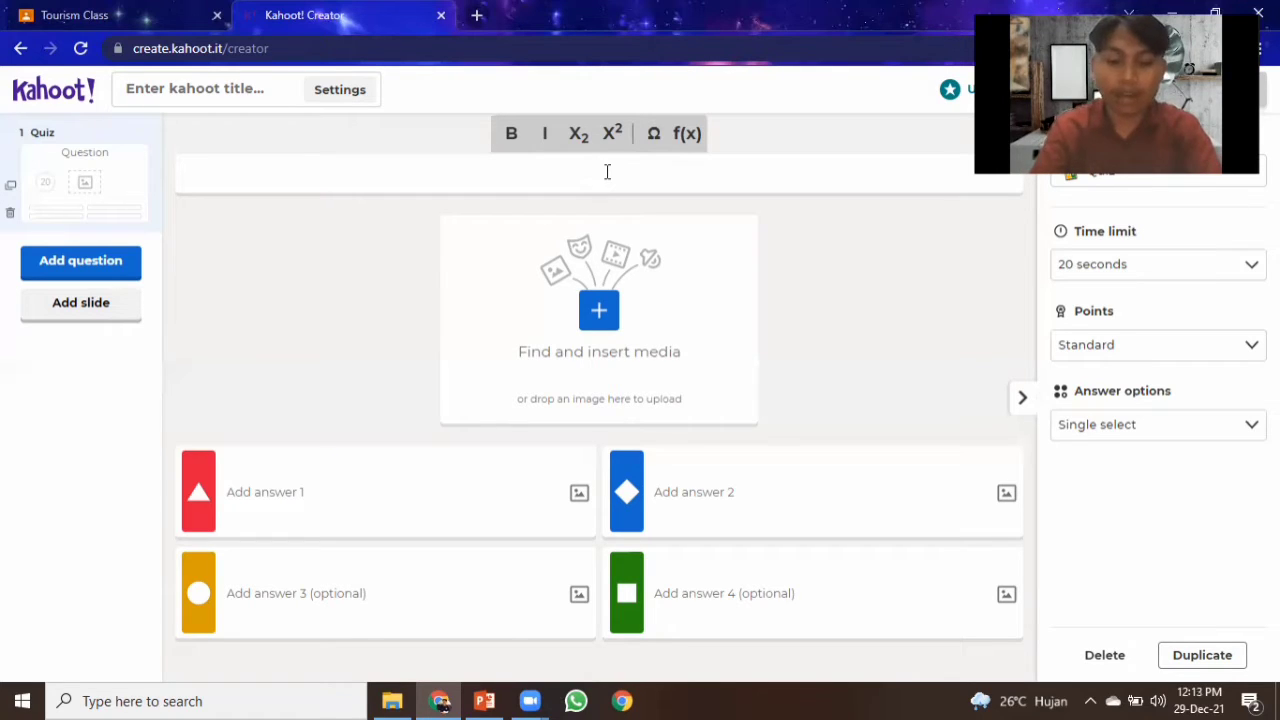
{"action": "key", "text": "Caps_Lock"}
{"action": "key", "text": "Caps_Lock"}
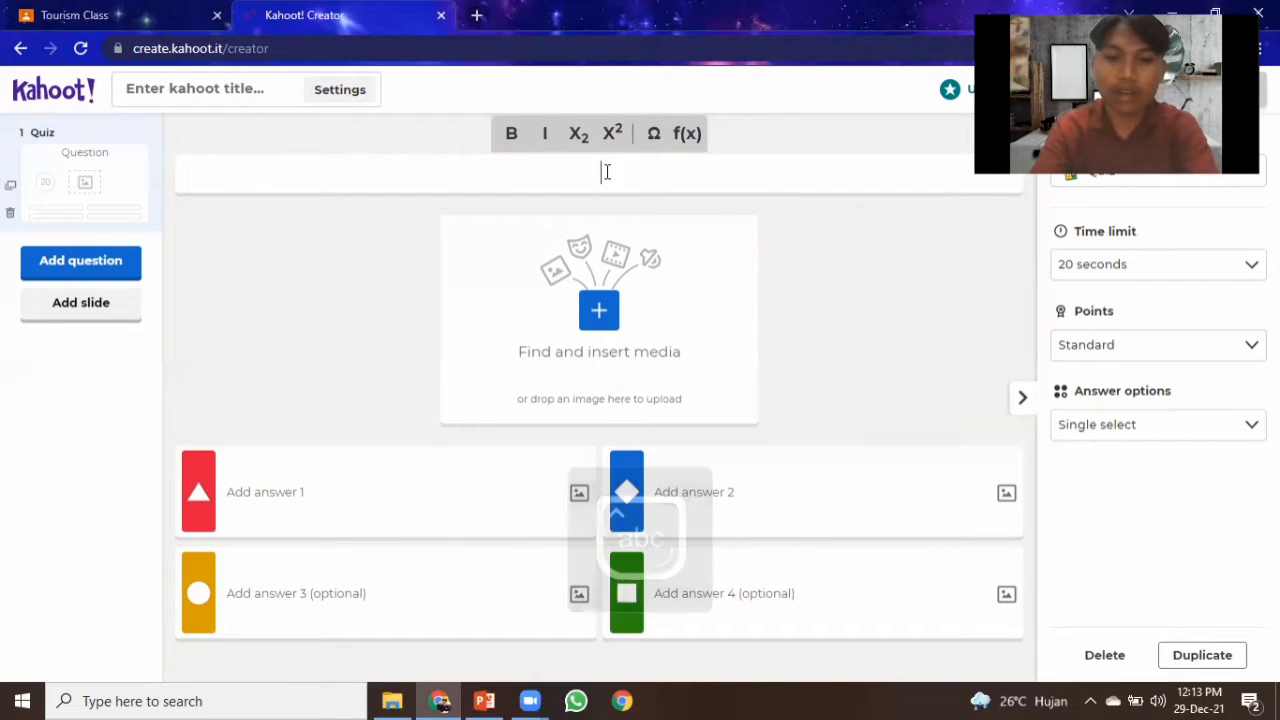
{"action": "type", "text": "What is t"}
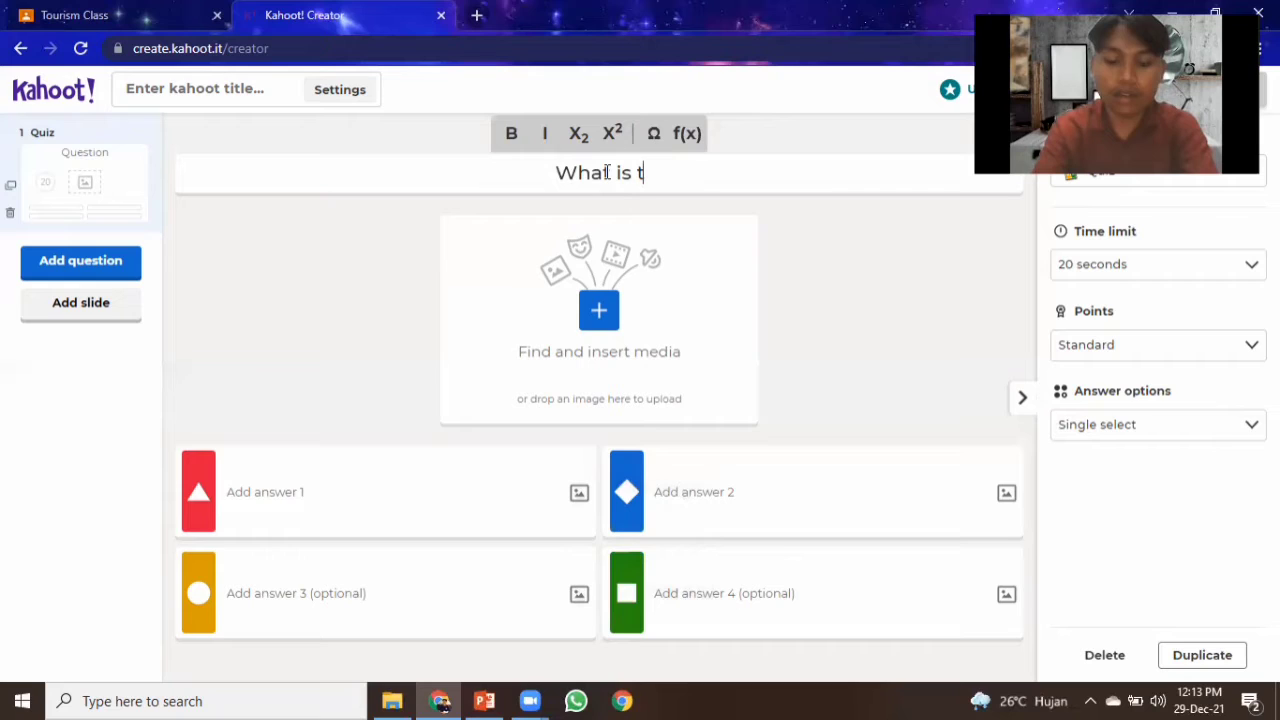
{"action": "type", "text": "he"}
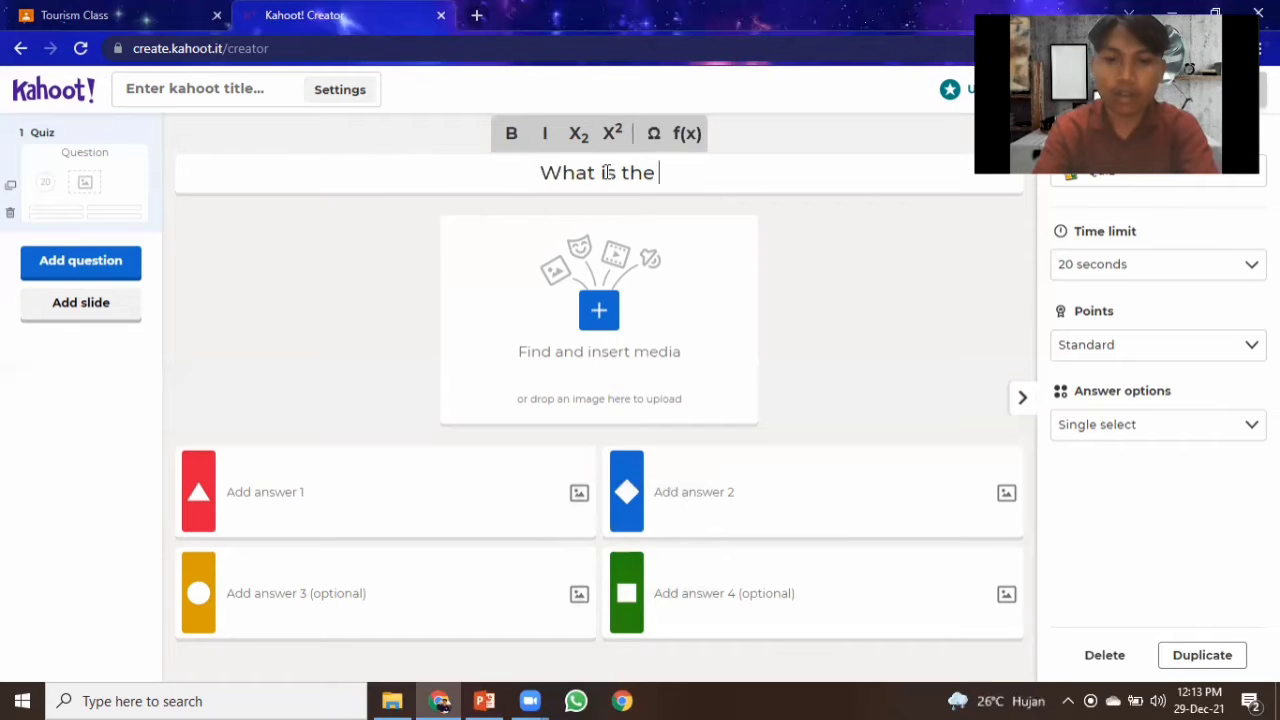
{"action": "type", "text": " f"}
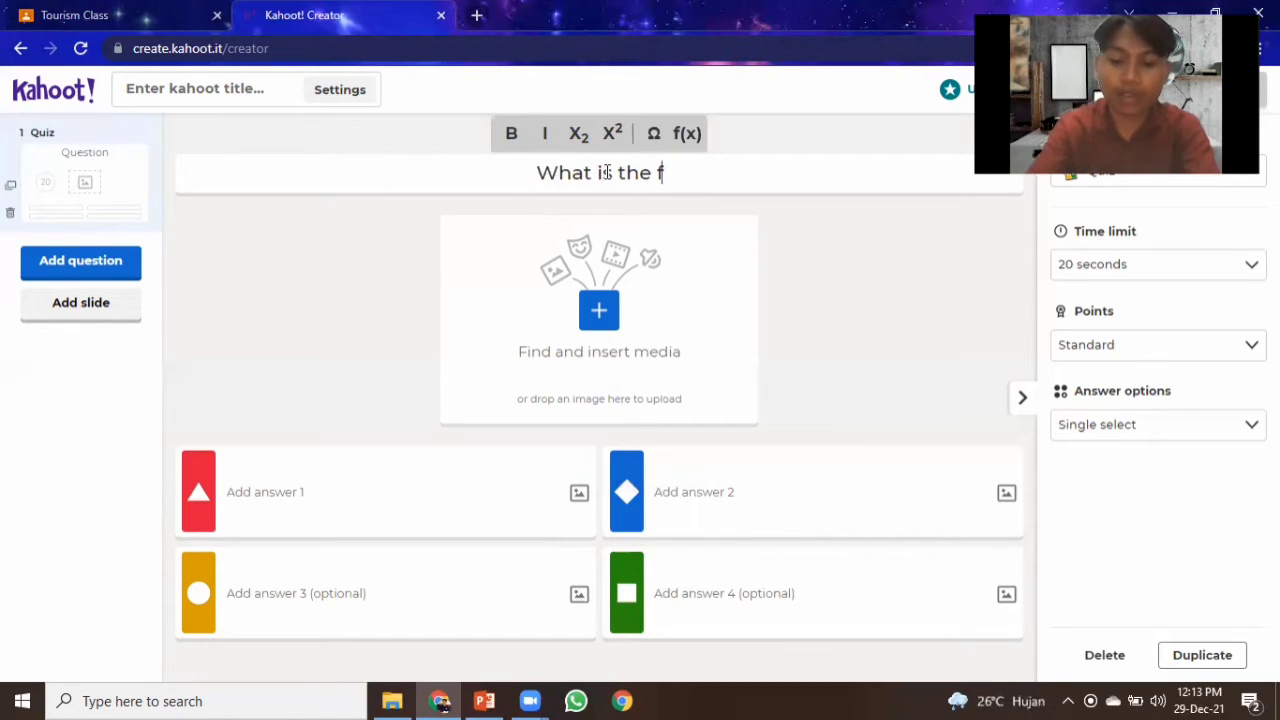
{"action": "type", "text": "irst proces"}
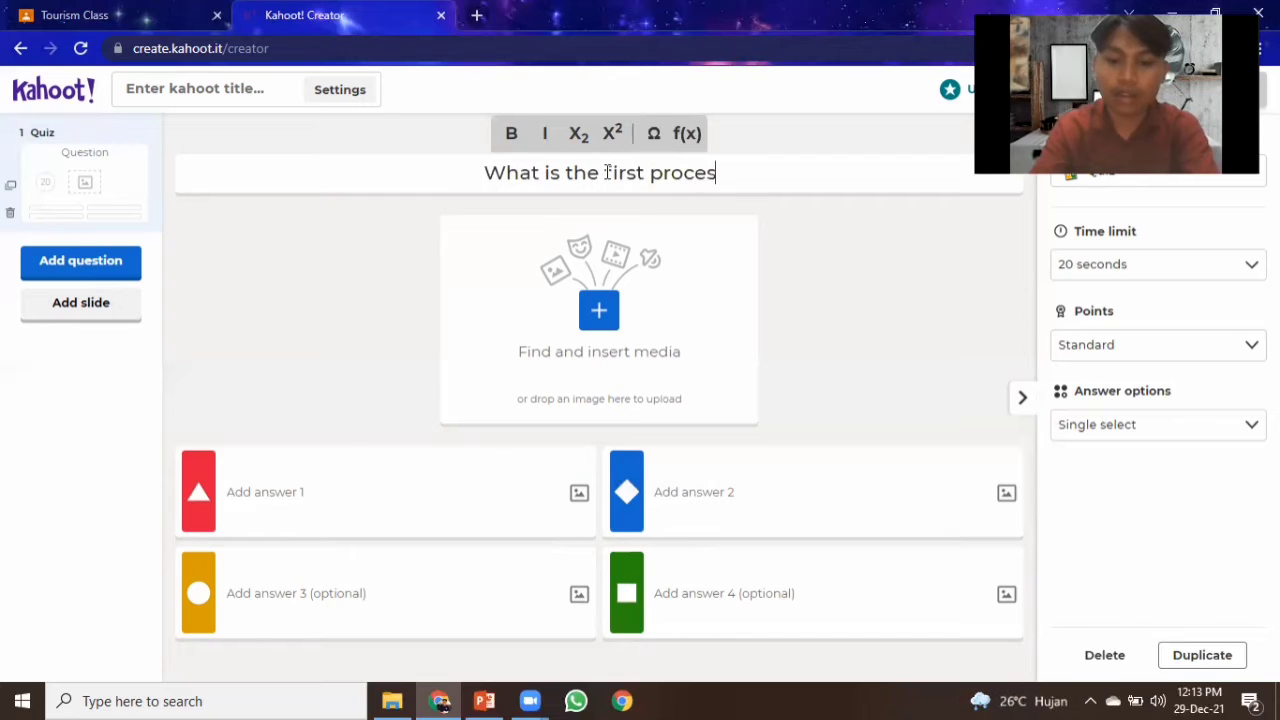
{"action": "type", "text": "s"}
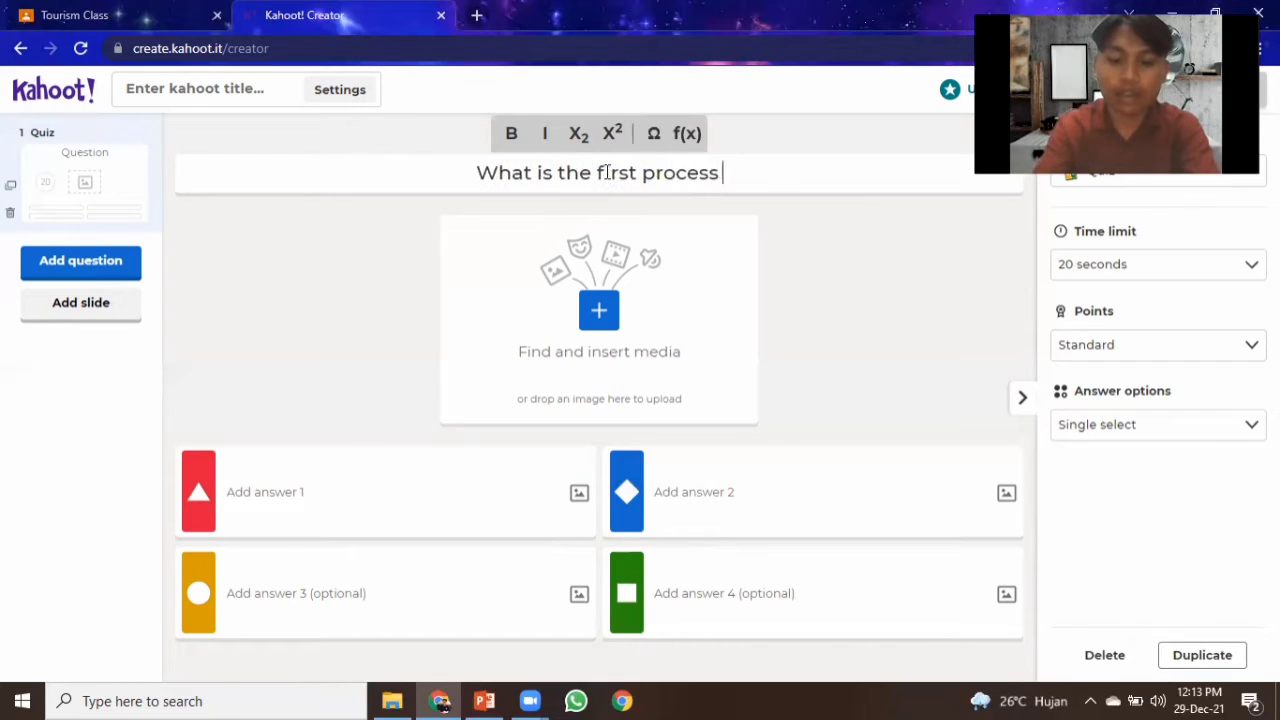
{"action": "type", "text": " i"}
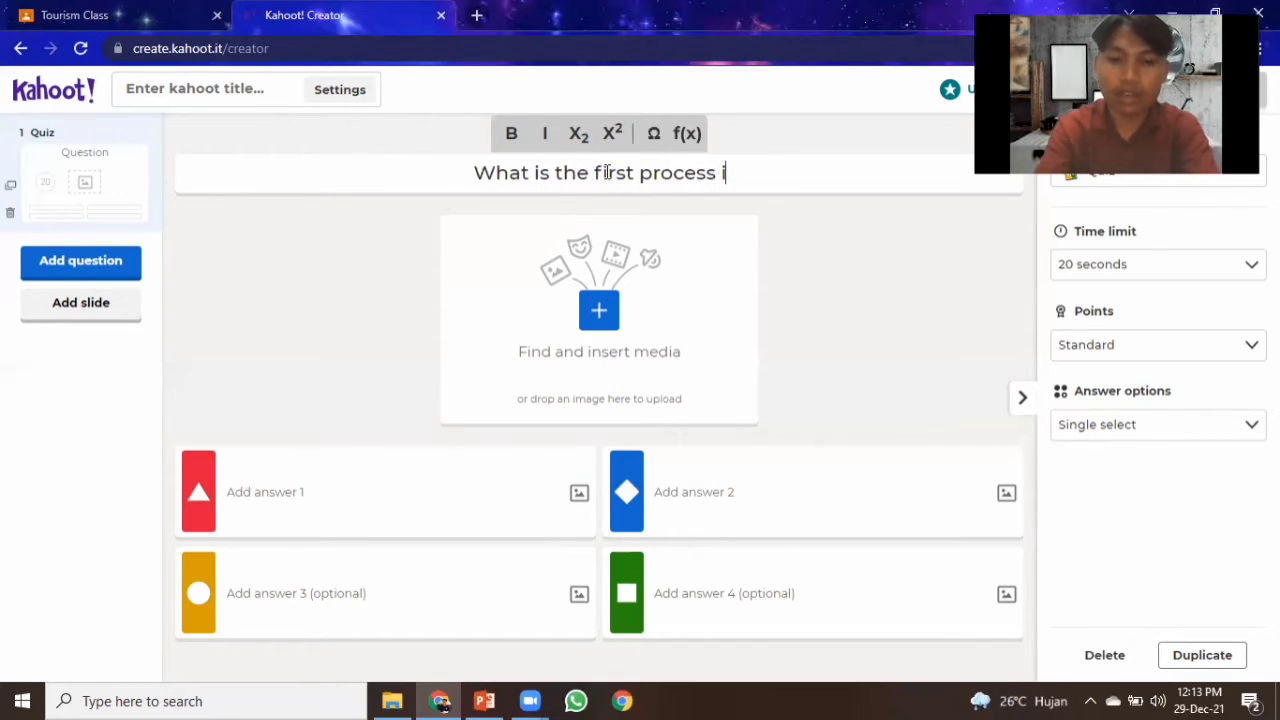
{"action": "type", "text": "n check in"}
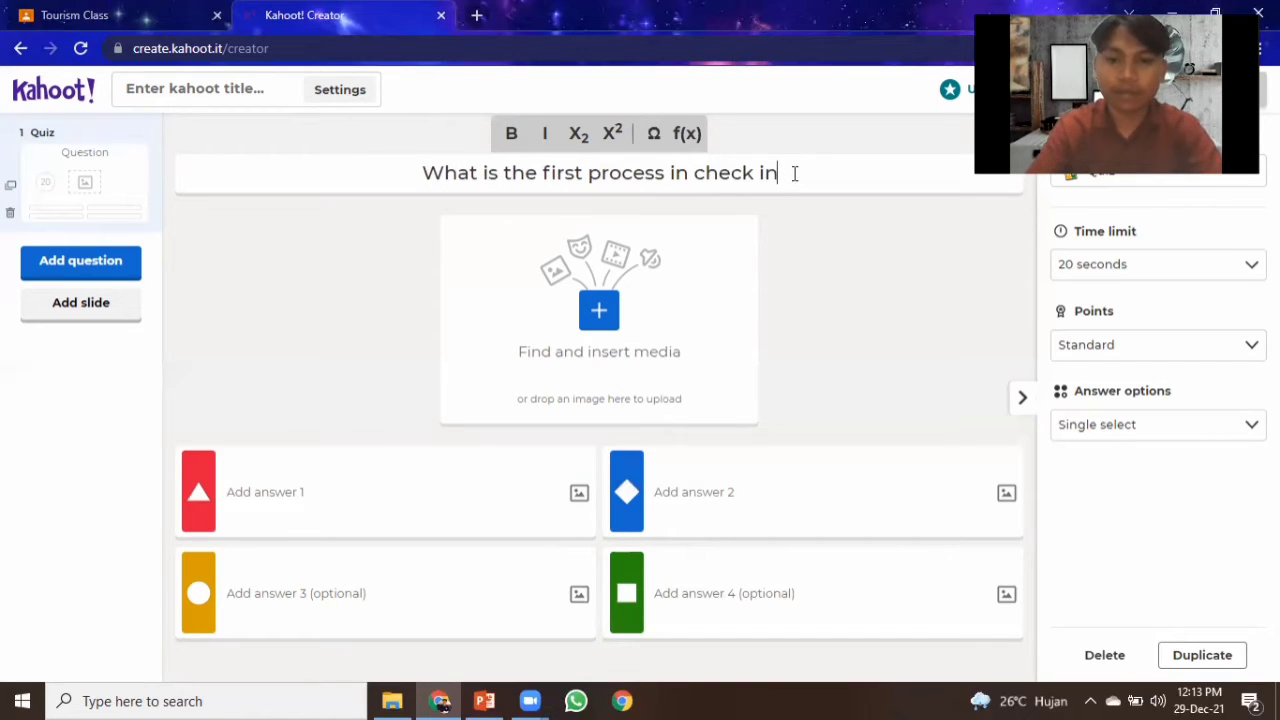
{"action": "type", "text": "?"}
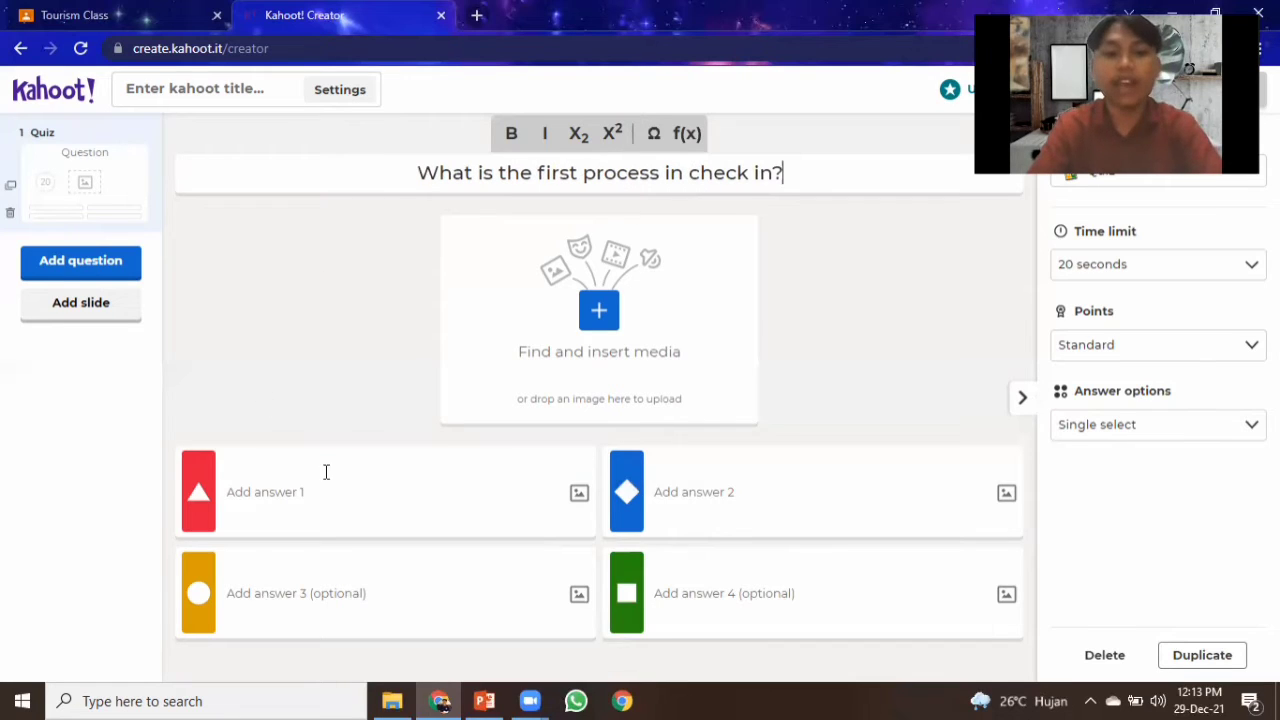
Browse the media insertion options for images, GIFs and YouTube videos without adding any.
{"action": "left_click", "coordinate": [600, 312]}
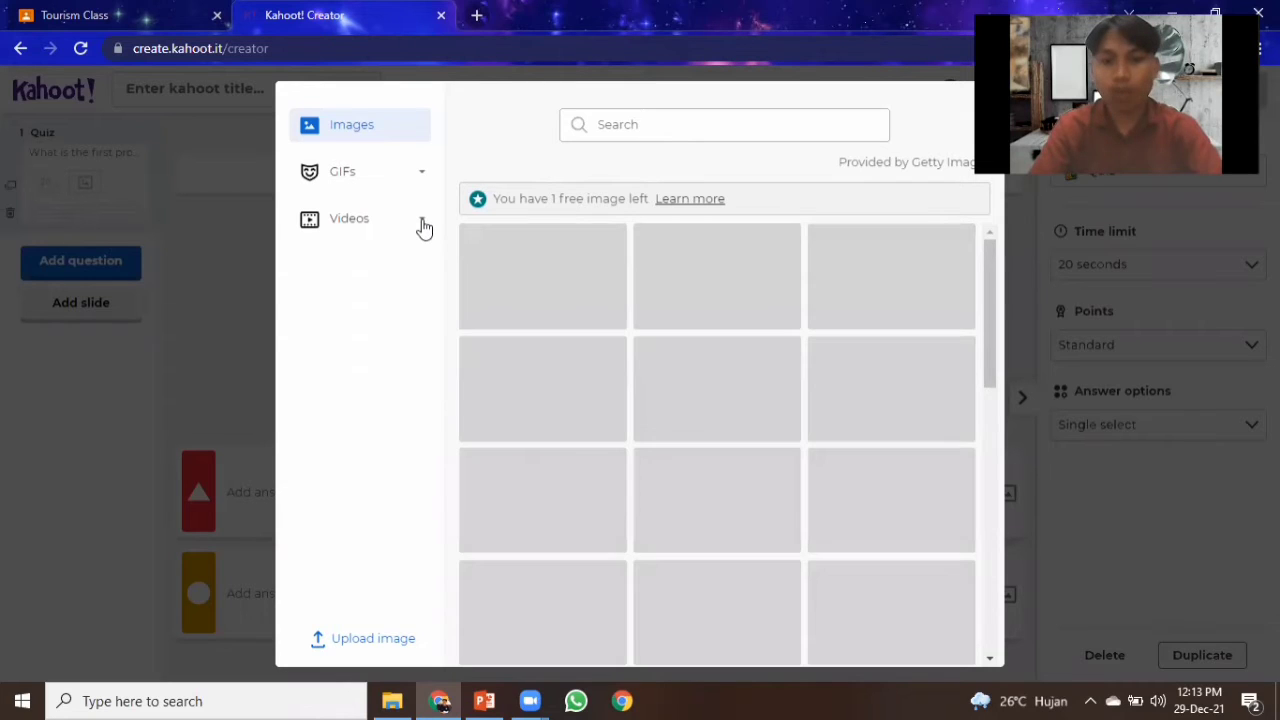
{"action": "left_click", "coordinate": [343, 218]}
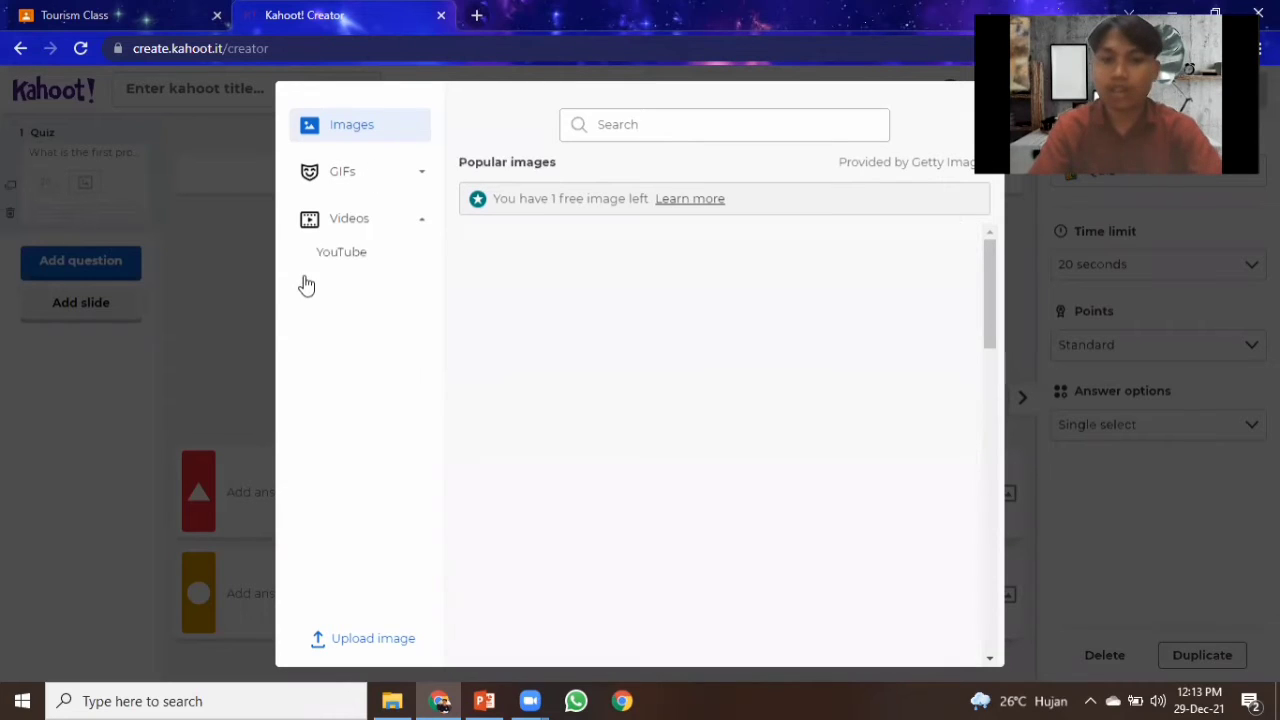
{"action": "left_click", "coordinate": [419, 222]}
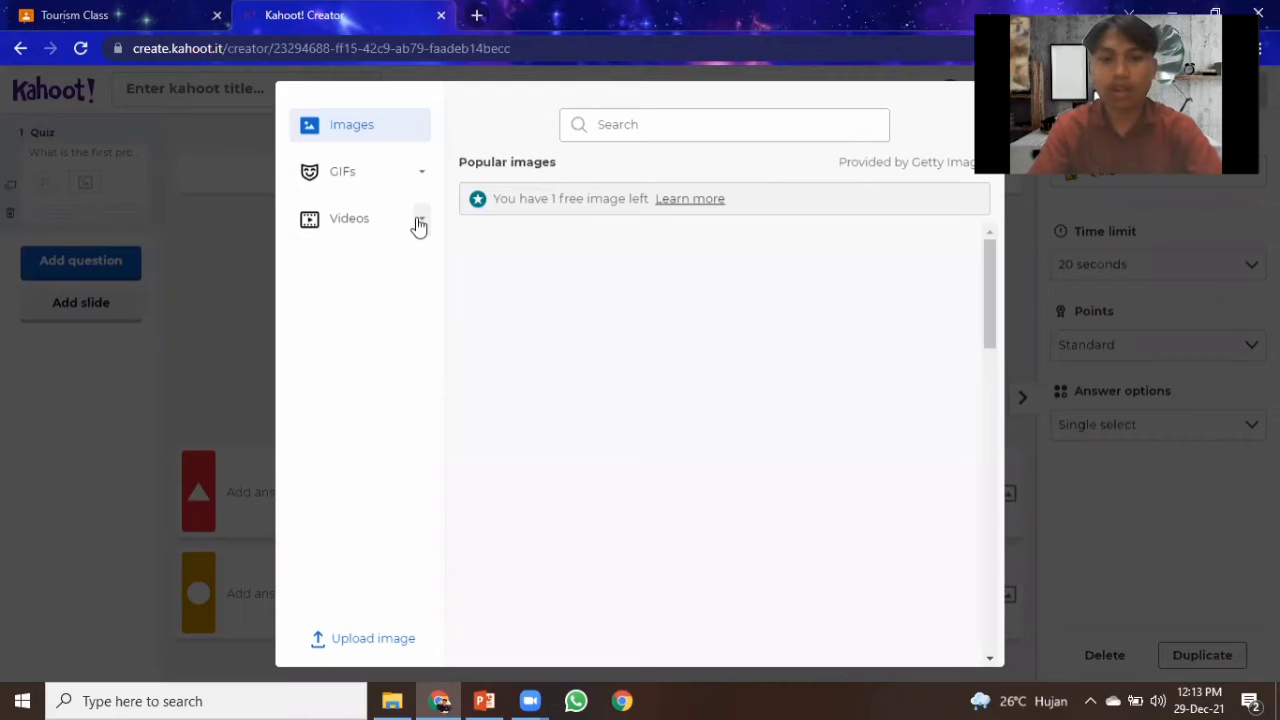
{"action": "left_click", "coordinate": [419, 222]}
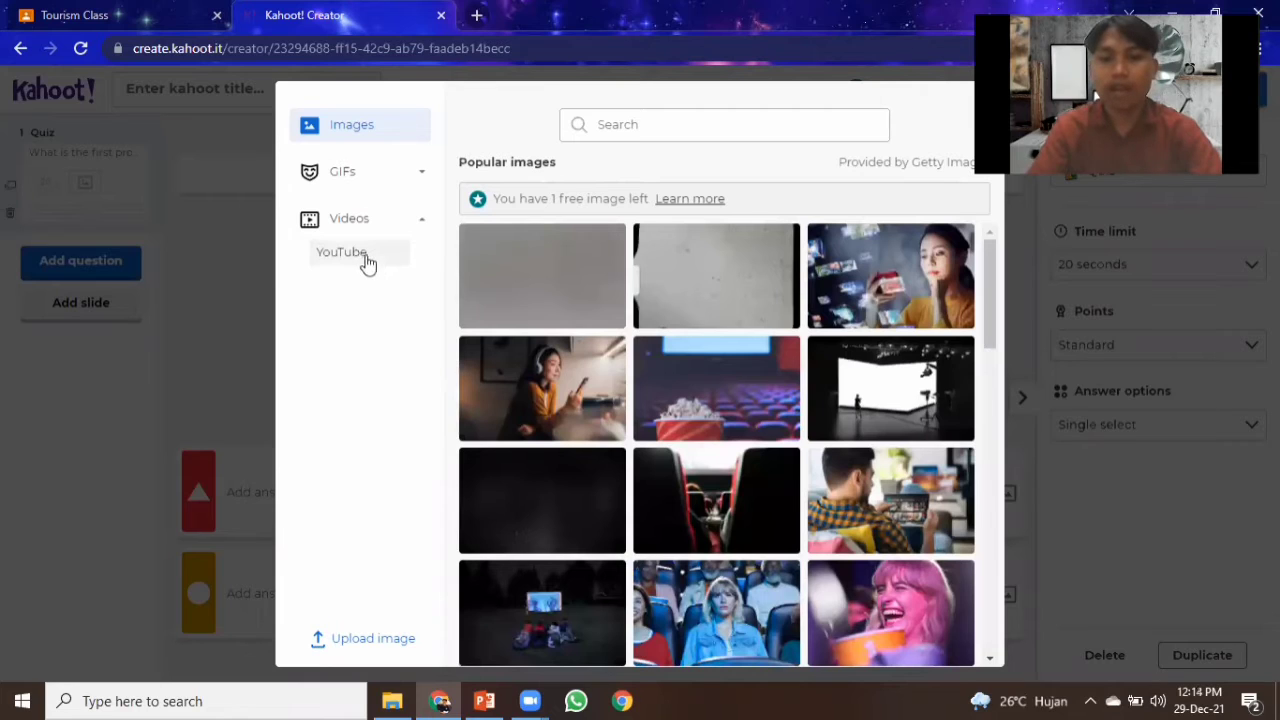
{"action": "left_click", "coordinate": [228, 295]}
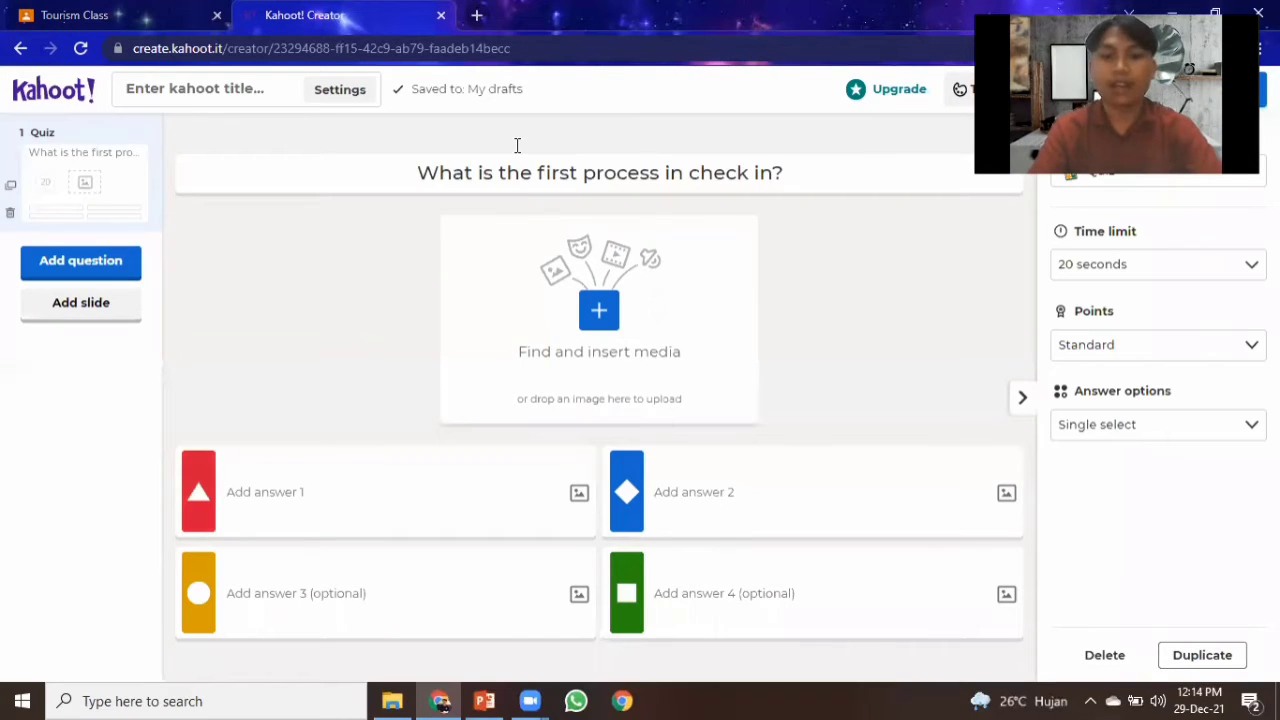
Enter "Greeting" as the first answer.
{"action": "left_click", "coordinate": [283, 492]}
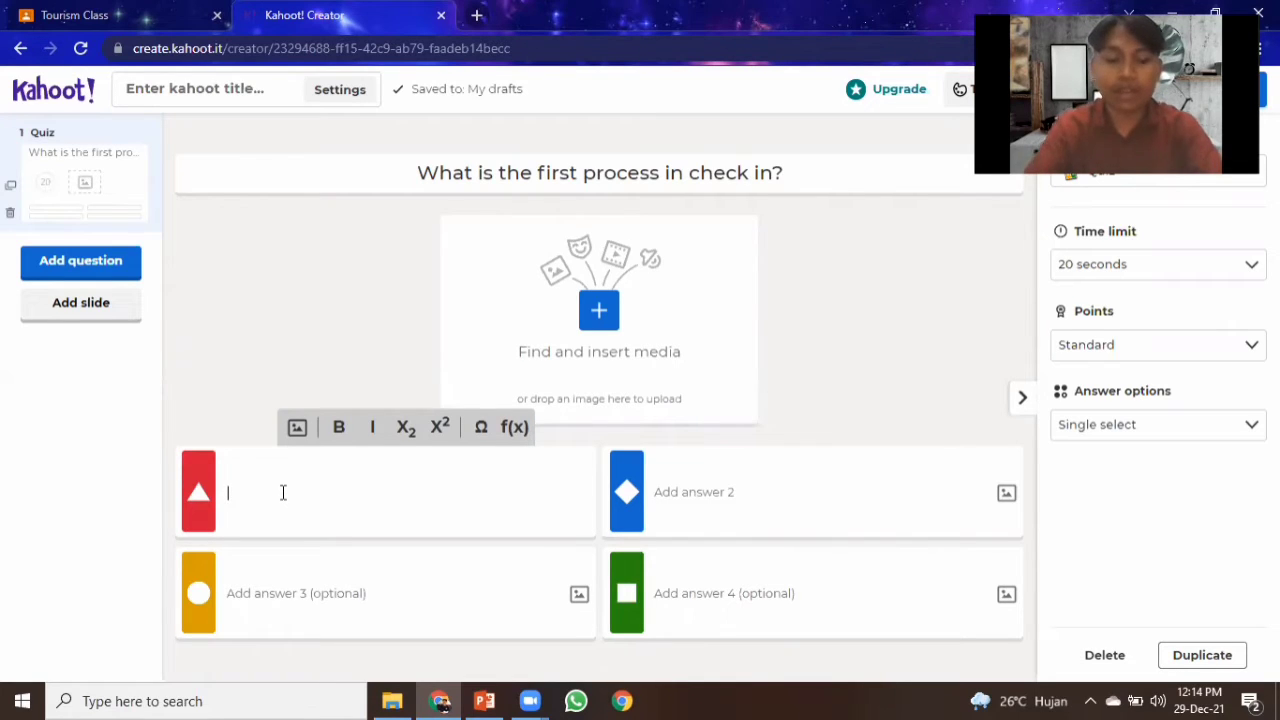
{"action": "key", "text": "Caps_Lock"}
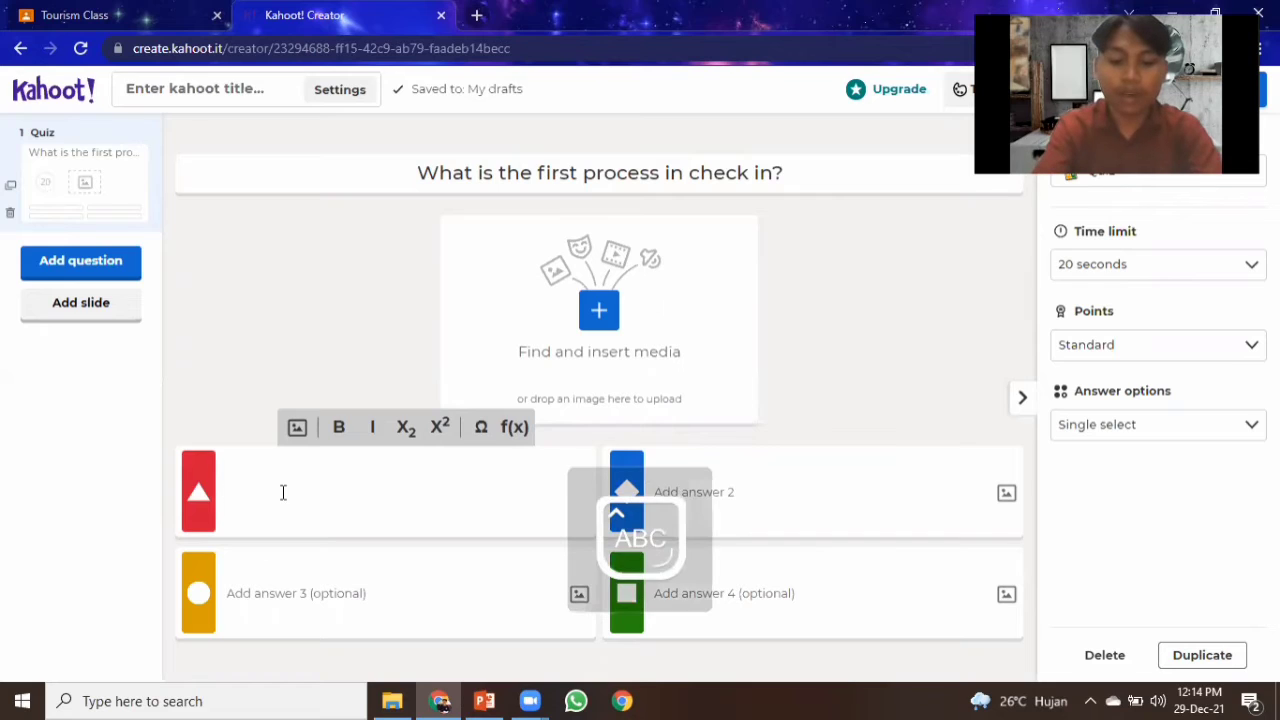
{"action": "key", "text": "Caps_Lock"}
{"action": "type", "text": "g"}
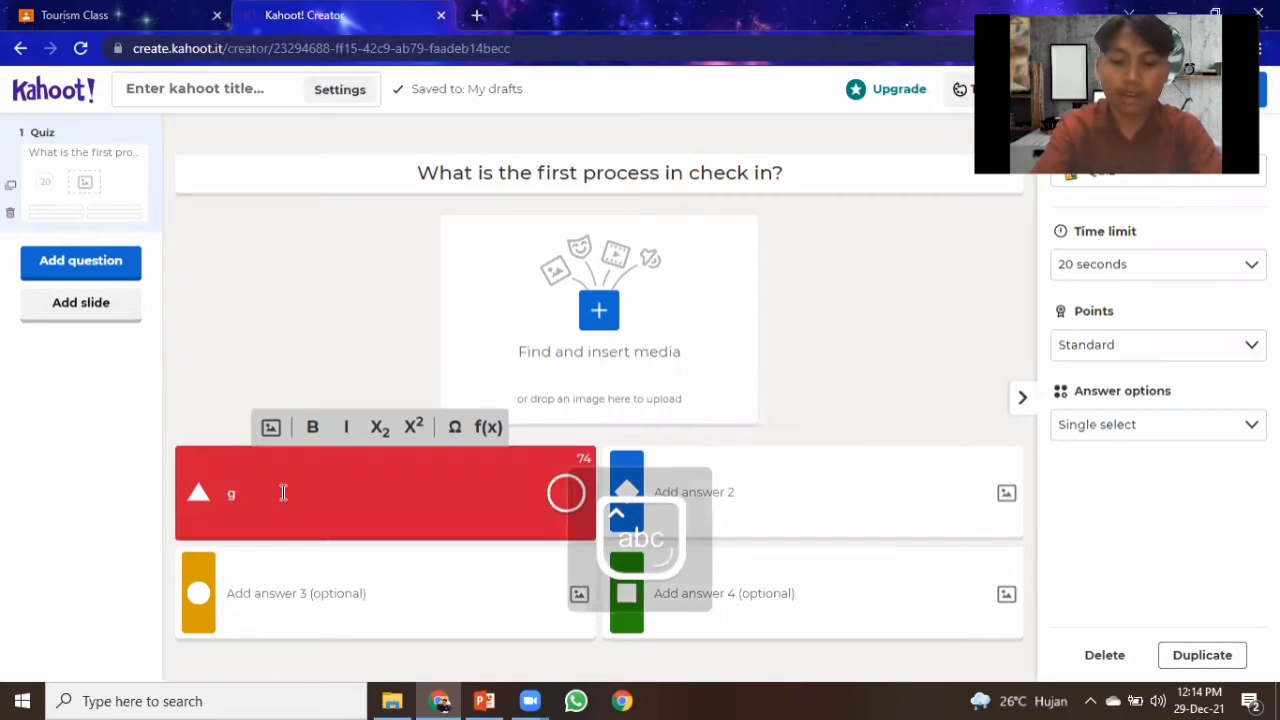
{"action": "key", "text": "BackSpace"}
{"action": "type", "text": "Gr"}
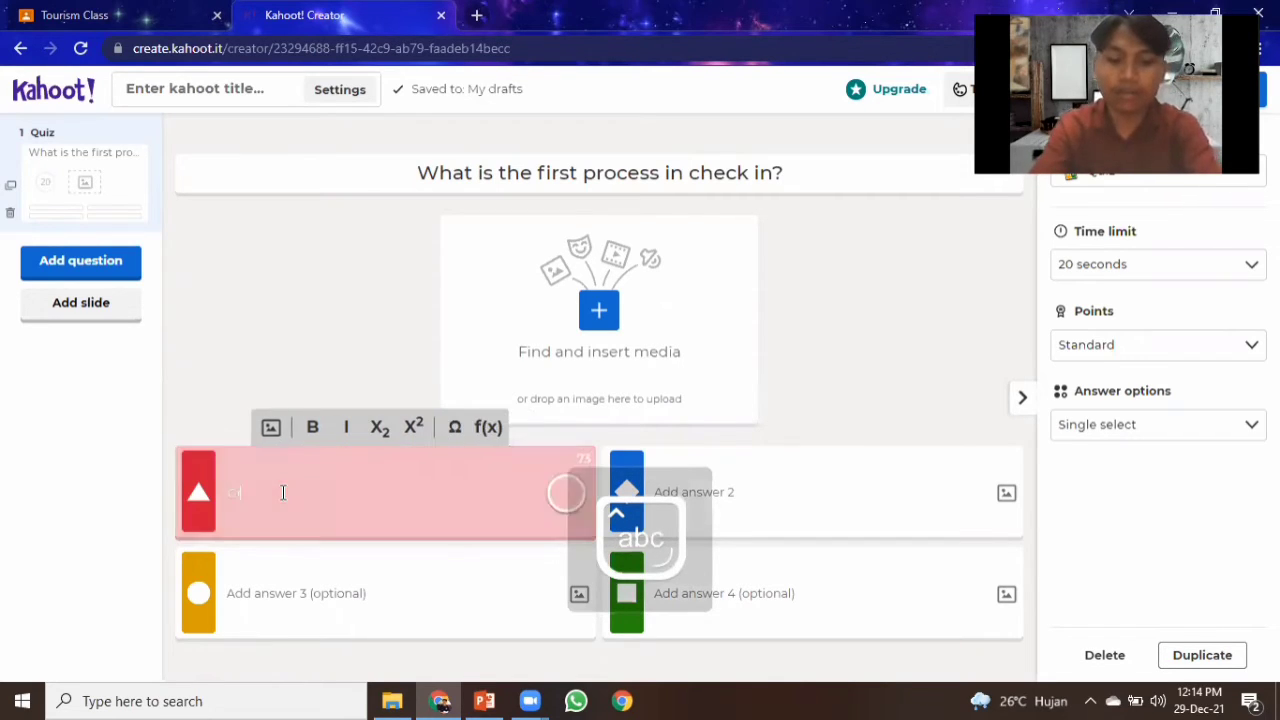
{"action": "type", "text": "eeting"}
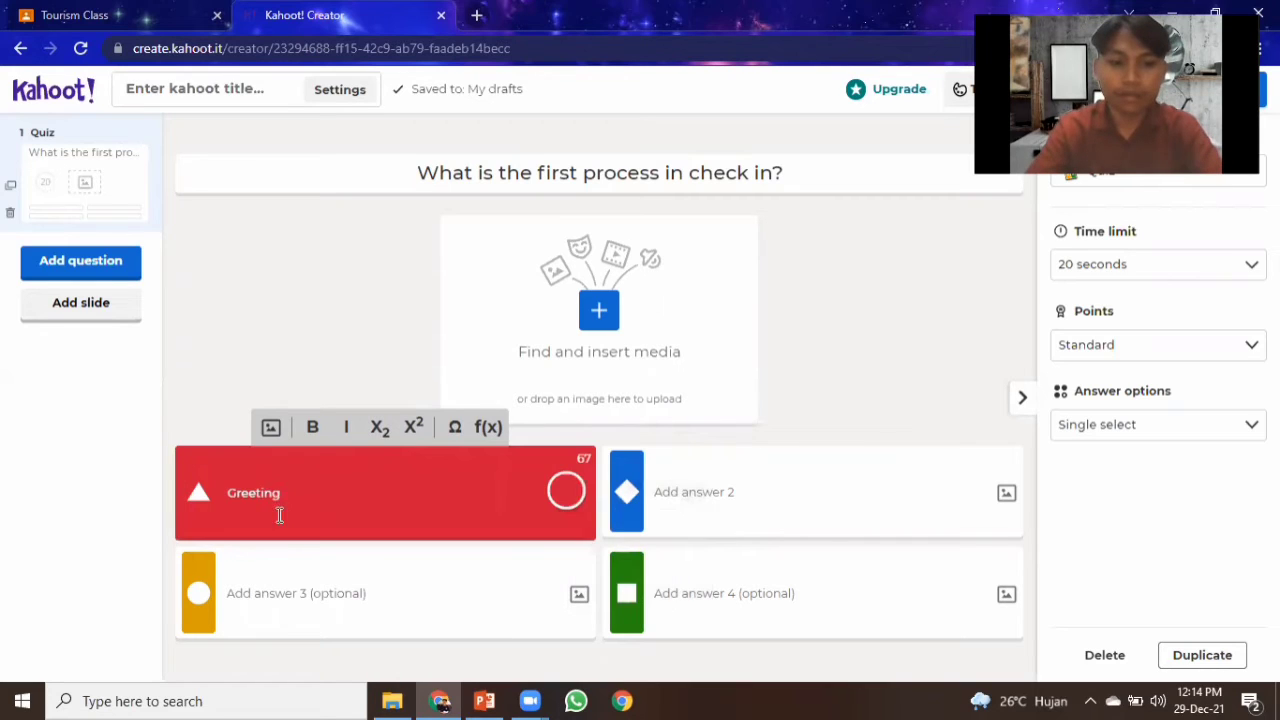
Enter "closing" as the third answer.
{"action": "left_click", "coordinate": [266, 595]}
{"action": "key", "text": "Caps_Lock"}
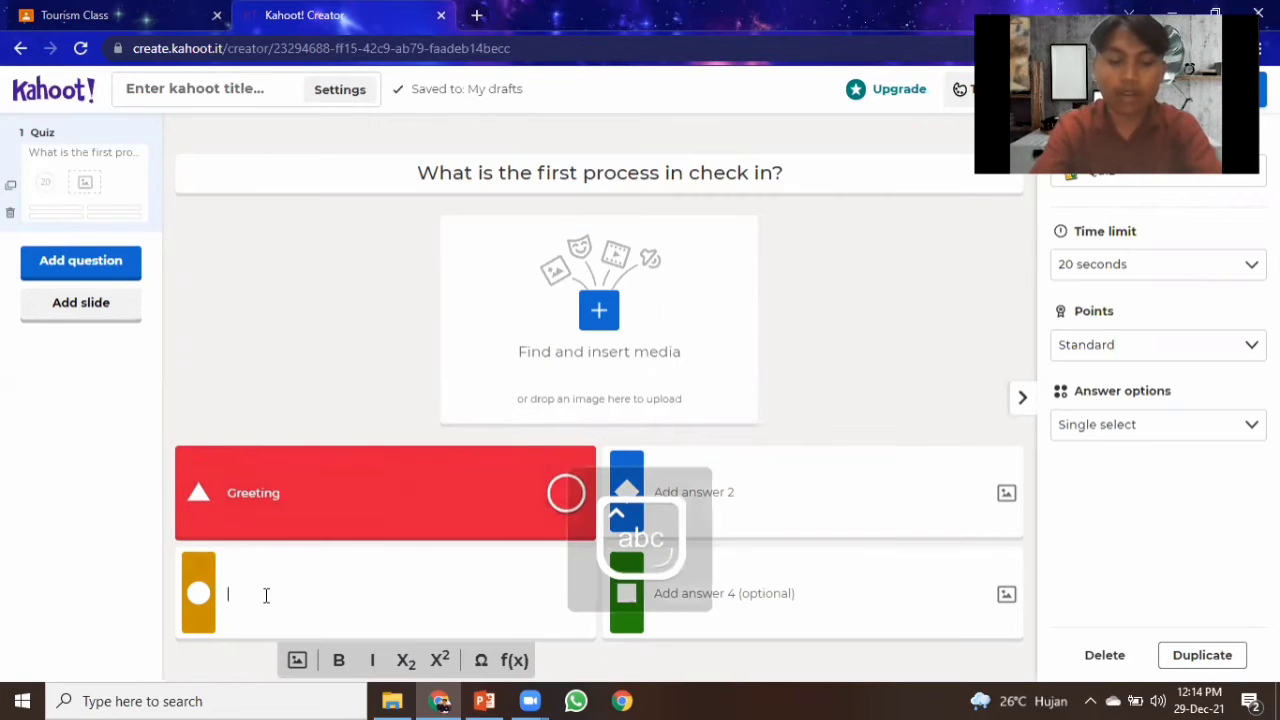
{"action": "type", "text": "Cla"}
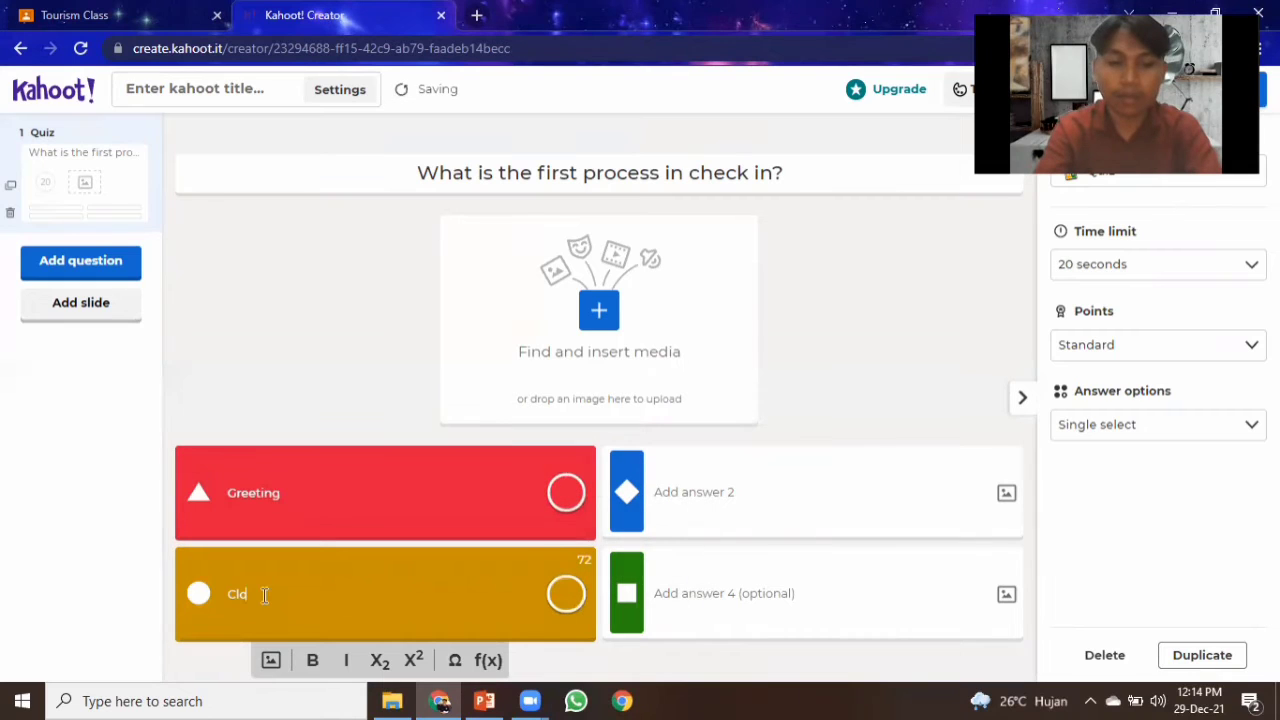
{"action": "key", "text": "BackSpace"}
{"action": "key", "text": "BackSpace"}
{"action": "key", "text": "BackSpace"}
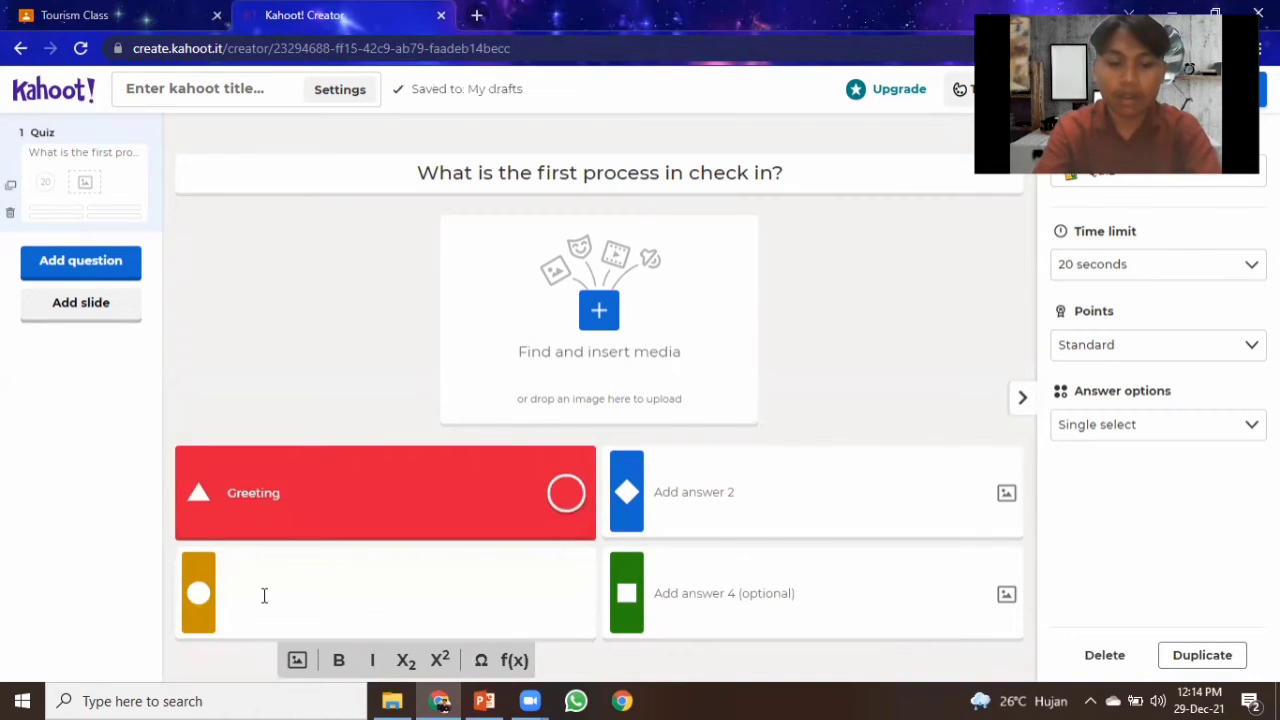
{"action": "type", "text": "C"}
{"action": "key", "text": "Caps_Lock"}
{"action": "type", "text": "A"}
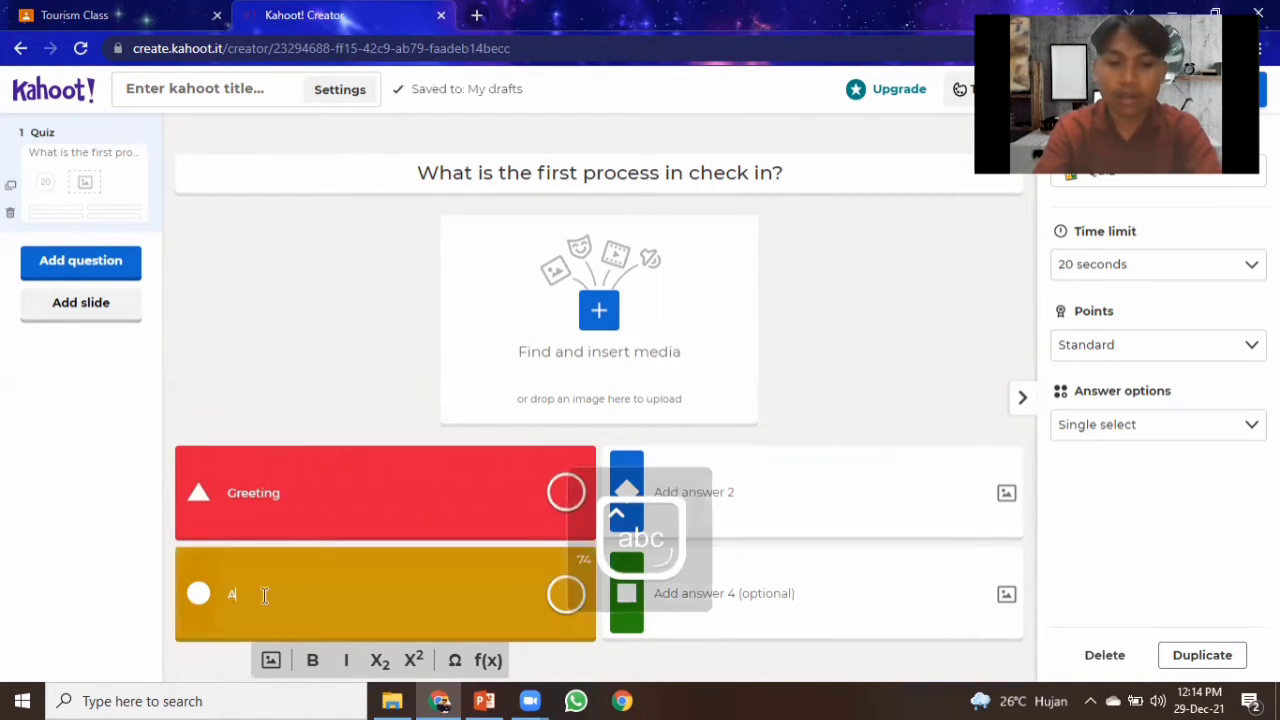
{"action": "type", "text": "sk"}
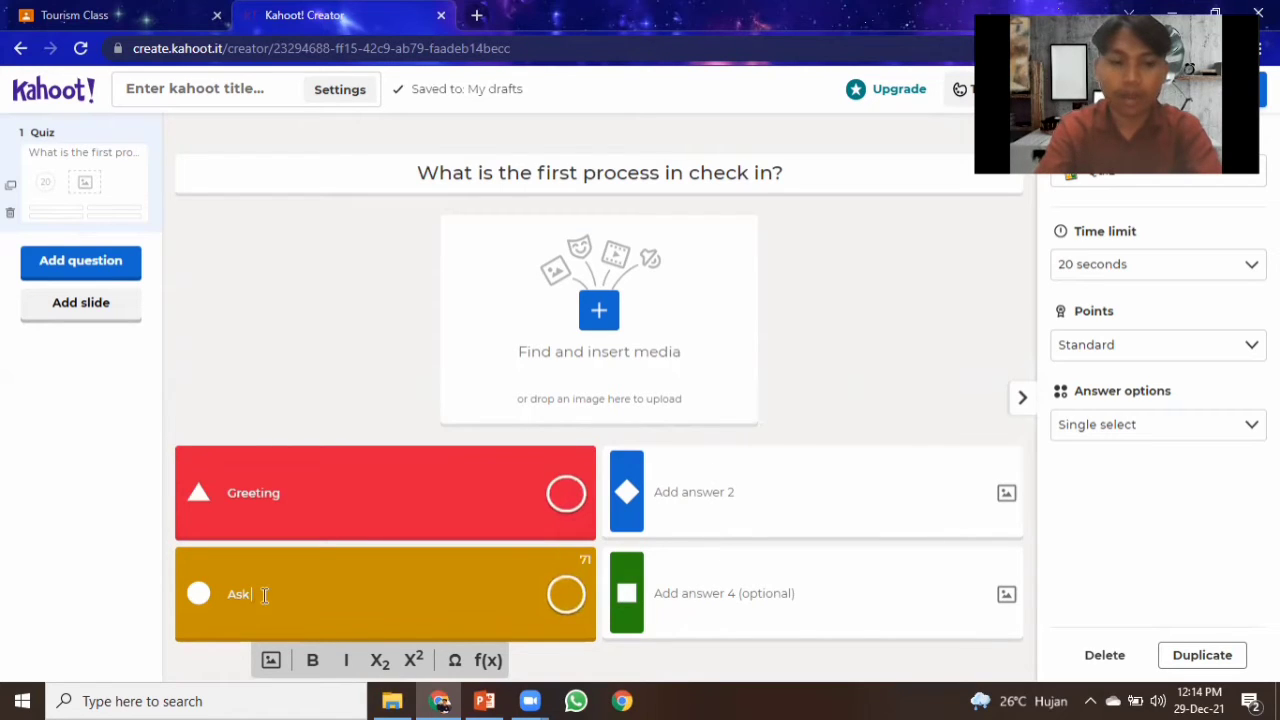
{"action": "key", "text": "BackSpace"}
{"action": "key", "text": "BackSpace"}
{"action": "key", "text": "BackSpace"}
{"action": "key", "text": "BackSpace"}
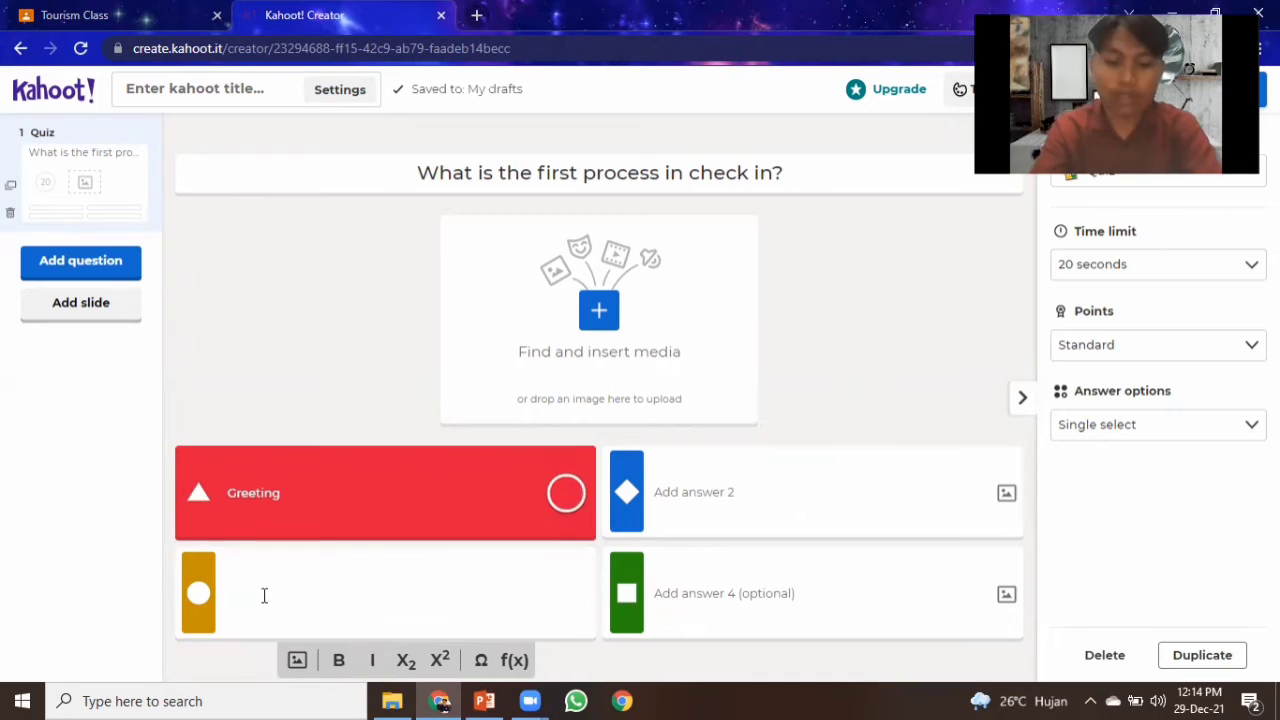
{"action": "type", "text": "c"}
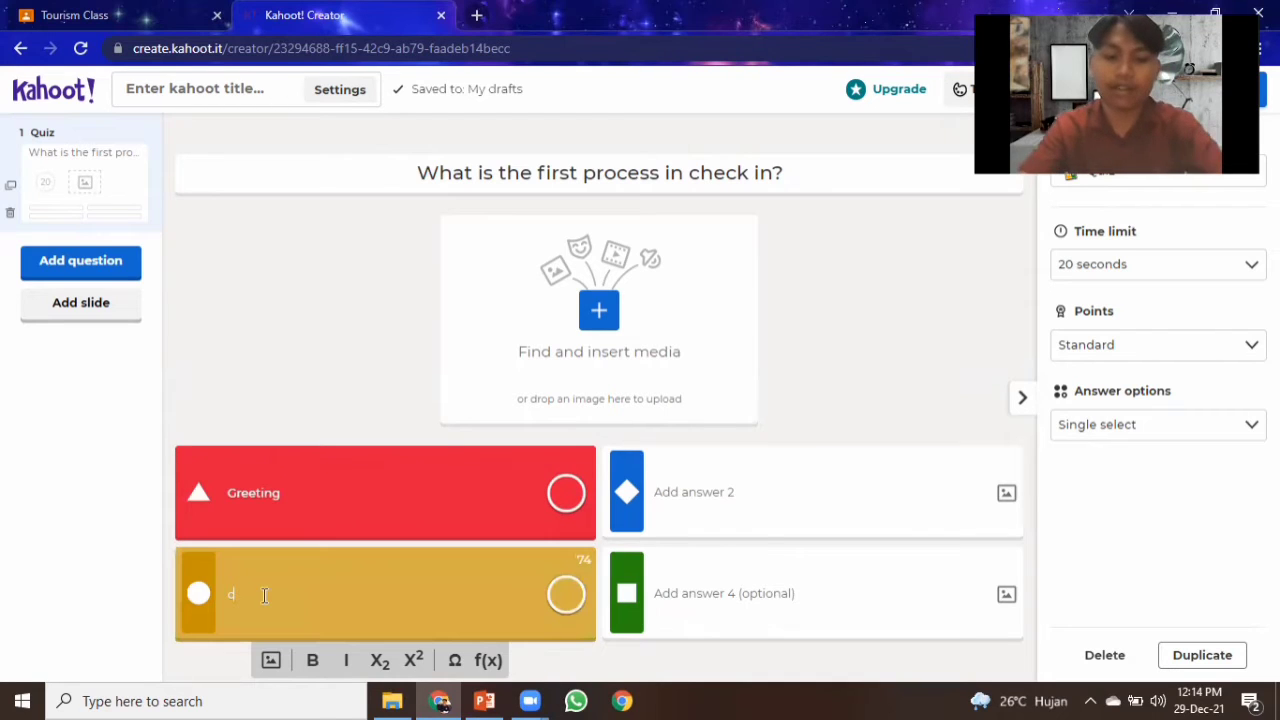
{"action": "type", "text": "losing"}
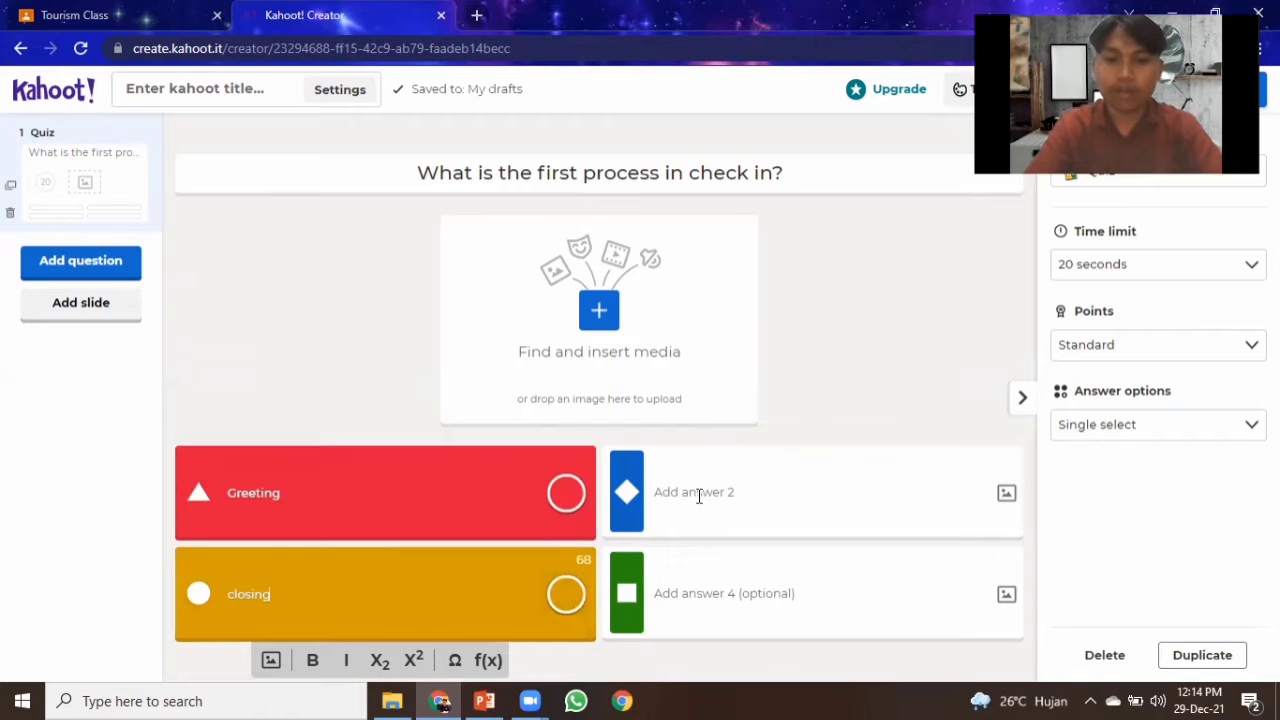
Enter "Ask about the guest name" as the second answer and "Tell about hotel room" as the fourth answer.
{"action": "left_click", "coordinate": [698, 494]}
{"action": "key", "text": "Caps_Lock"}
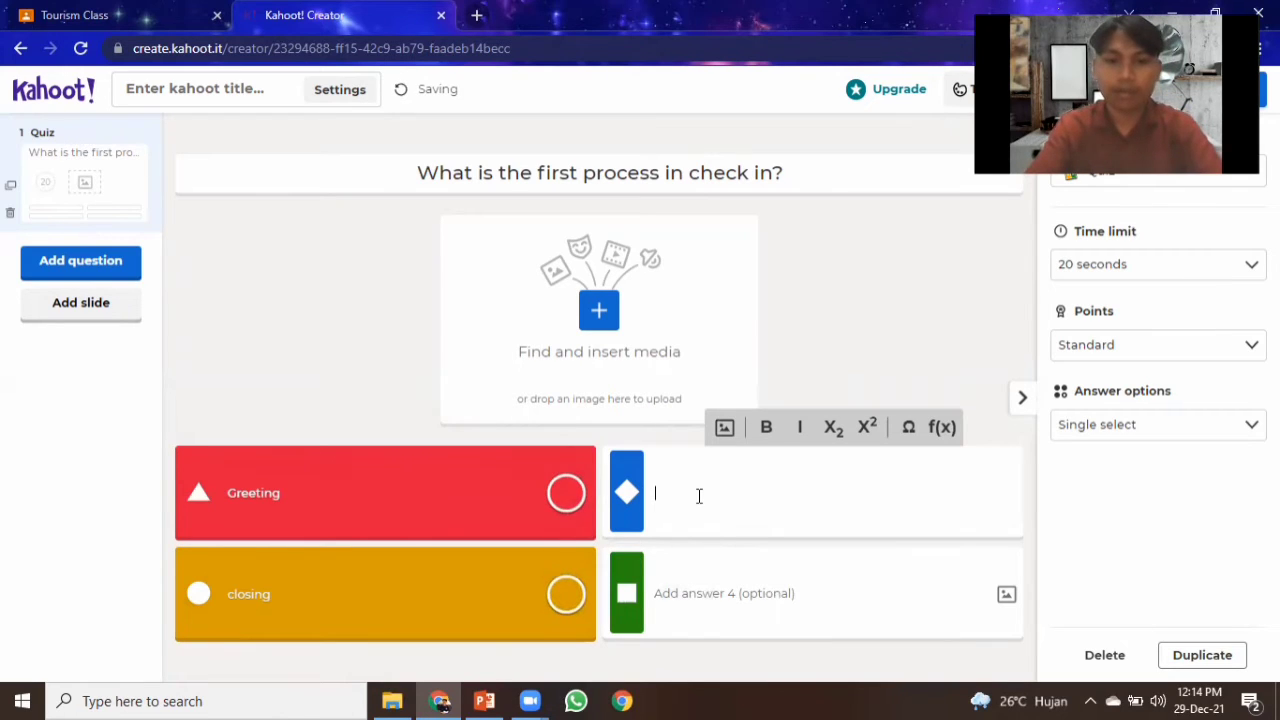
{"action": "left_click", "coordinate": [736, 592]}
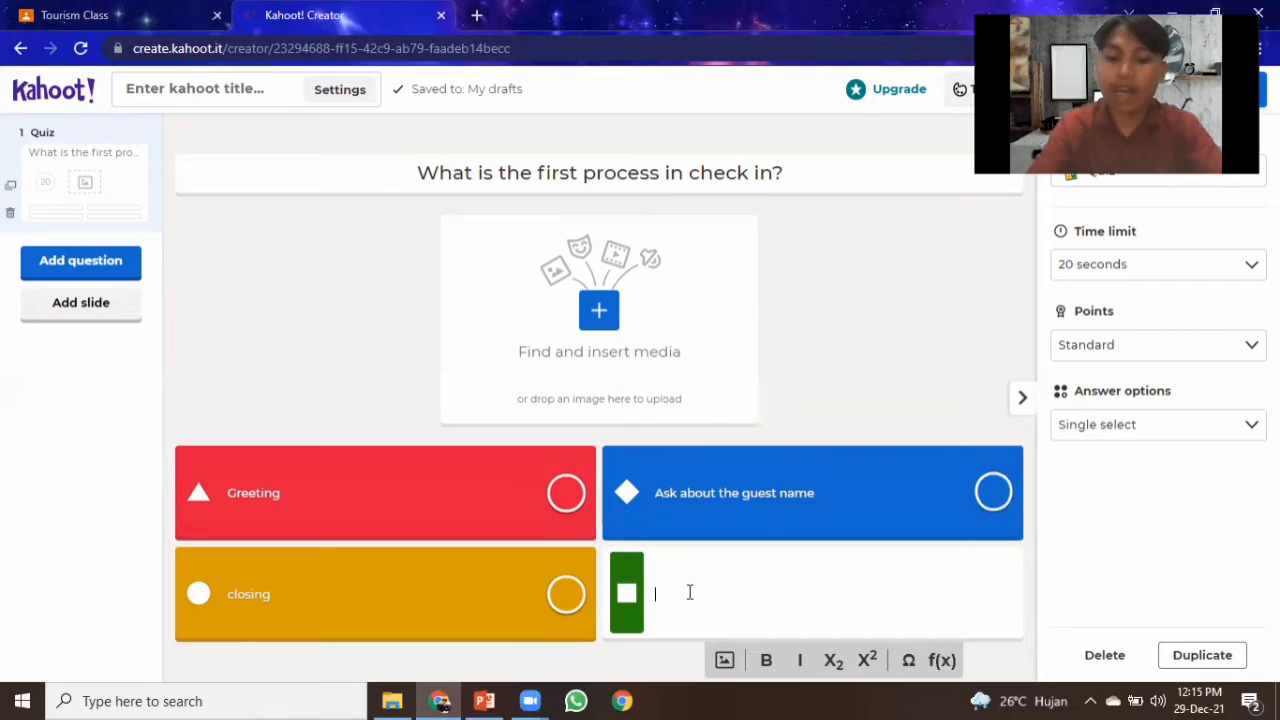
{"action": "key", "text": "Caps_Lock"}
{"action": "type", "text": "T"}
{"action": "key", "text": "Caps_Lock"}
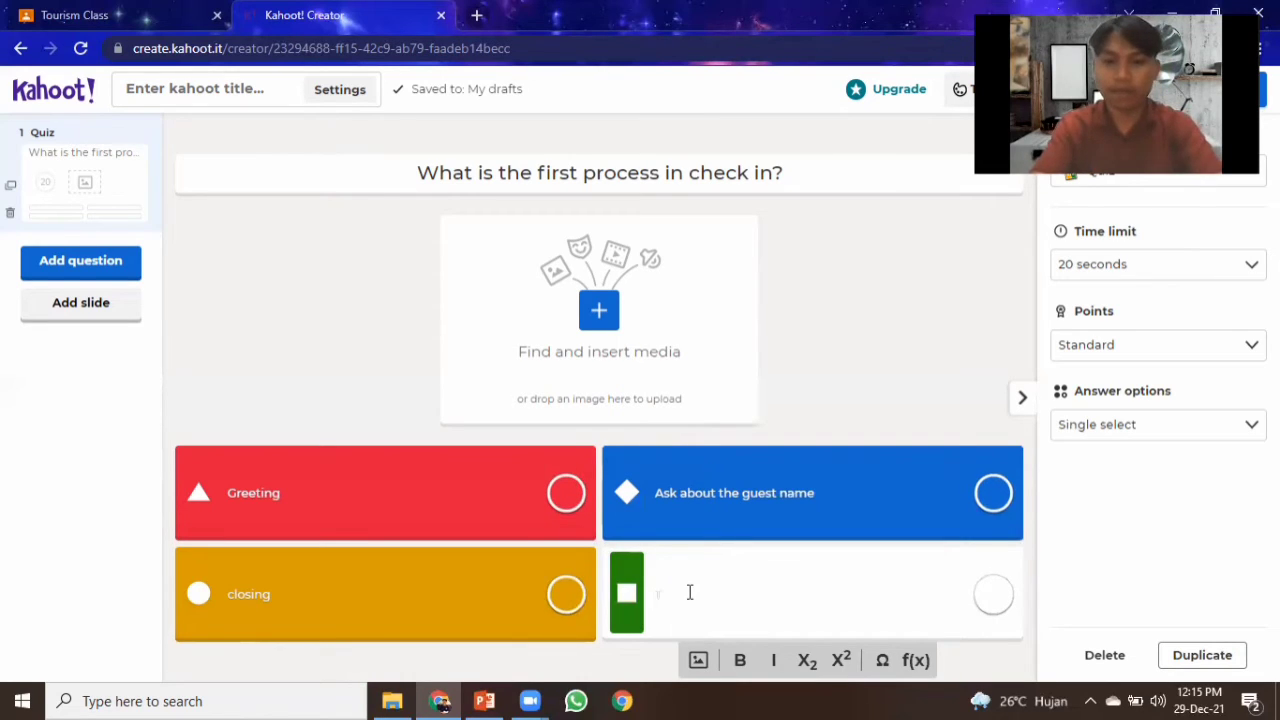
{"action": "type", "text": "Tell about hotel room"}
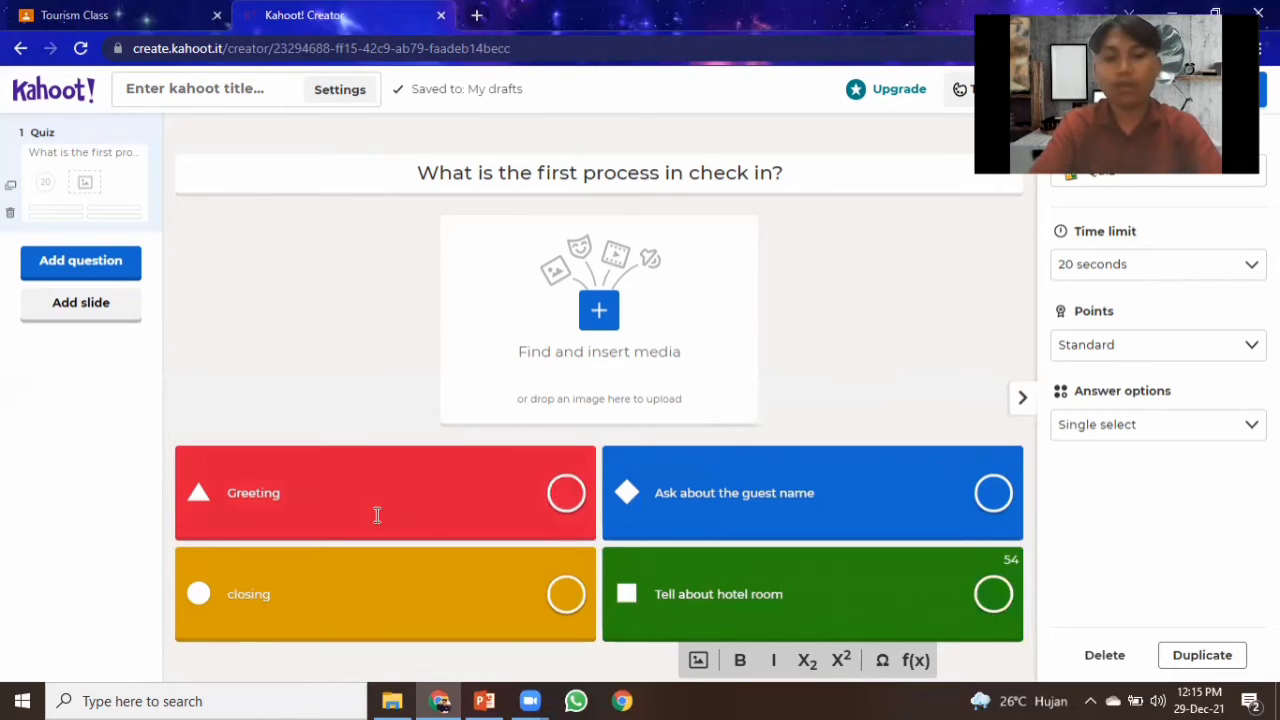
Mark "Greeting" as the correct answer.
{"action": "left_click", "coordinate": [564, 494]}
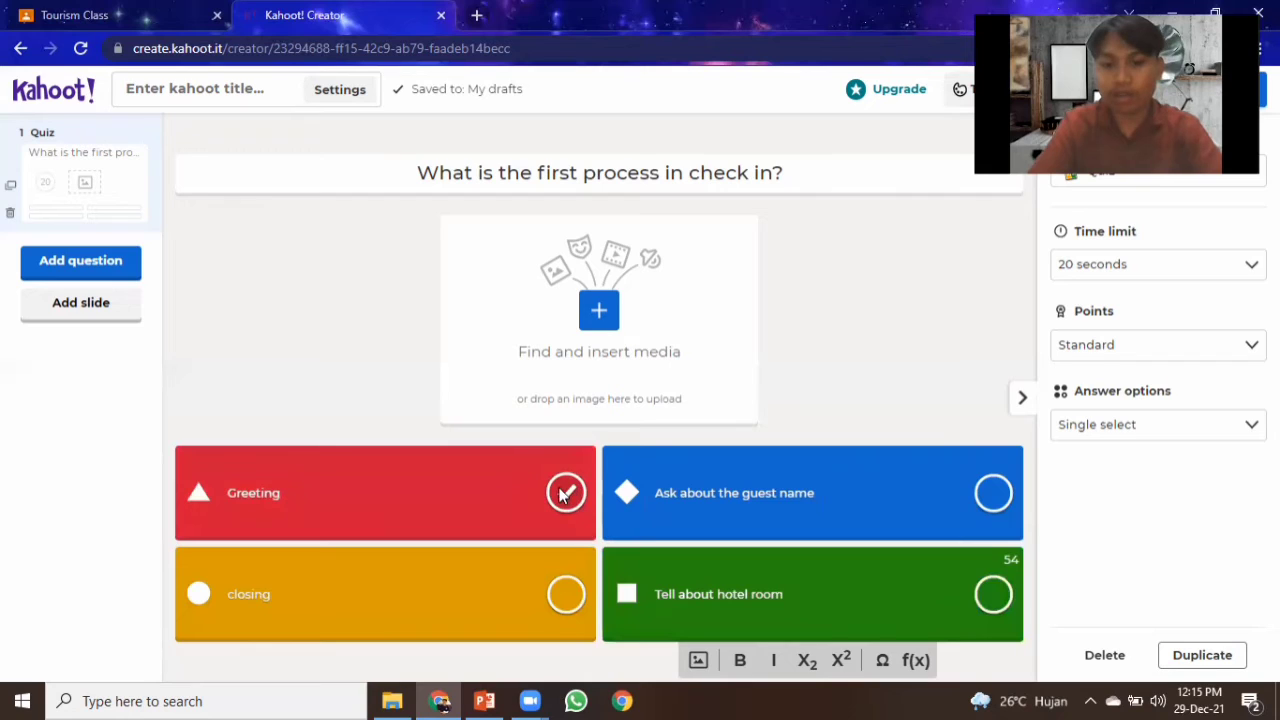
{"action": "left_click", "coordinate": [563, 495]}
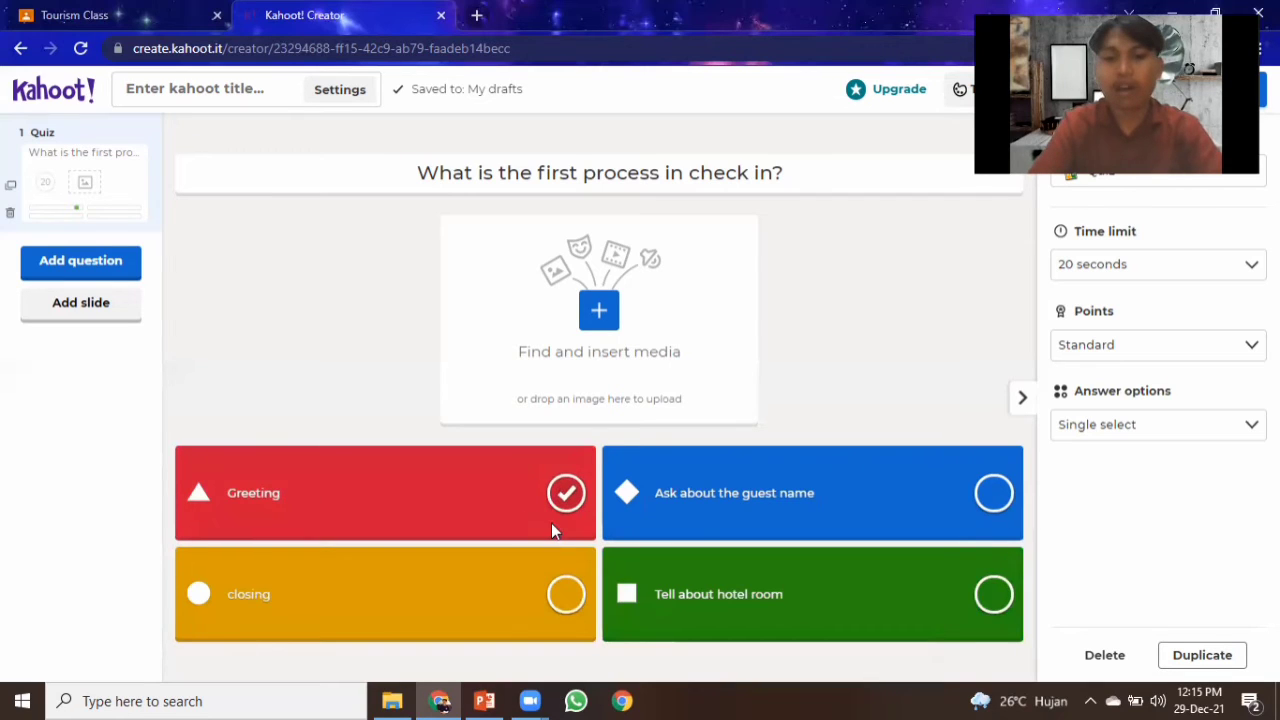
{"action": "left_click", "coordinate": [546, 515]}
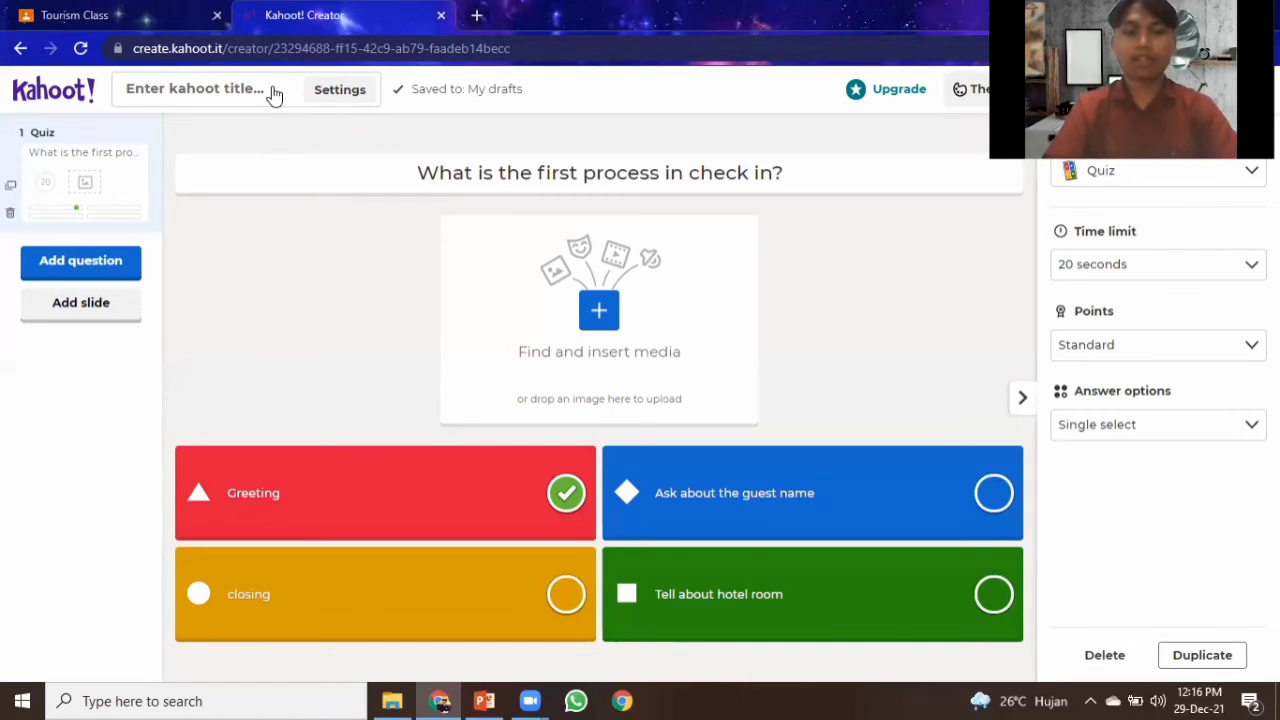
Open the kahoot summary settings and set the title to "Quiz".
{"action": "left_click", "coordinate": [340, 90]}
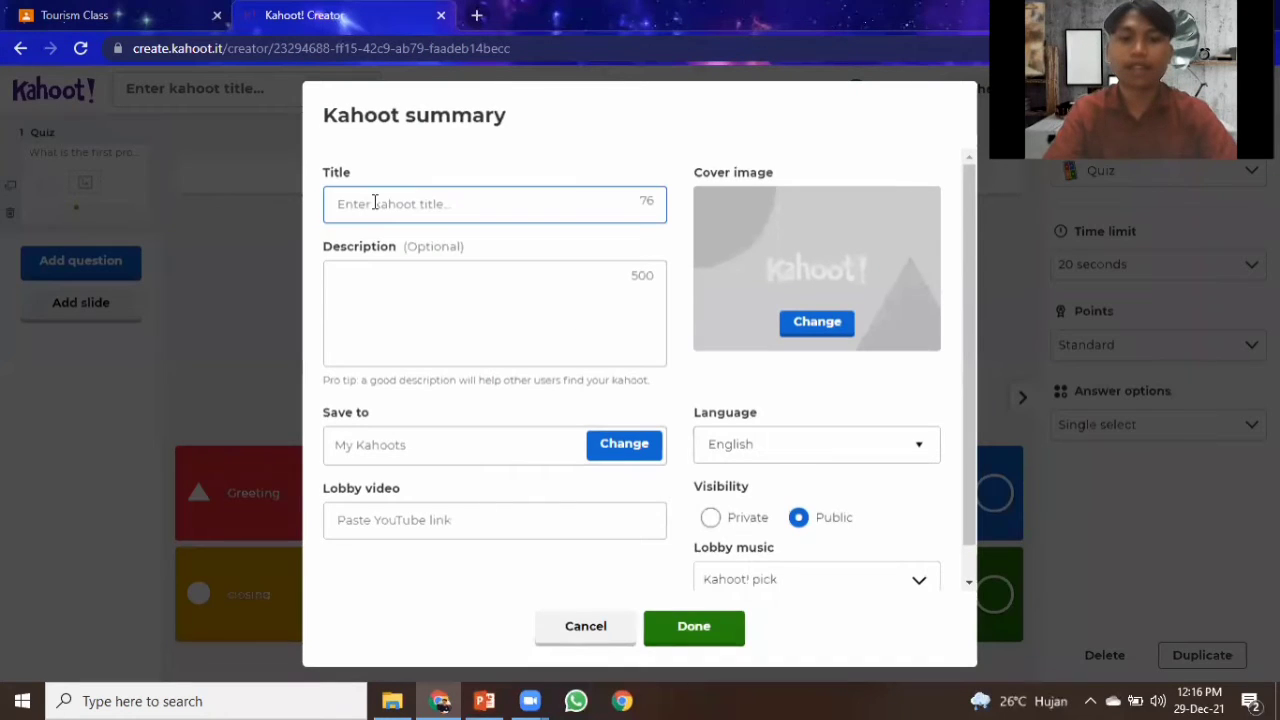
{"action": "key", "text": "Caps_Lock"}
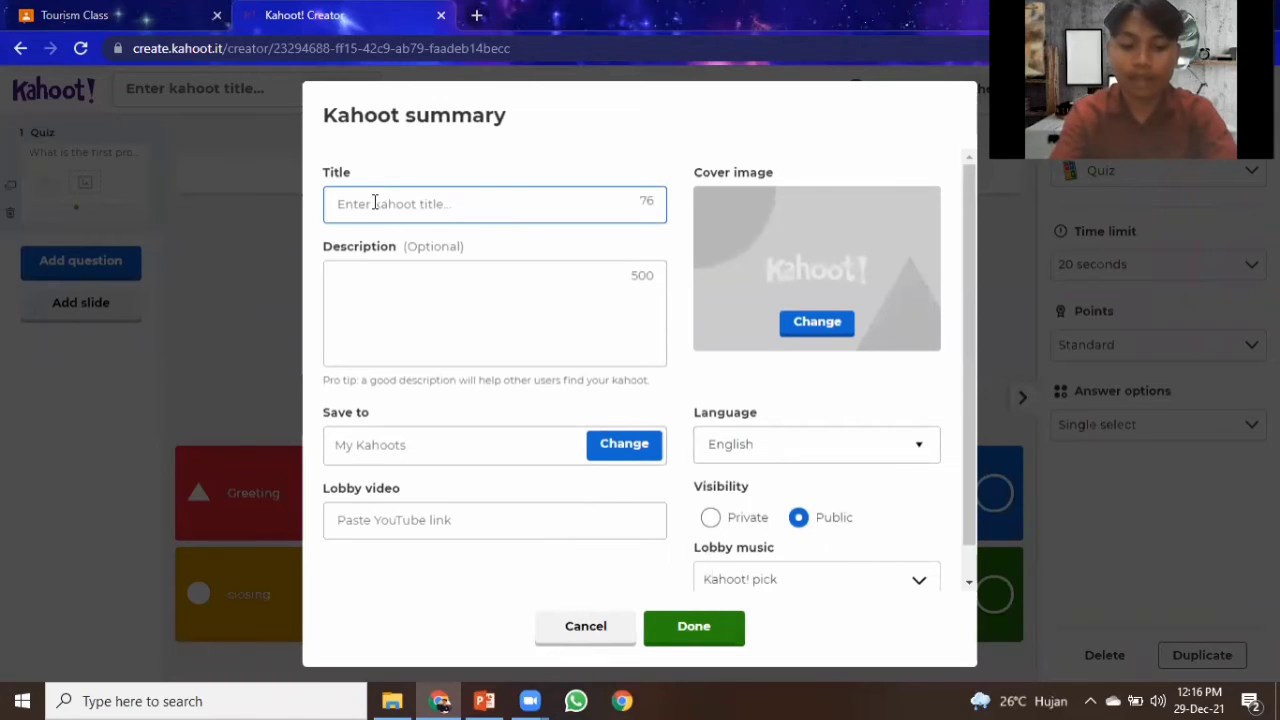
{"action": "key", "text": "Caps_Lock"}
{"action": "type", "text": "Quiz"}
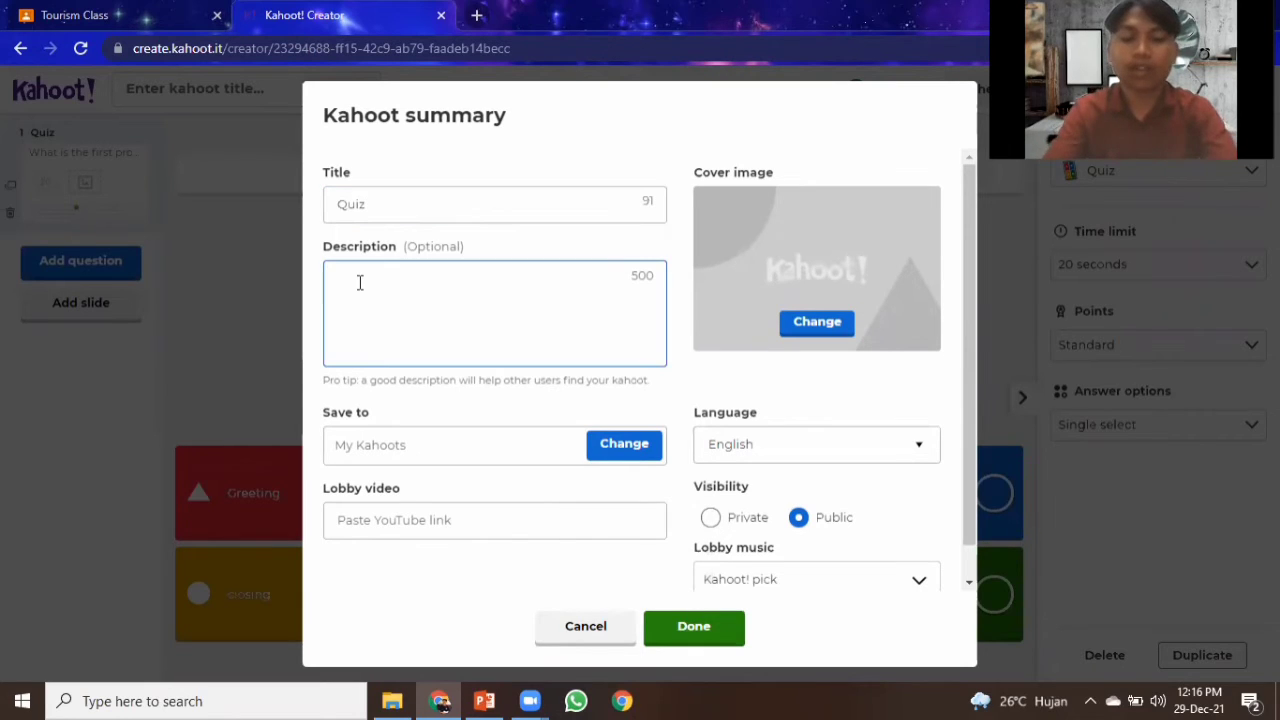
Set the description to "Please do this quiz for hotel check in" and confirm the summary.
{"action": "key", "text": "Caps_Lock"}
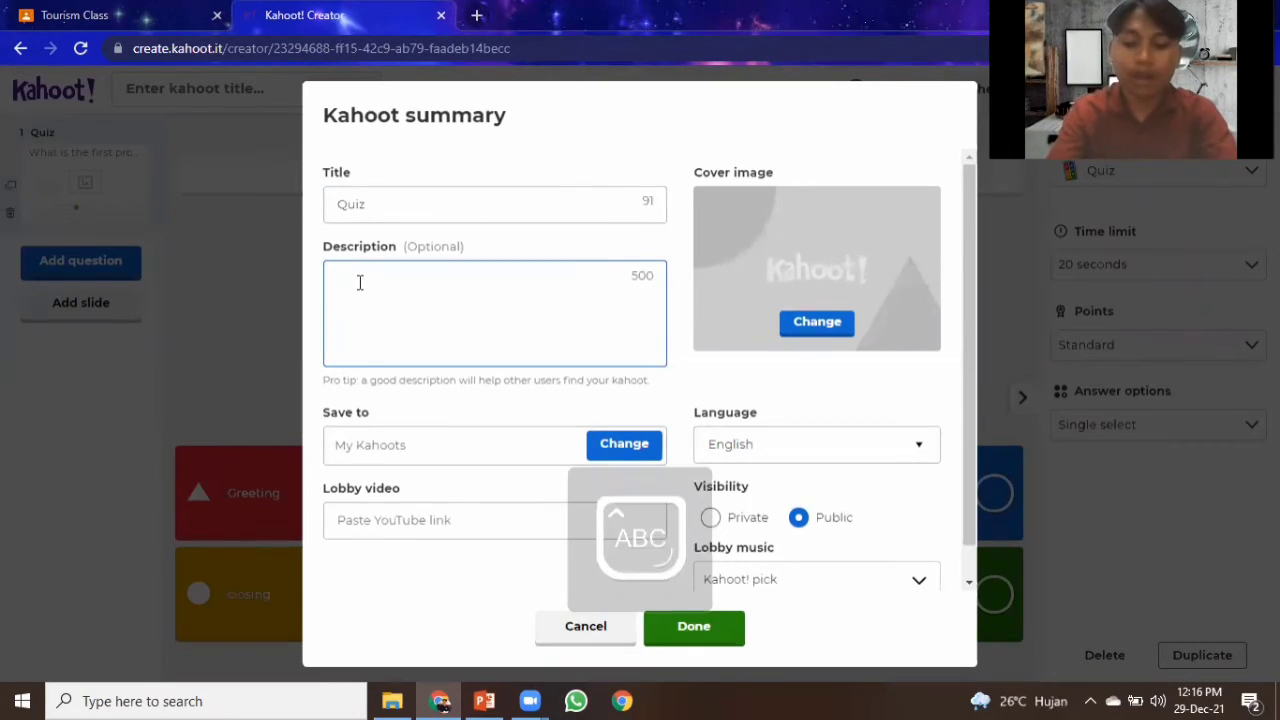
{"action": "type", "text": "P"}
{"action": "key", "text": "Caps_Lock"}
{"action": "type", "text": "l"}
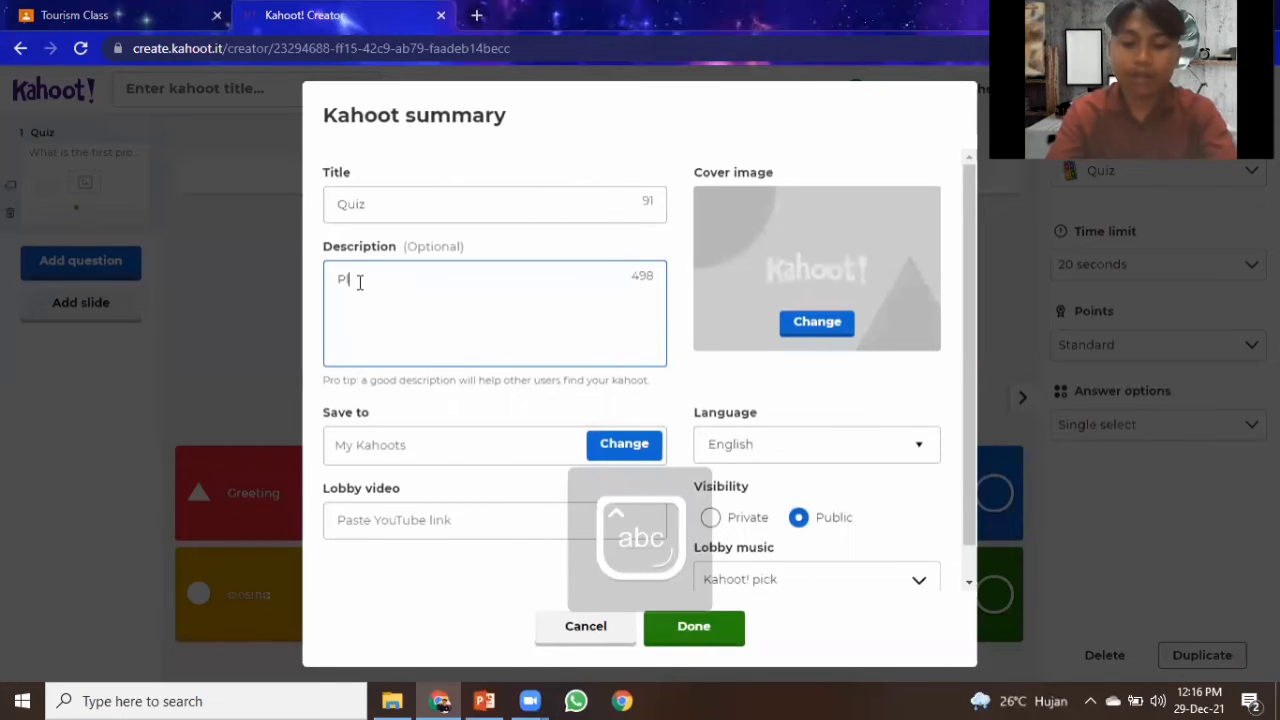
{"action": "type", "text": "ease do this"}
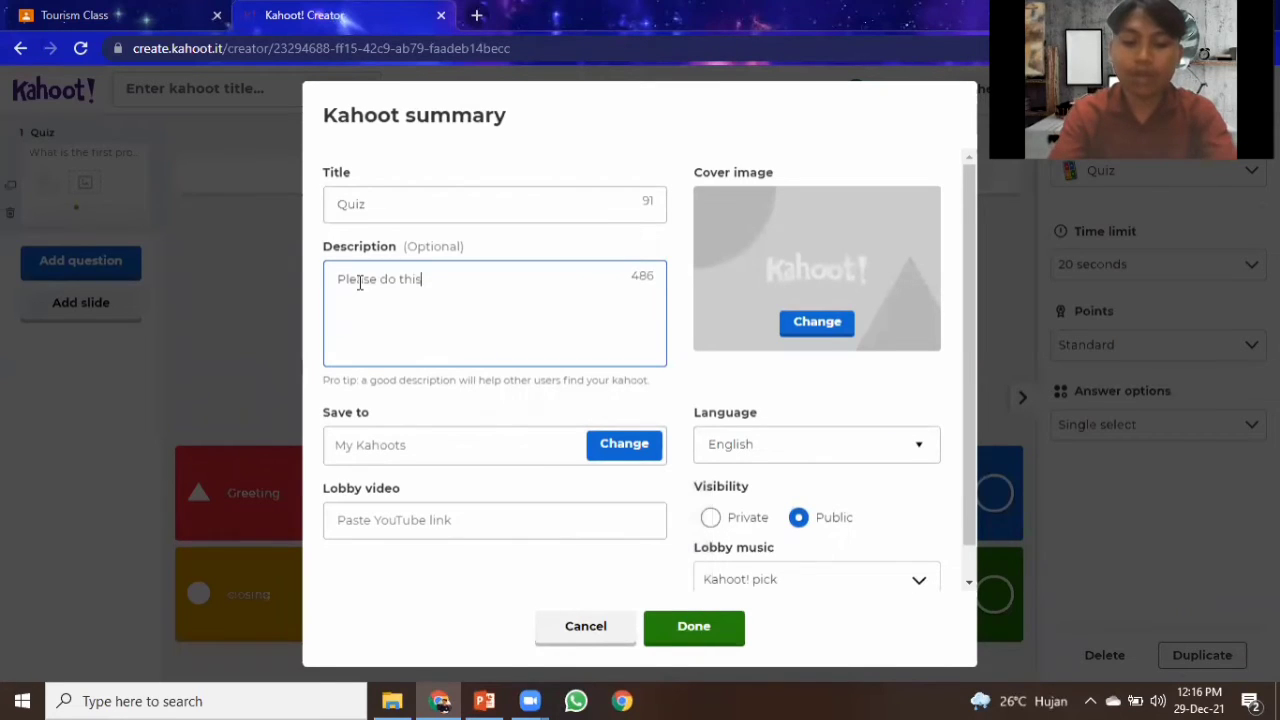
{"action": "type", "text": " quiz"}
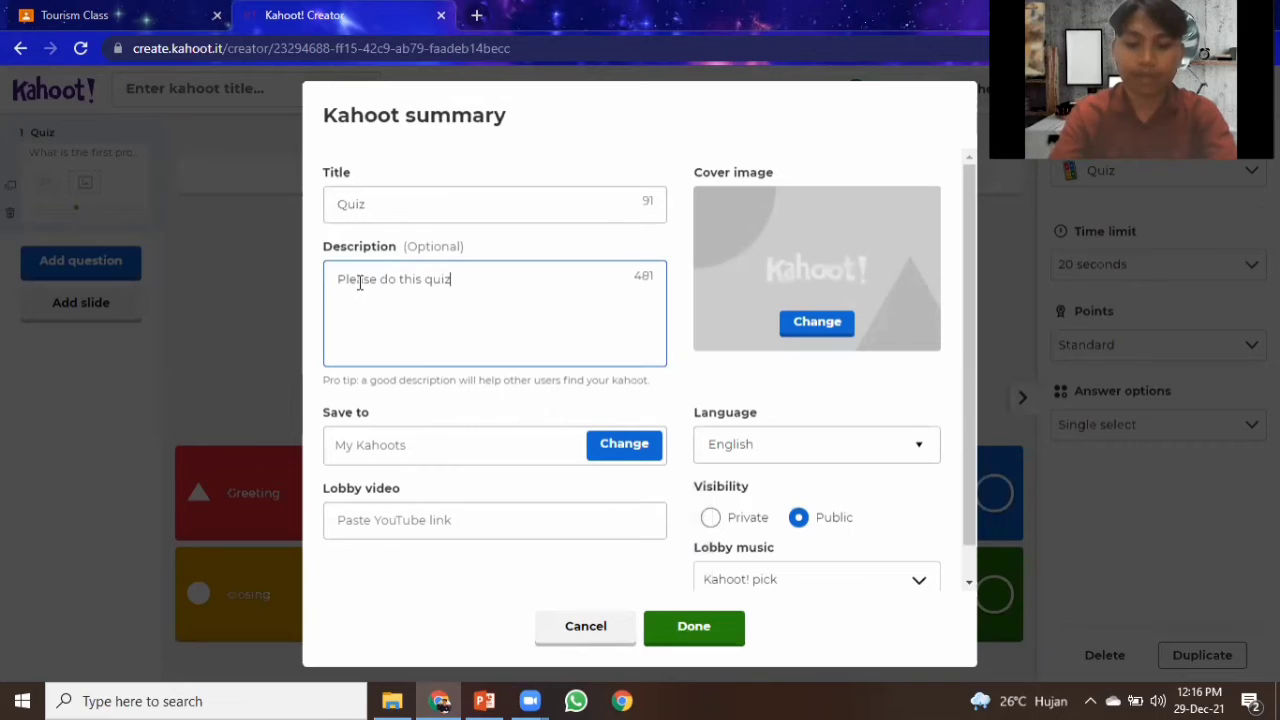
{"action": "type", "text": " for "}
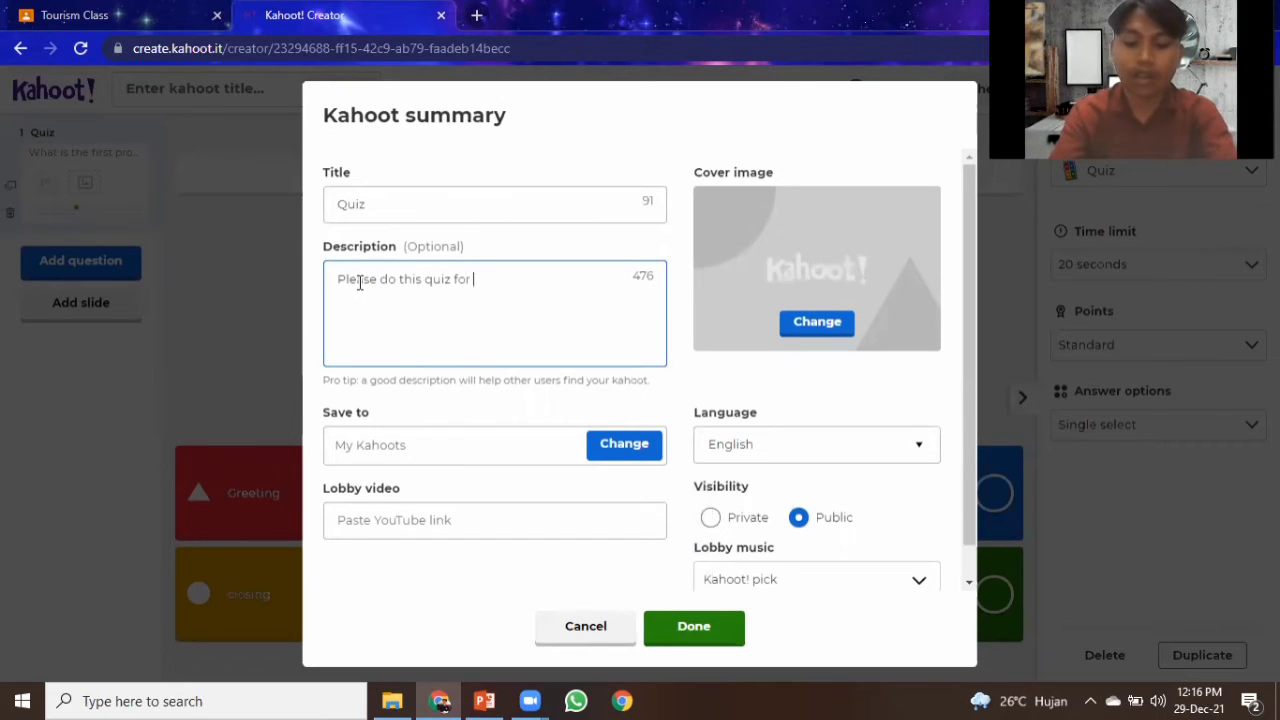
{"action": "type", "text": "hotel check in"}
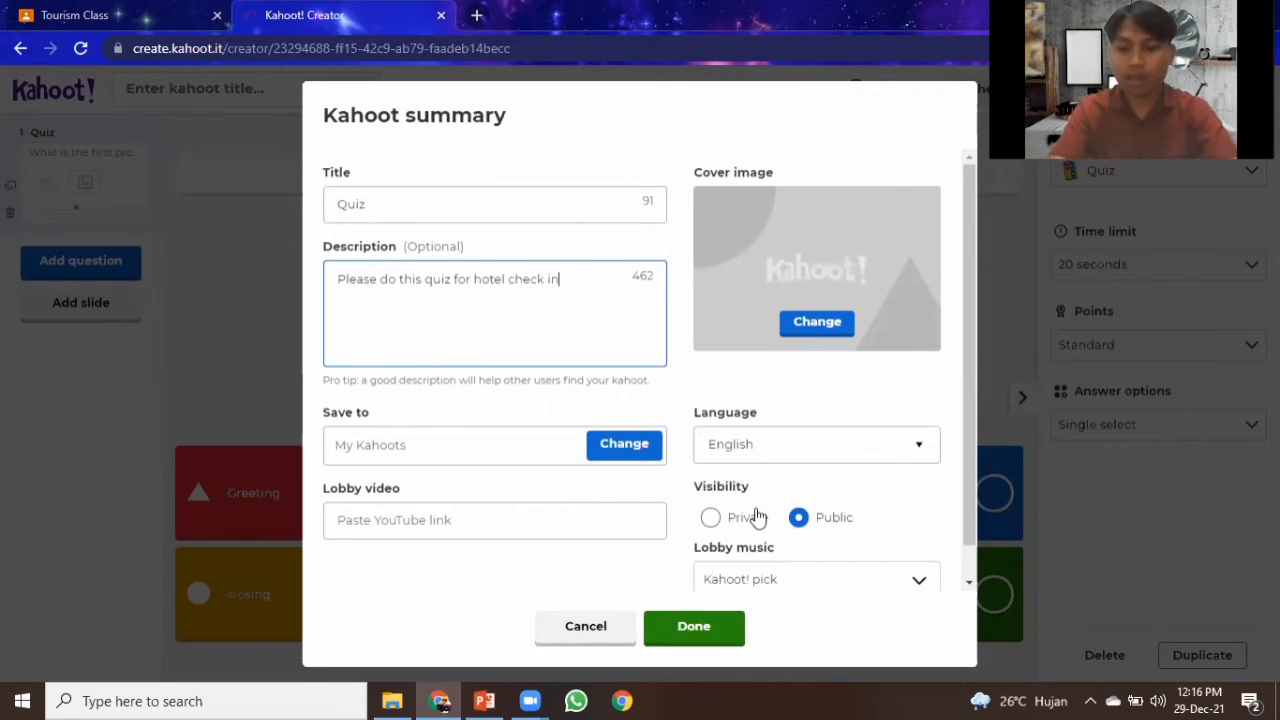
{"action": "left_click", "coordinate": [689, 628]}
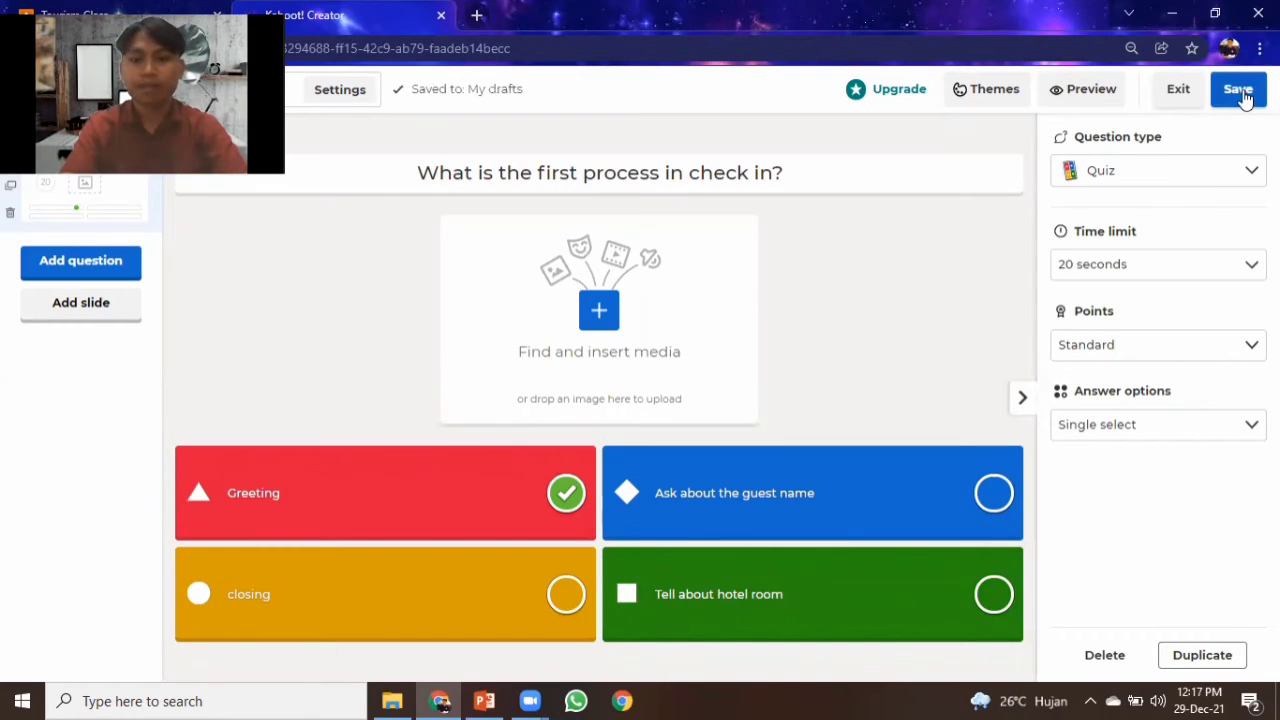
Save the kahoot and close the ready confirmation.
{"action": "left_click", "coordinate": [1240, 92]}
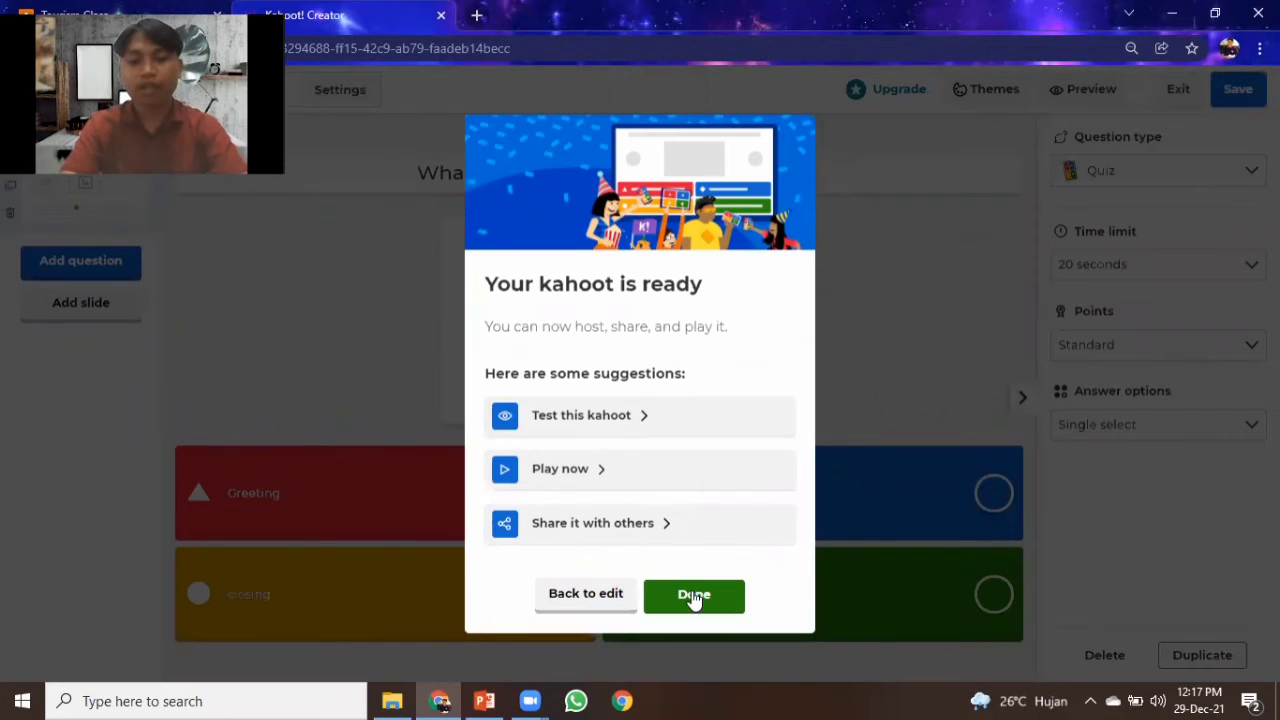
{"action": "left_click", "coordinate": [694, 597]}
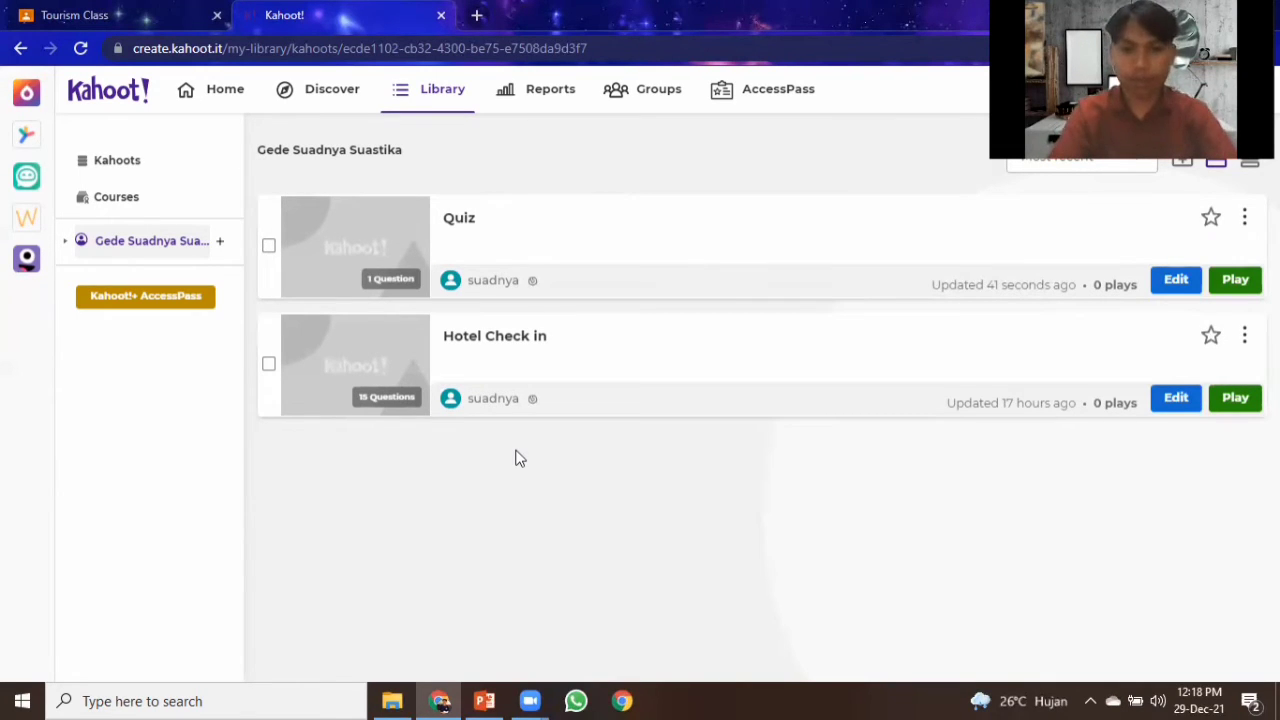
Open the details of the Hotel Check in kahoot from the library.
{"action": "left_click", "coordinate": [119, 18]}
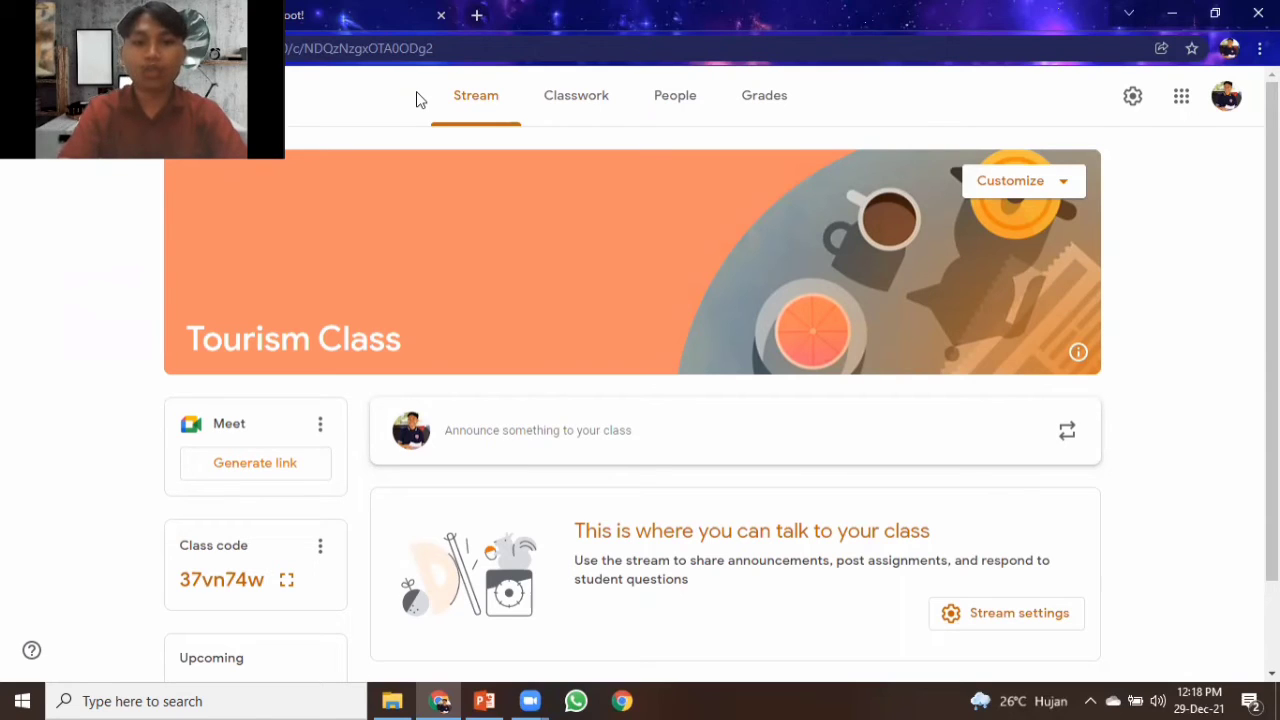
{"action": "key", "text": "ctrl+Tab"}
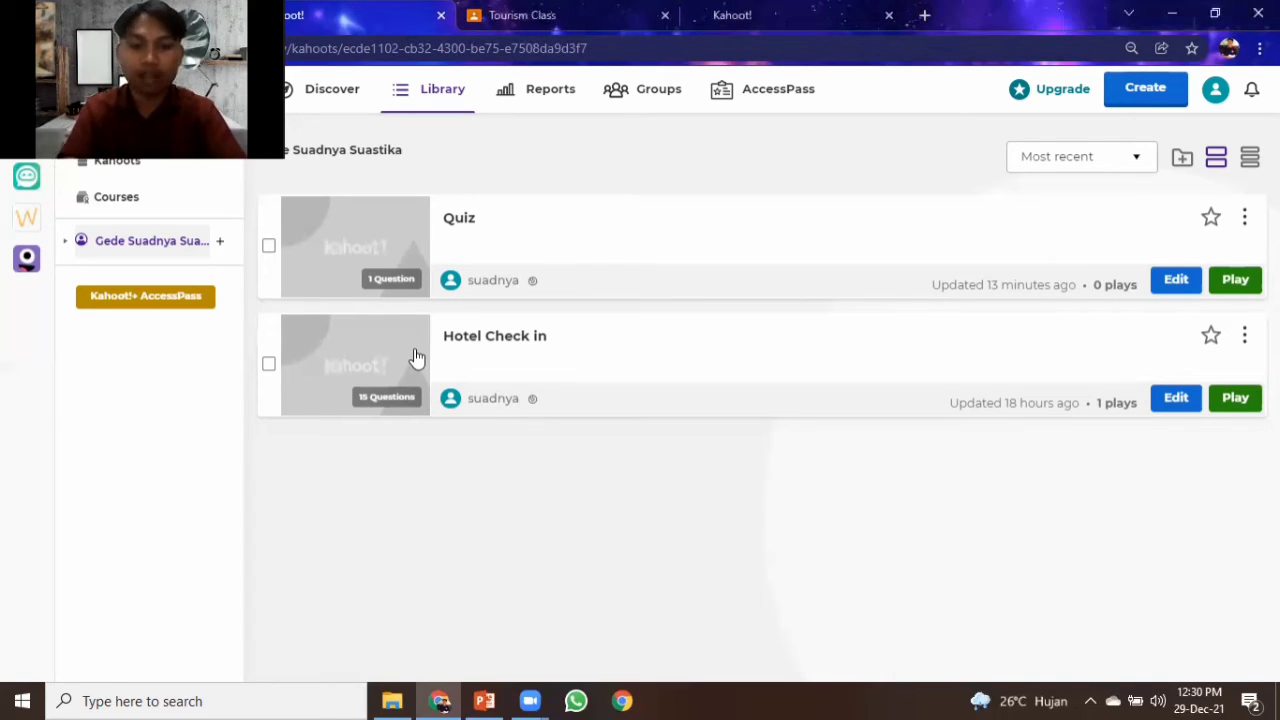
{"action": "left_click", "coordinate": [417, 358]}
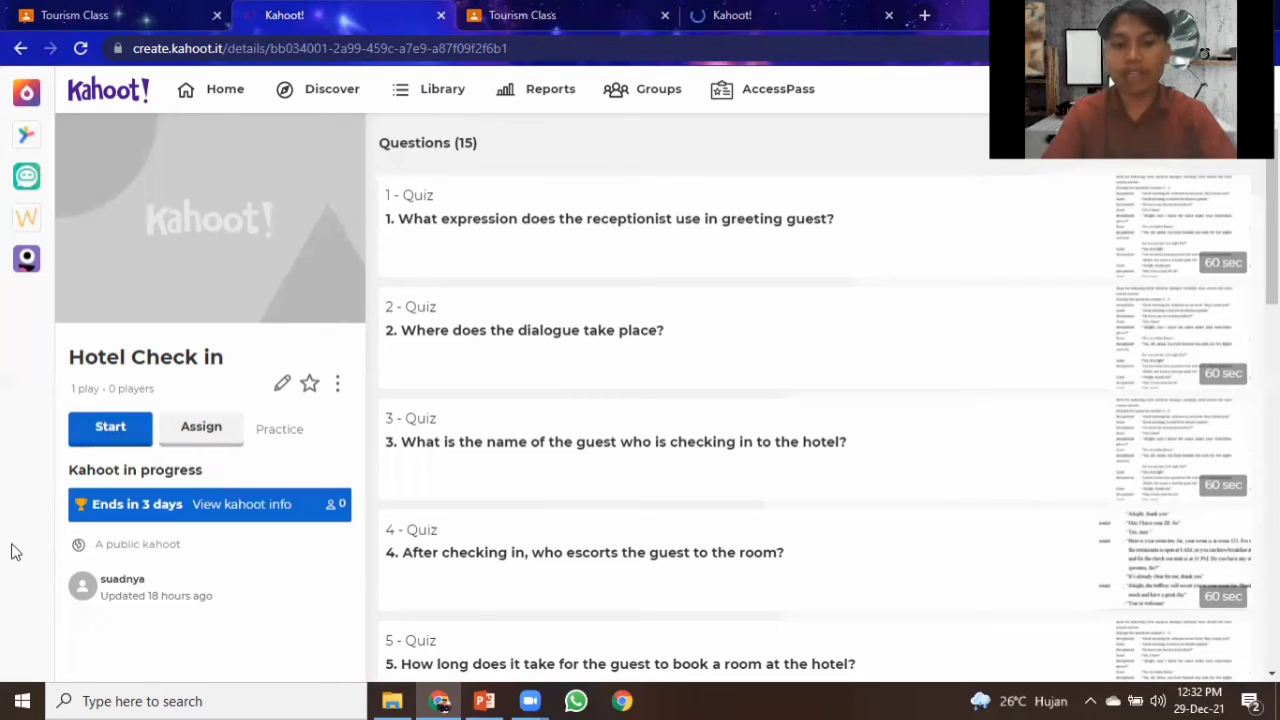
Start a new assignment for the Hotel Check in kahoot, continuing with the Basic plan.
{"action": "left_click", "coordinate": [201, 430]}
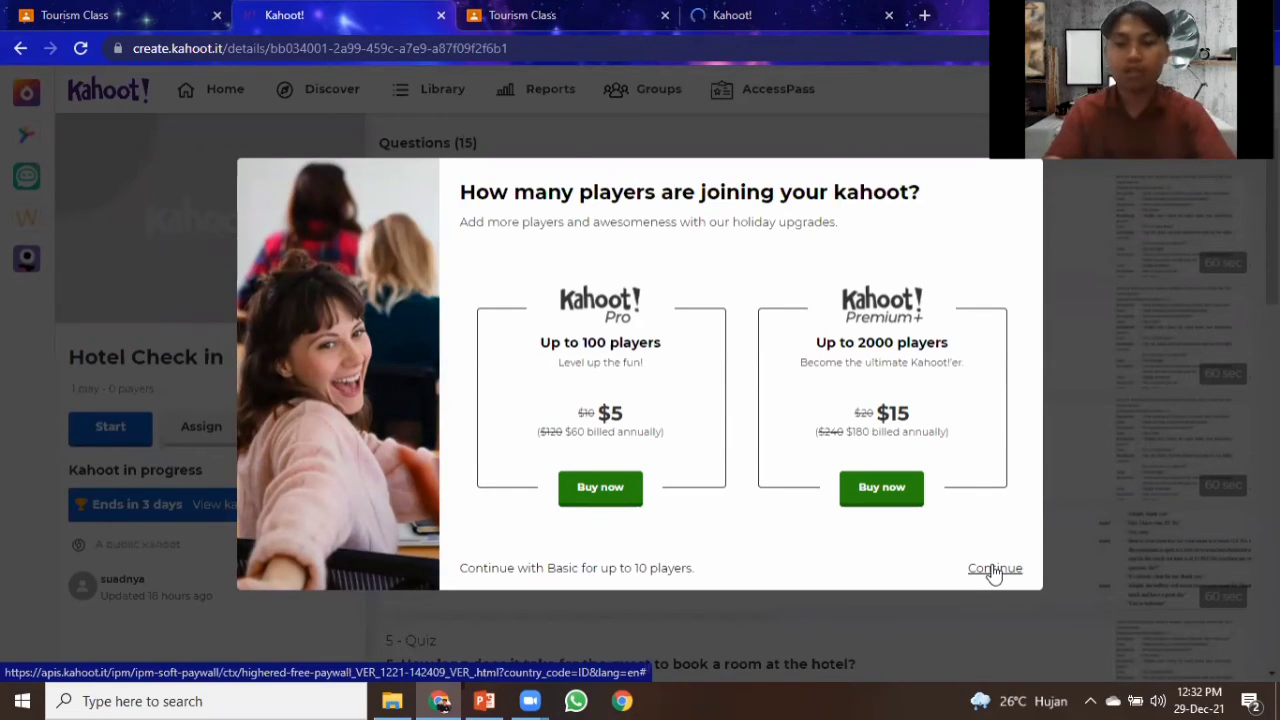
{"action": "left_click", "coordinate": [994, 568]}
{"action": "left_click", "coordinate": [818, 551]}
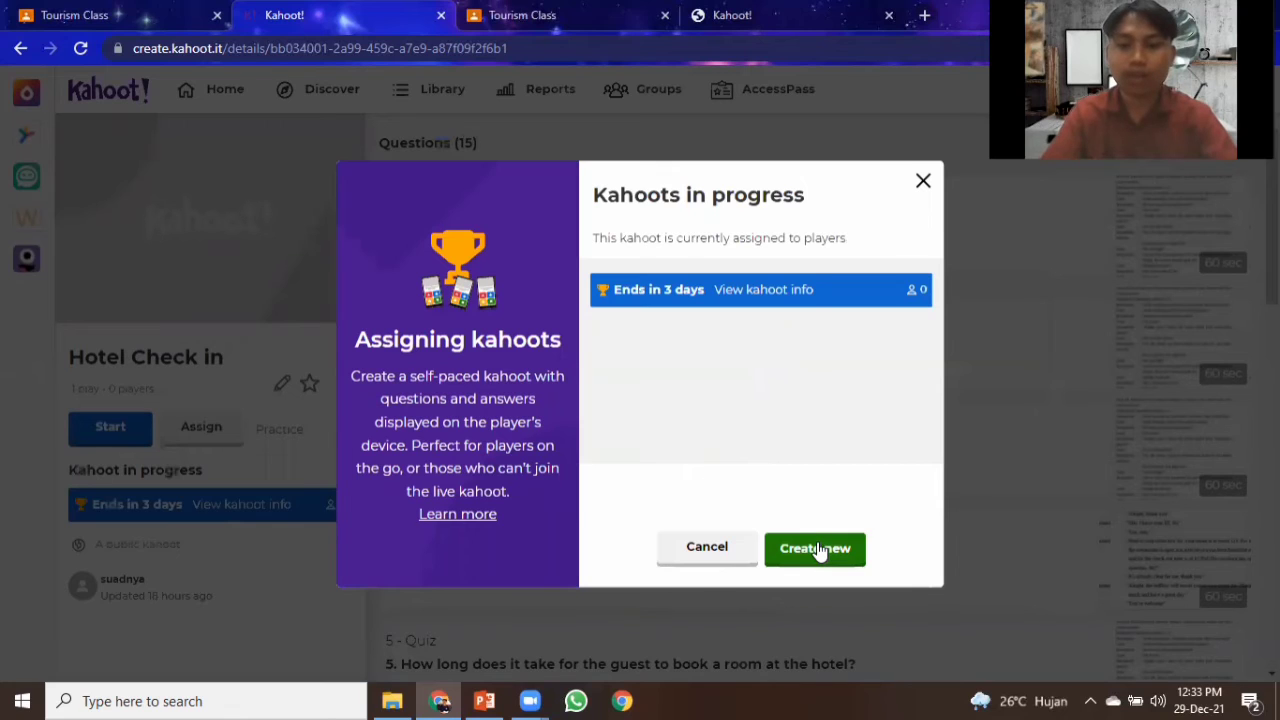
{"action": "left_click", "coordinate": [818, 551]}
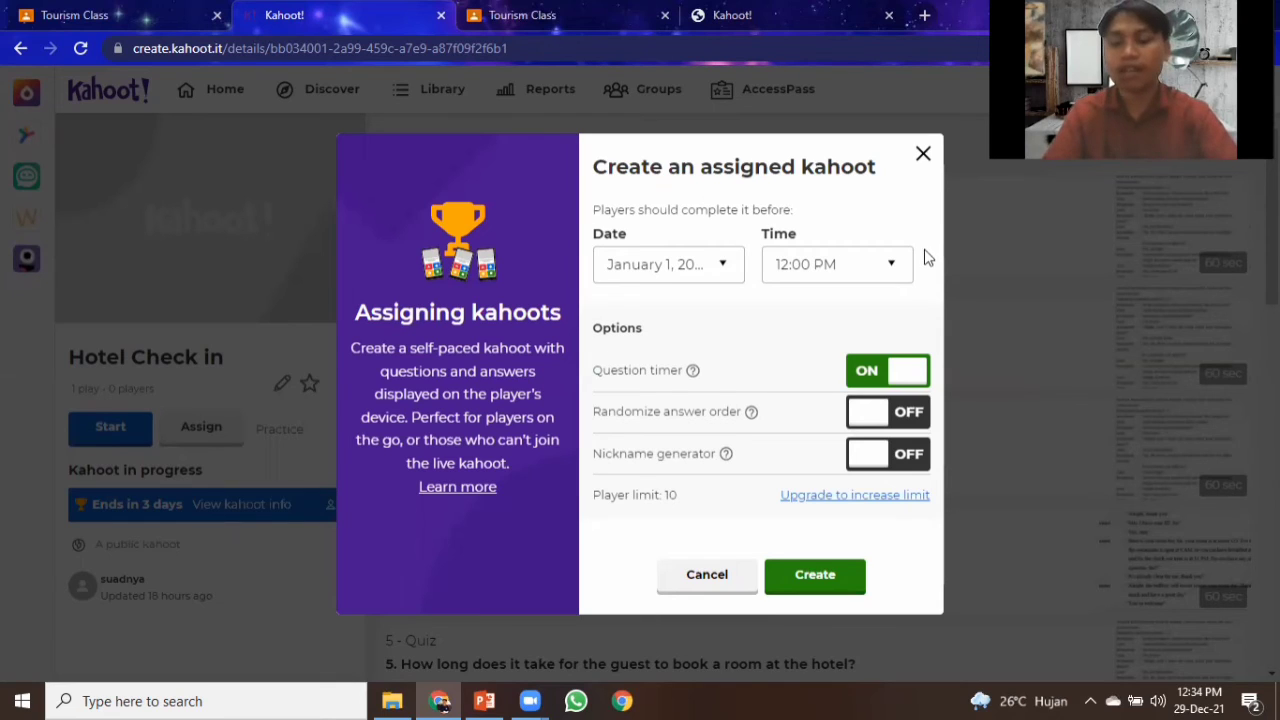
Create the assigned kahoot with the deadline of January 1, 2022 at 12:00 PM and the default options.
{"action": "left_click", "coordinate": [725, 268]}
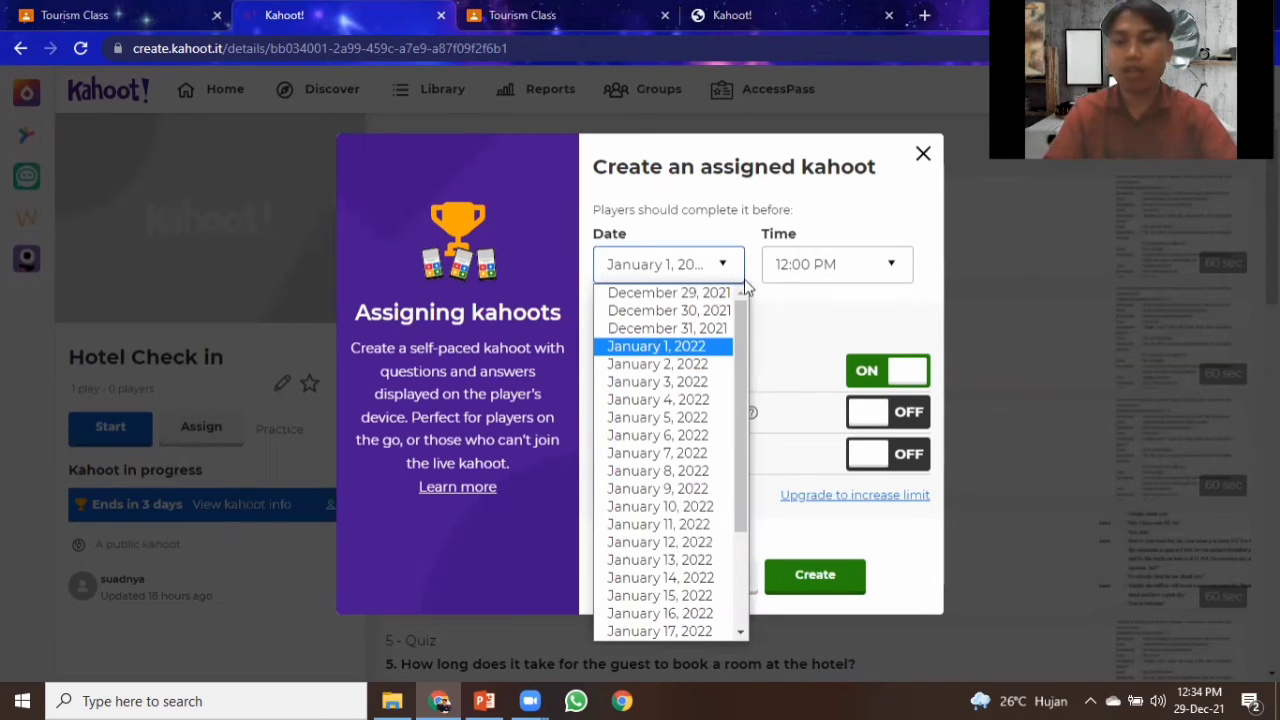
{"action": "left_click", "coordinate": [898, 264]}
{"action": "left_click", "coordinate": [900, 266]}
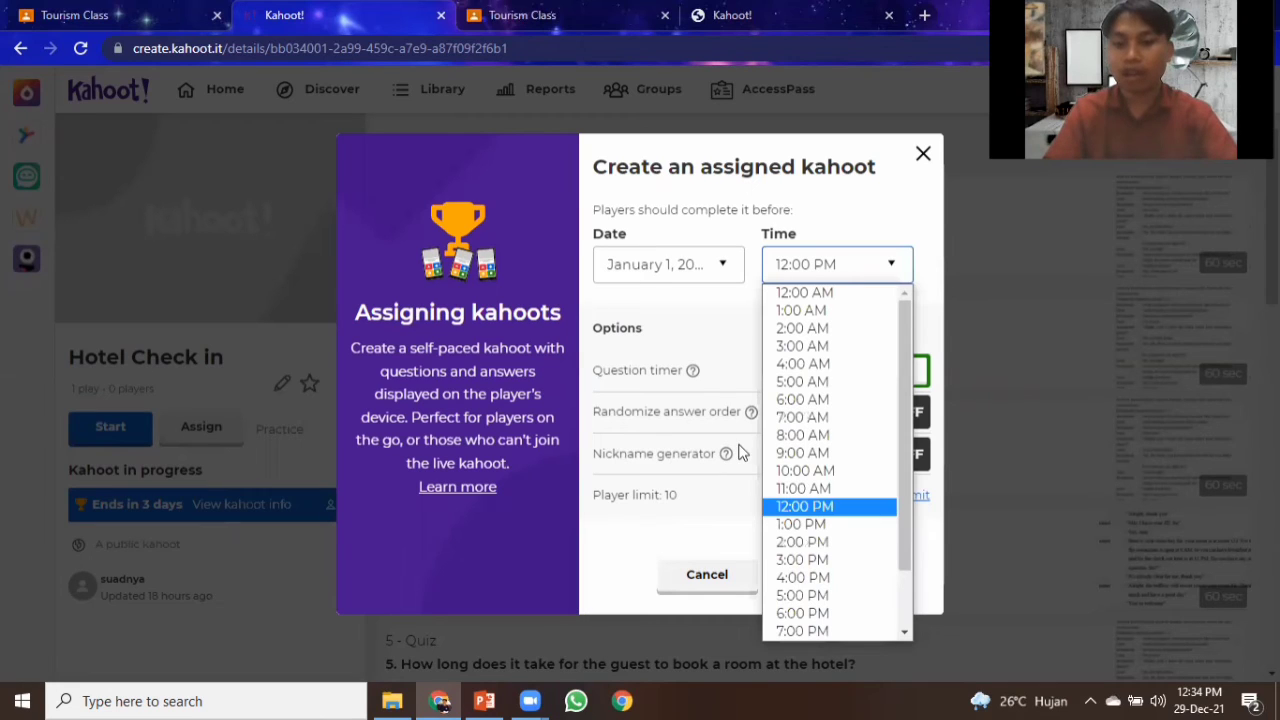
{"action": "left_click", "coordinate": [740, 335]}
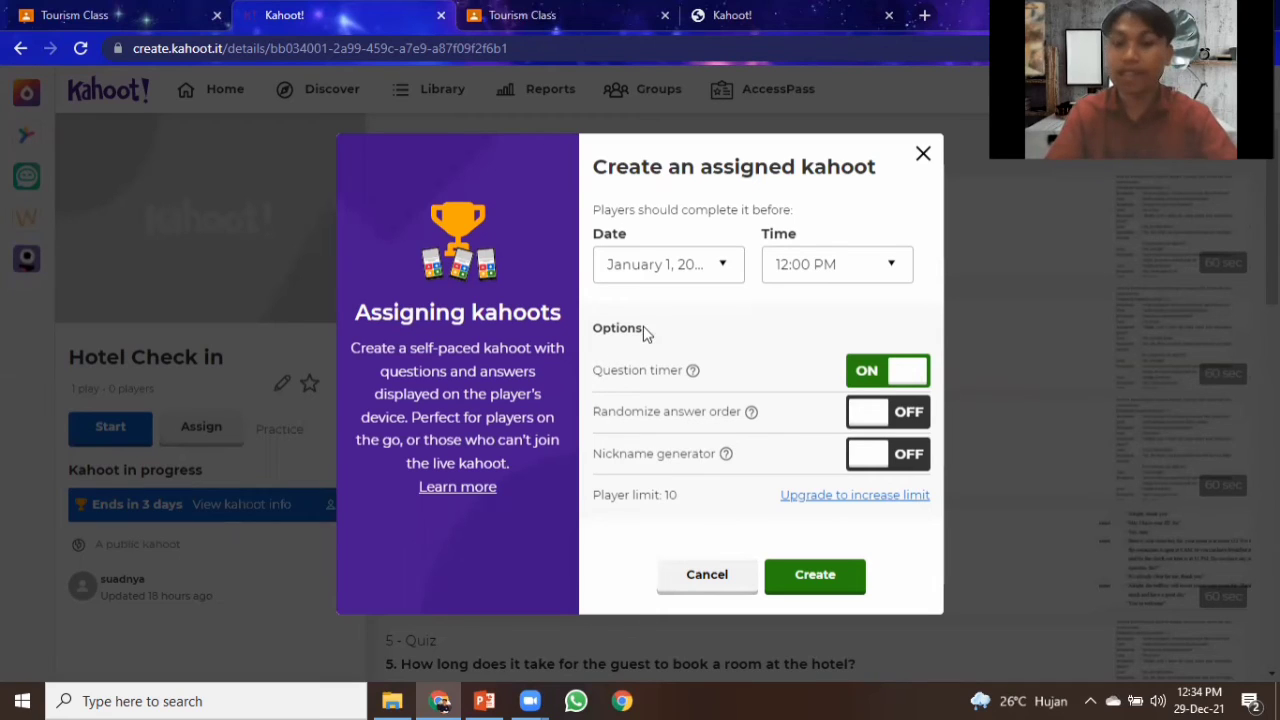
{"action": "left_click", "coordinate": [905, 373]}
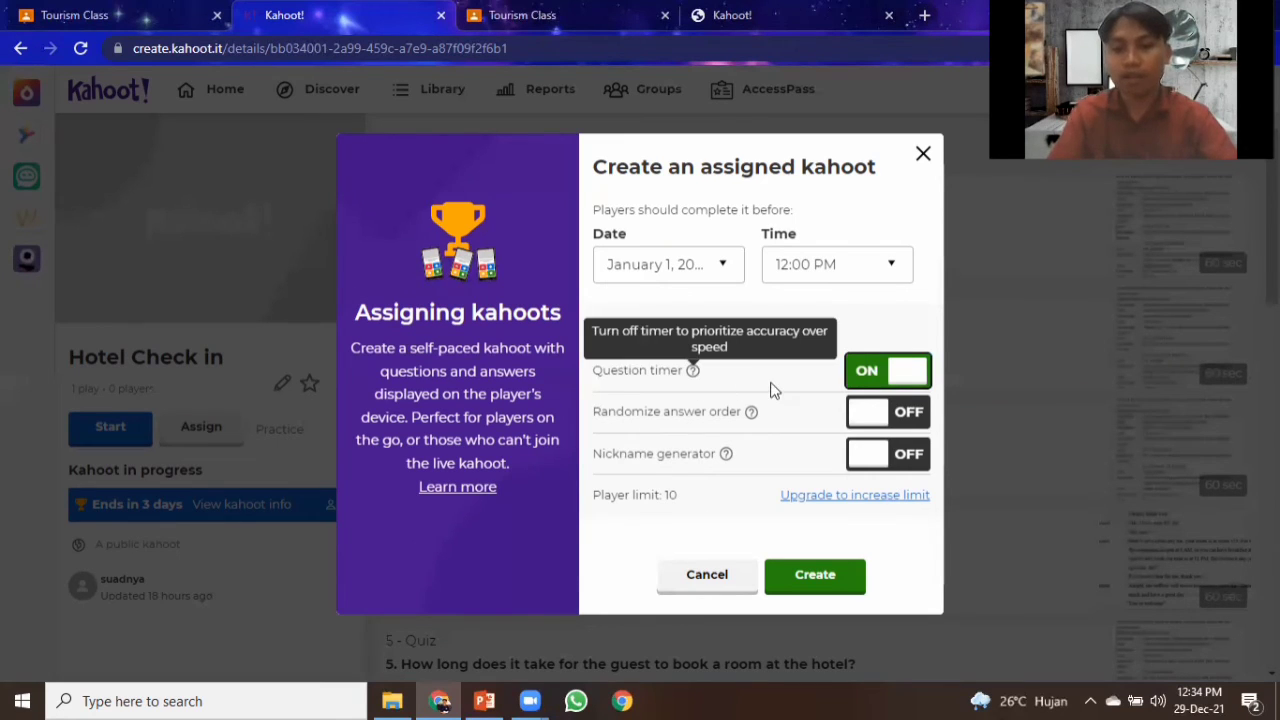
{"action": "left_click", "coordinate": [883, 423]}
{"action": "left_click", "coordinate": [900, 421]}
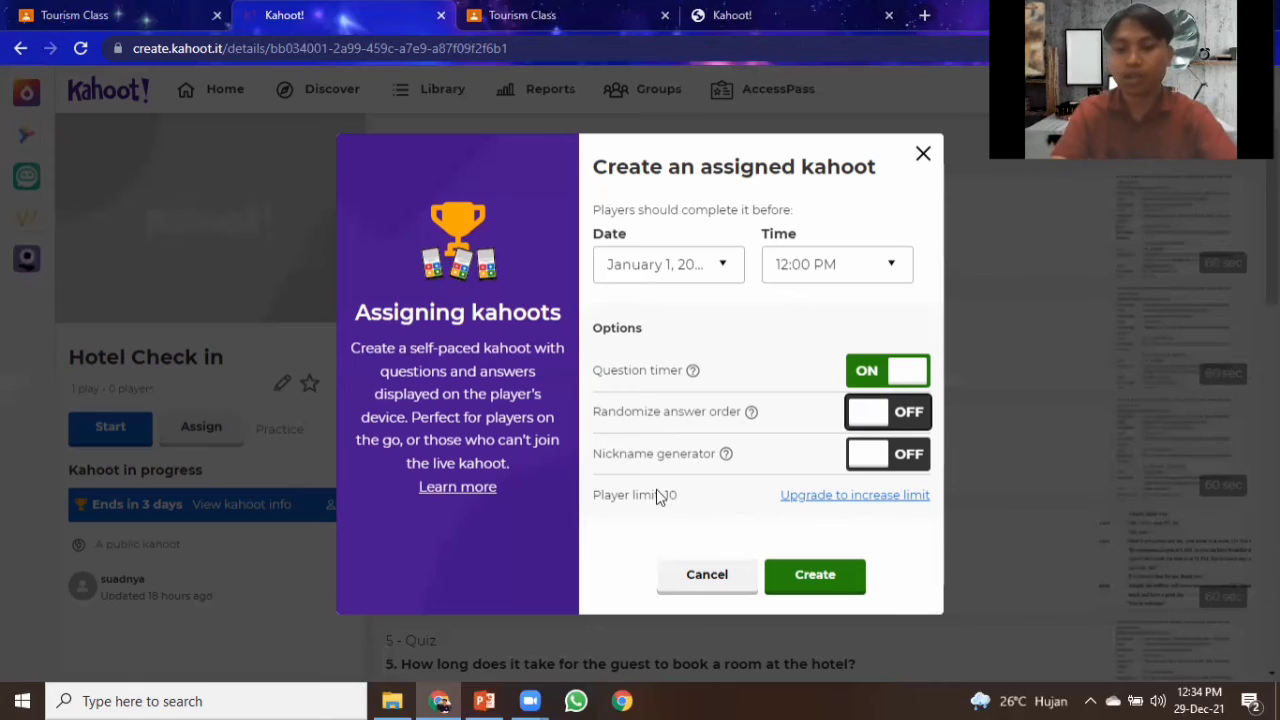
{"action": "left_click", "coordinate": [810, 580]}
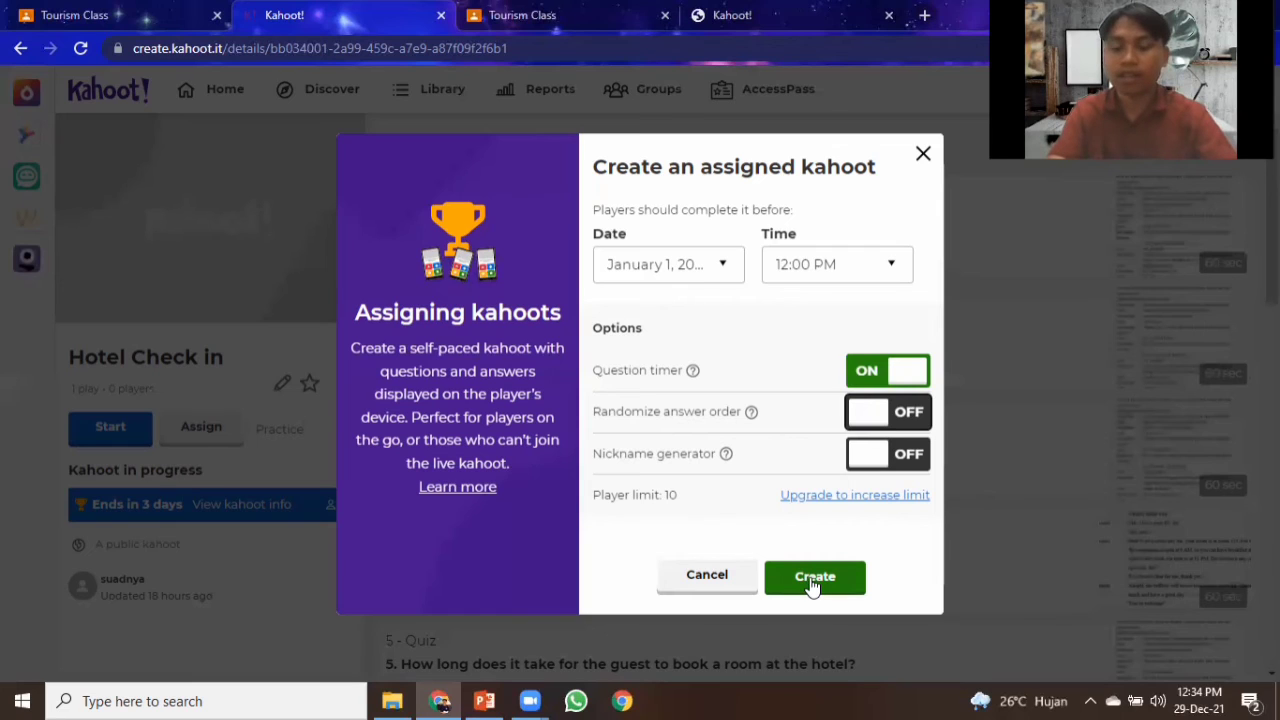
{"action": "left_click", "coordinate": [812, 580]}
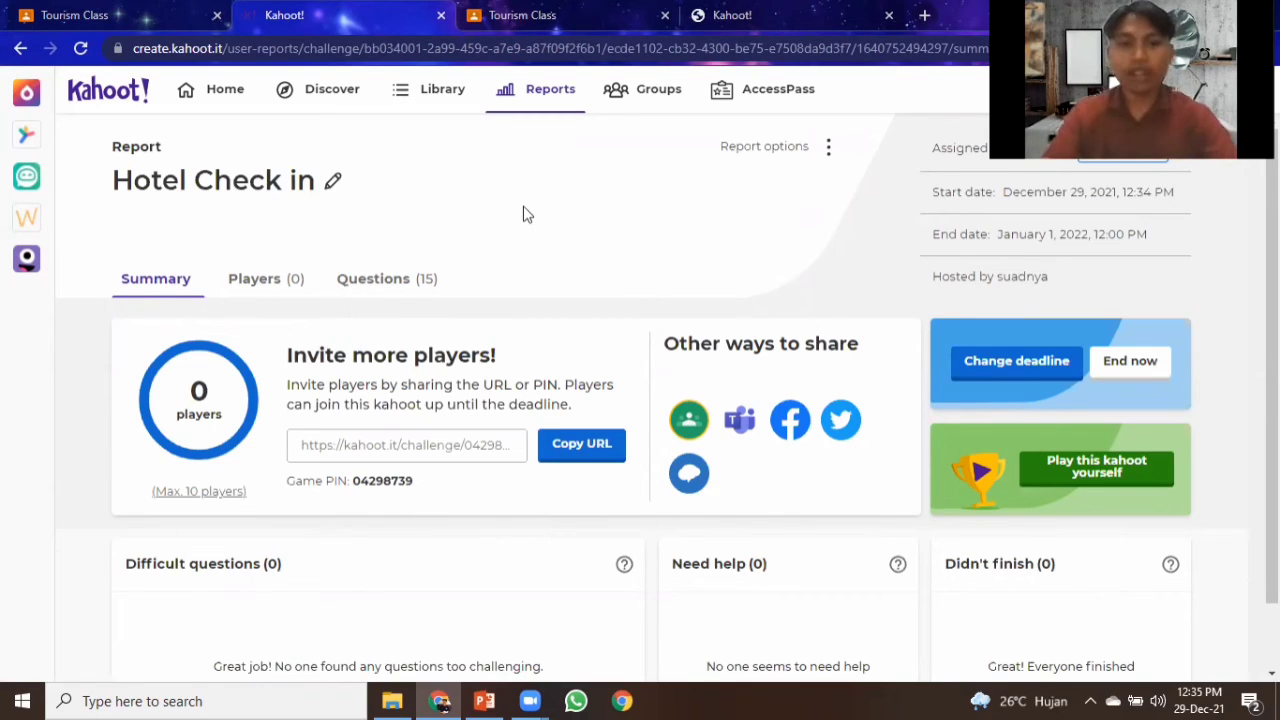
Check the Tourism Class stream in Google Classroom, then return to the kahoot report.
{"action": "left_click", "coordinate": [147, 14]}
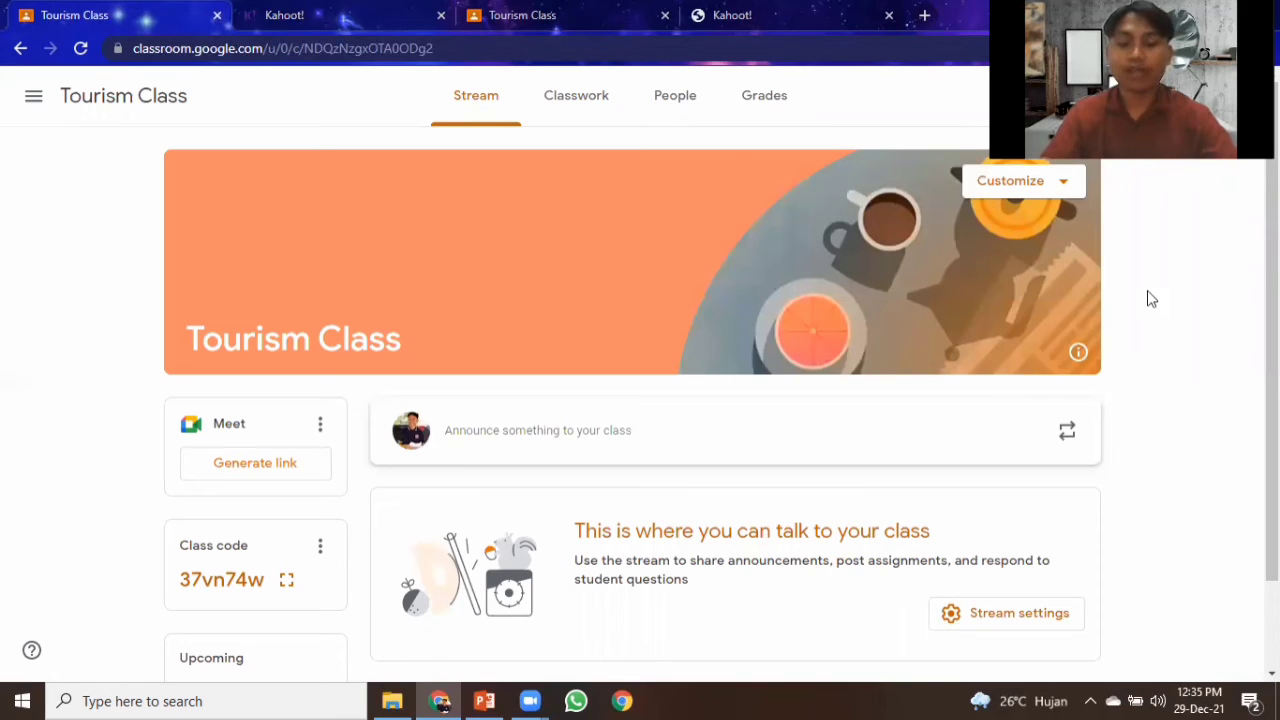
{"action": "scroll", "coordinate": [1147, 298], "scroll_direction": "down", "scroll_amount": 1}
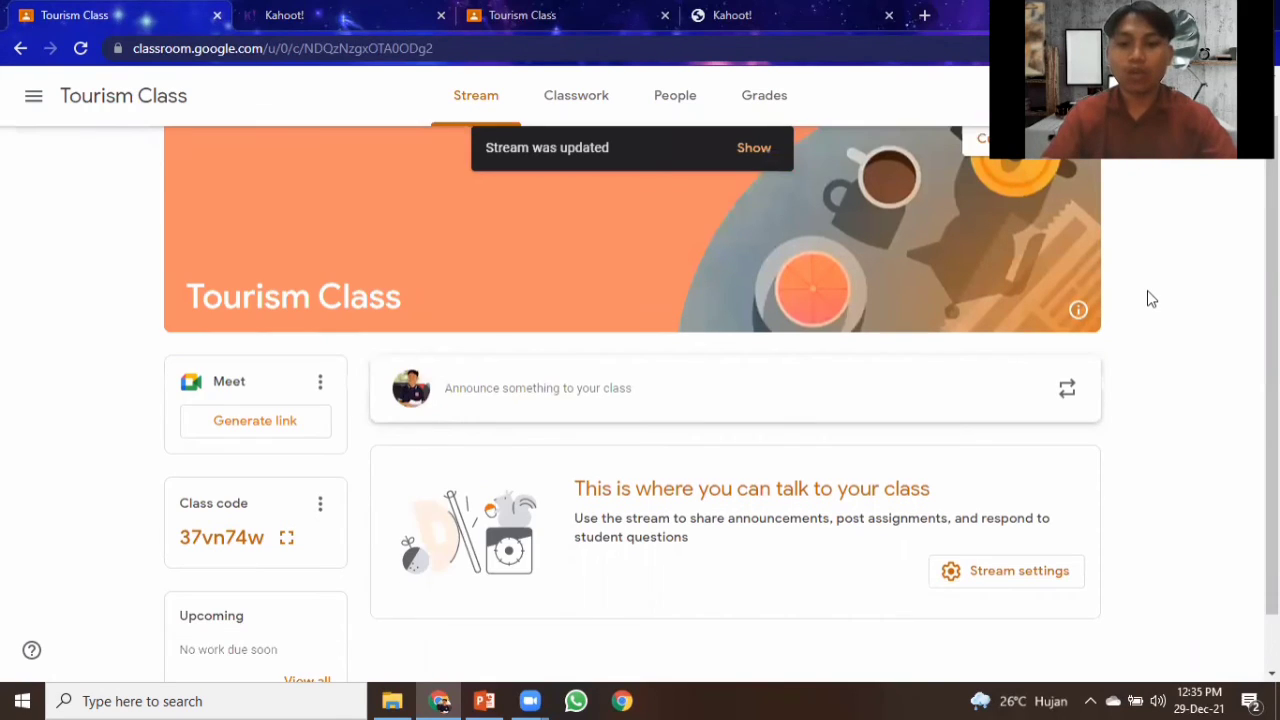
{"action": "scroll", "coordinate": [1147, 298], "scroll_direction": "up", "scroll_amount": 1}
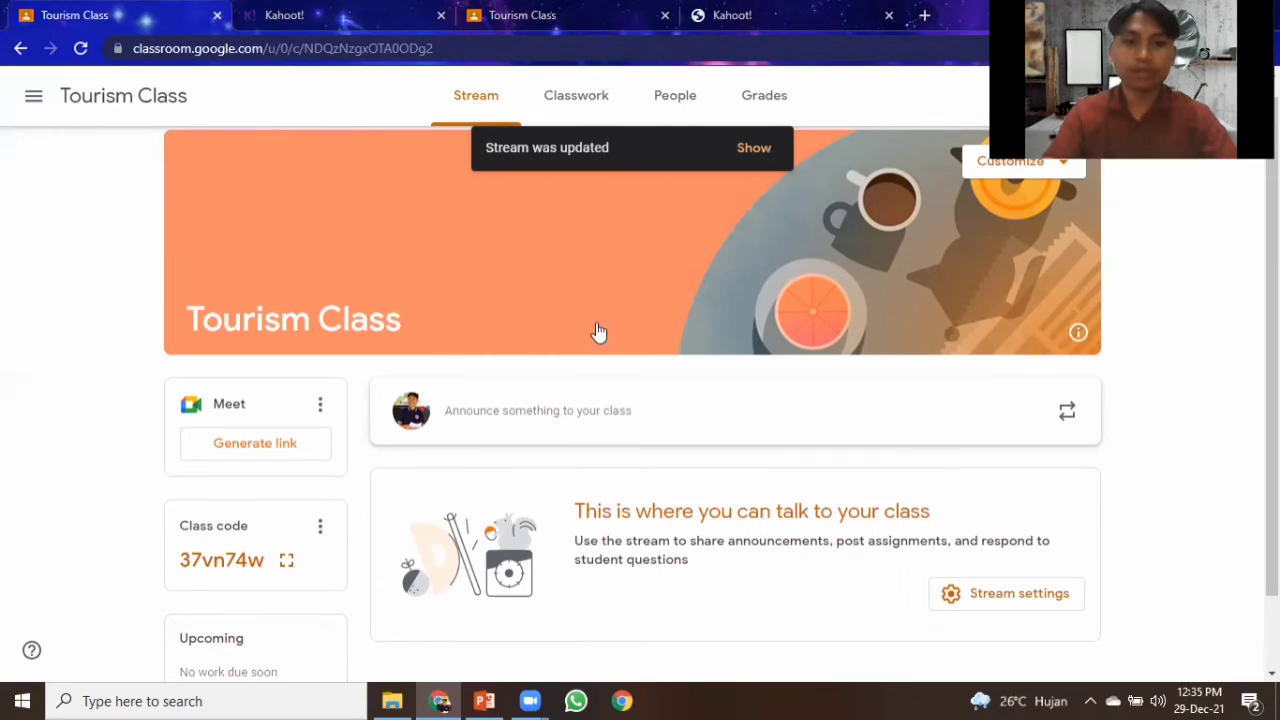
{"action": "key", "text": "ctrl+Tab"}
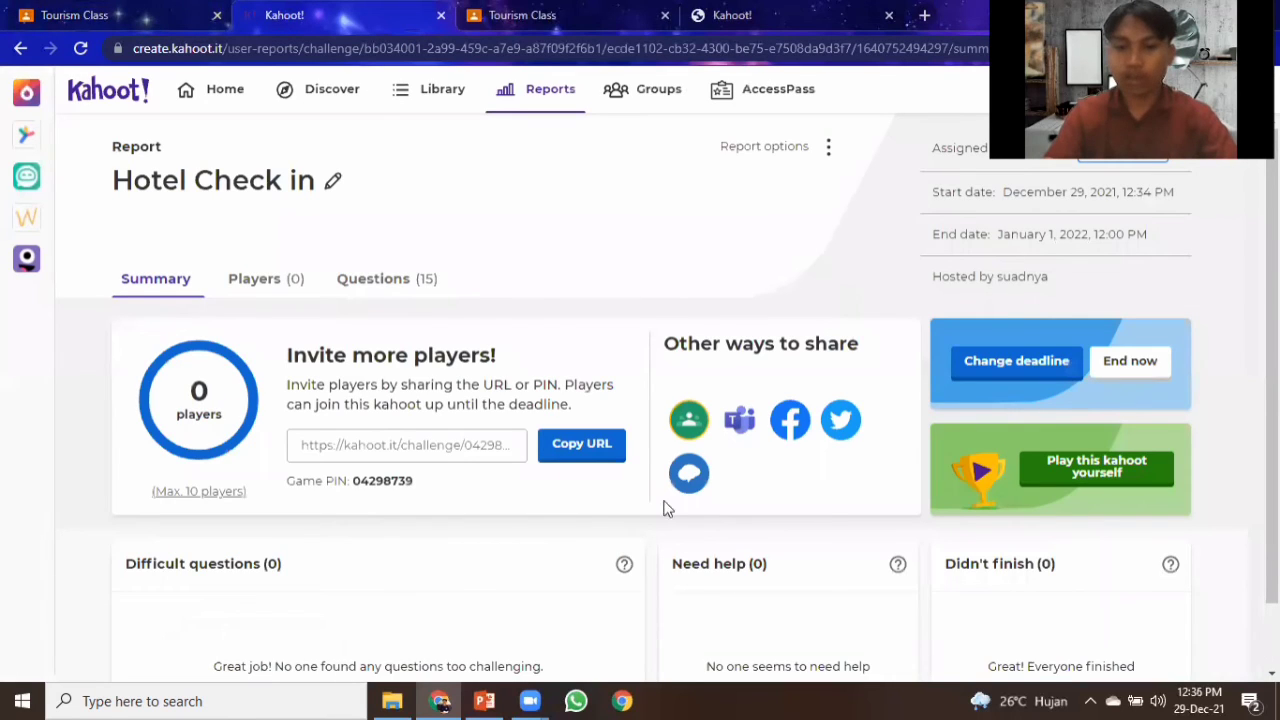
Share the kahoot to Google Classroom as a new assignment for Tourism Class.
{"action": "left_click", "coordinate": [688, 424]}
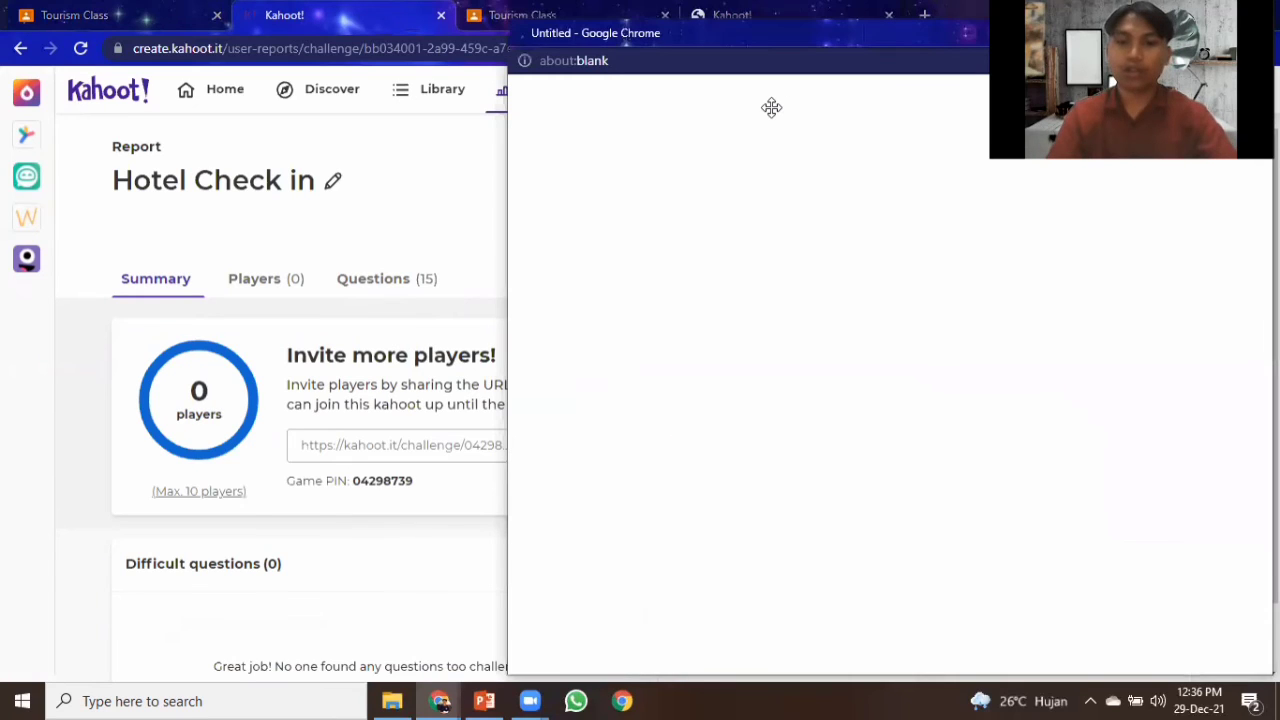
{"action": "left_click", "coordinate": [1207, 33]}
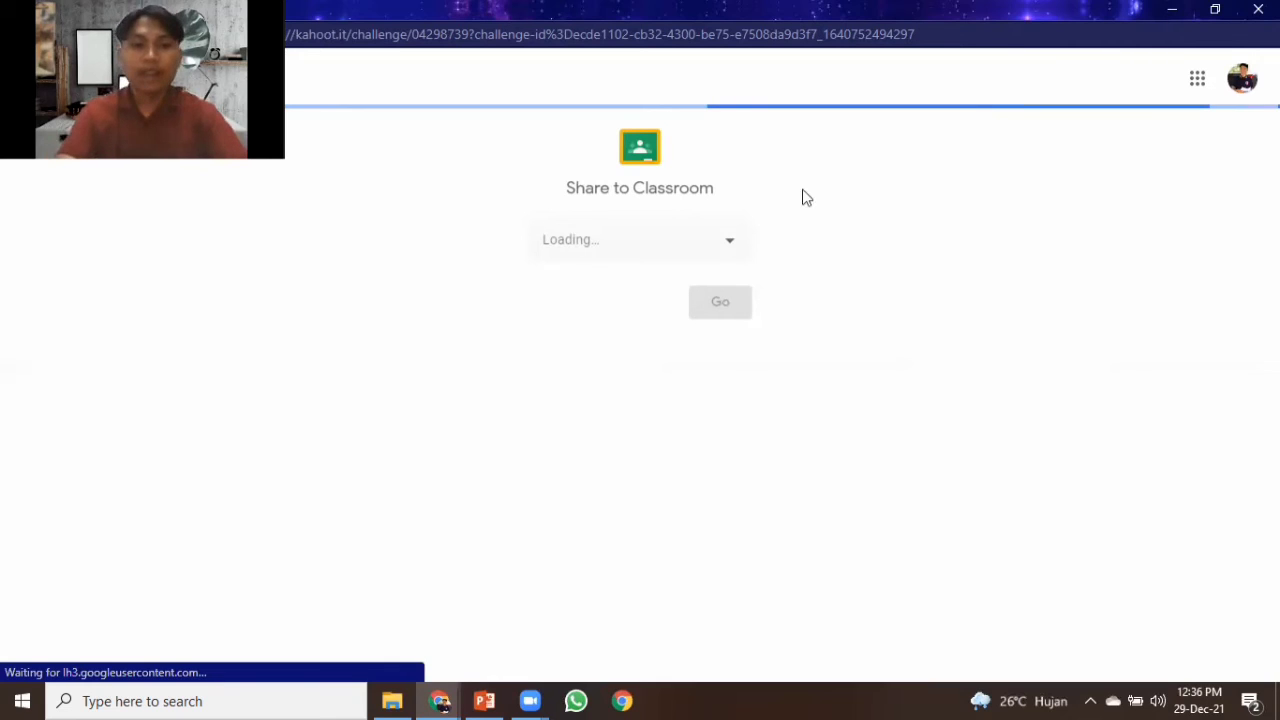
{"action": "left_click", "coordinate": [727, 248]}
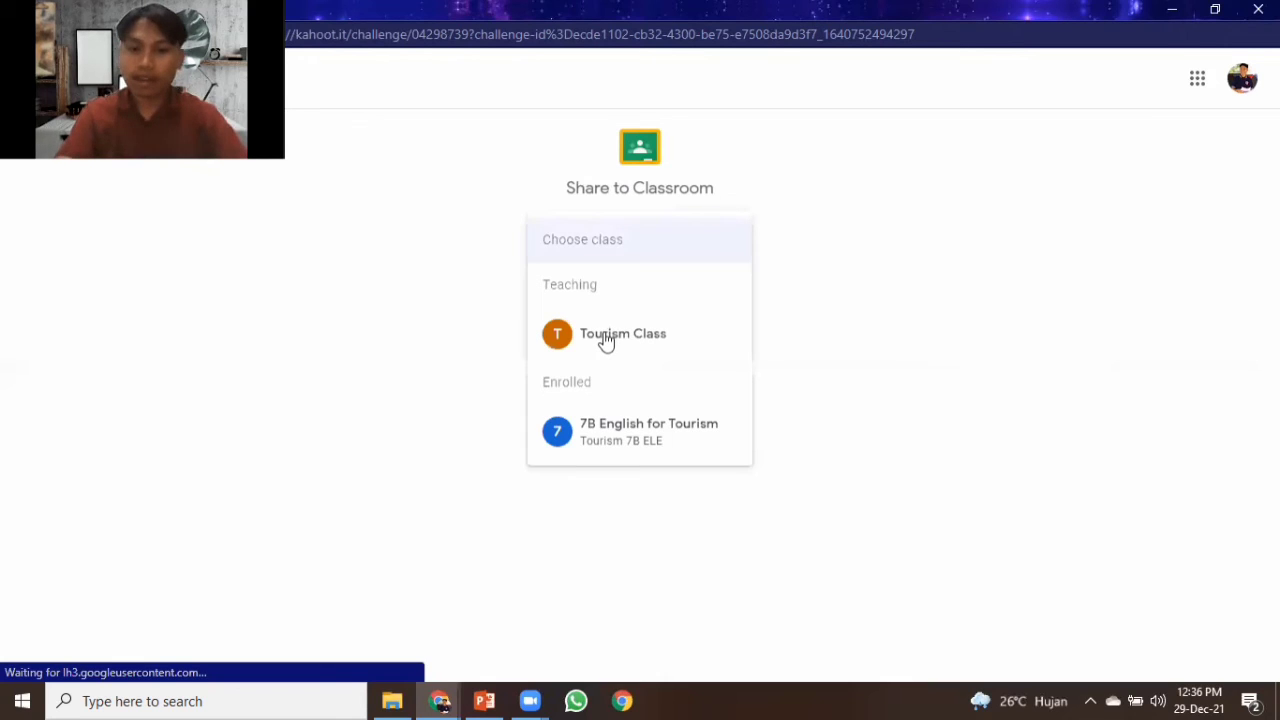
{"action": "left_click", "coordinate": [605, 340]}
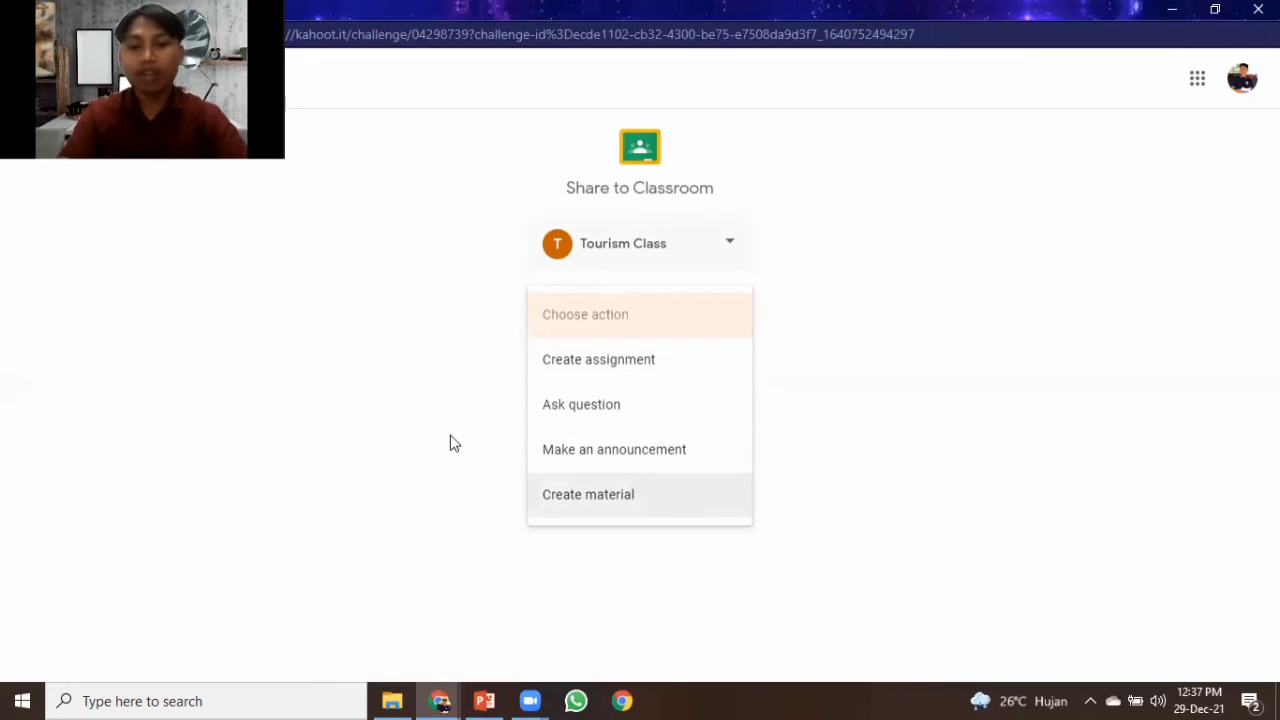
{"action": "left_click", "coordinate": [608, 366]}
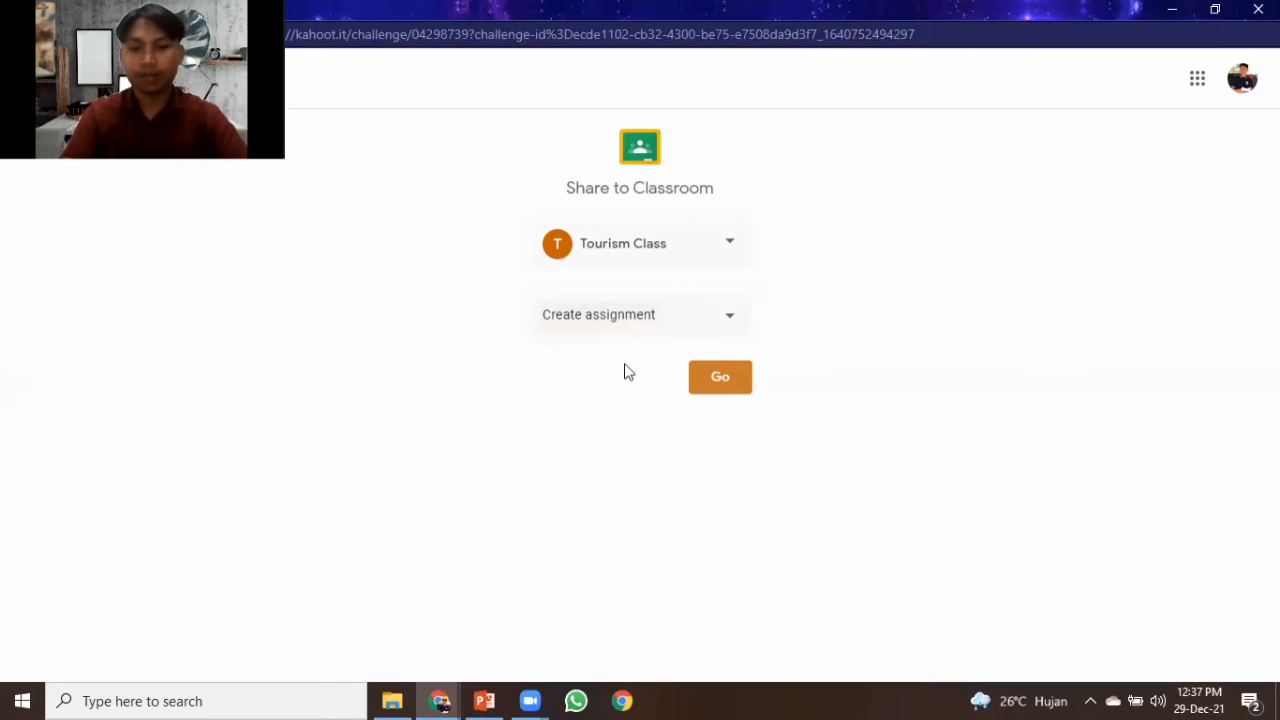
{"action": "left_click", "coordinate": [724, 382]}
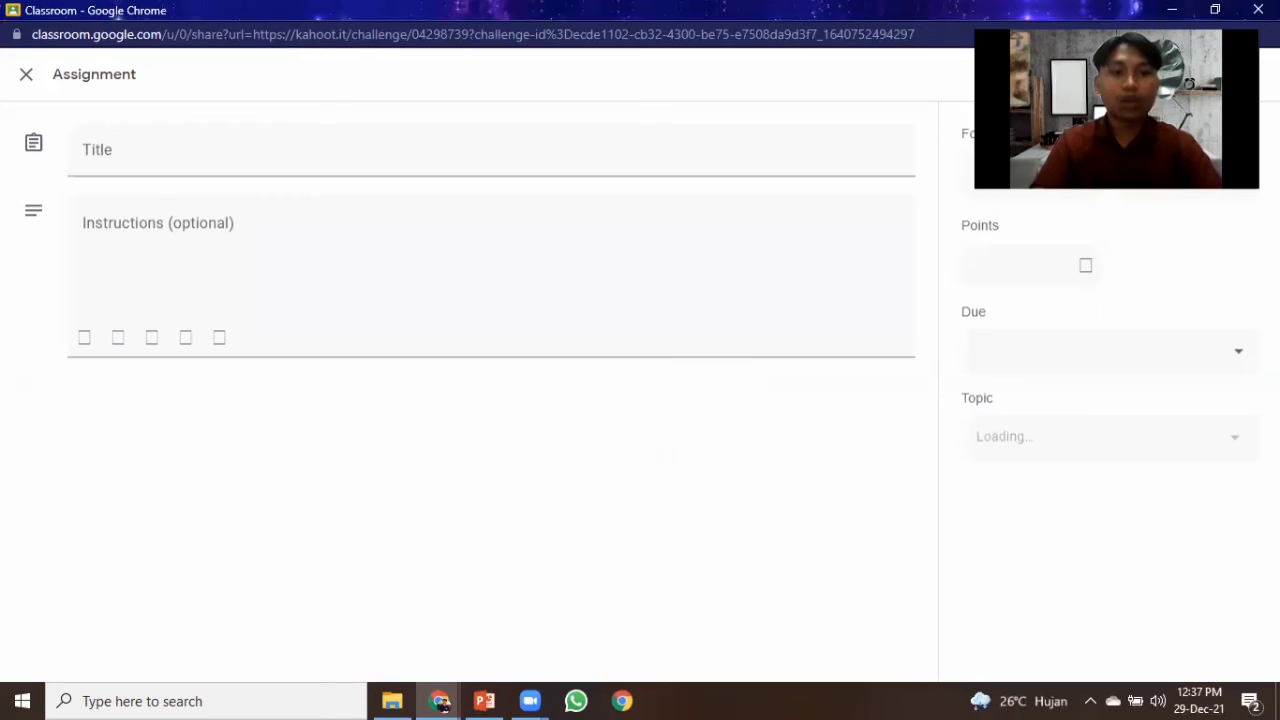
Set the assignment title to "Hotel Check in Quiz".
{"action": "left_click", "coordinate": [129, 162]}
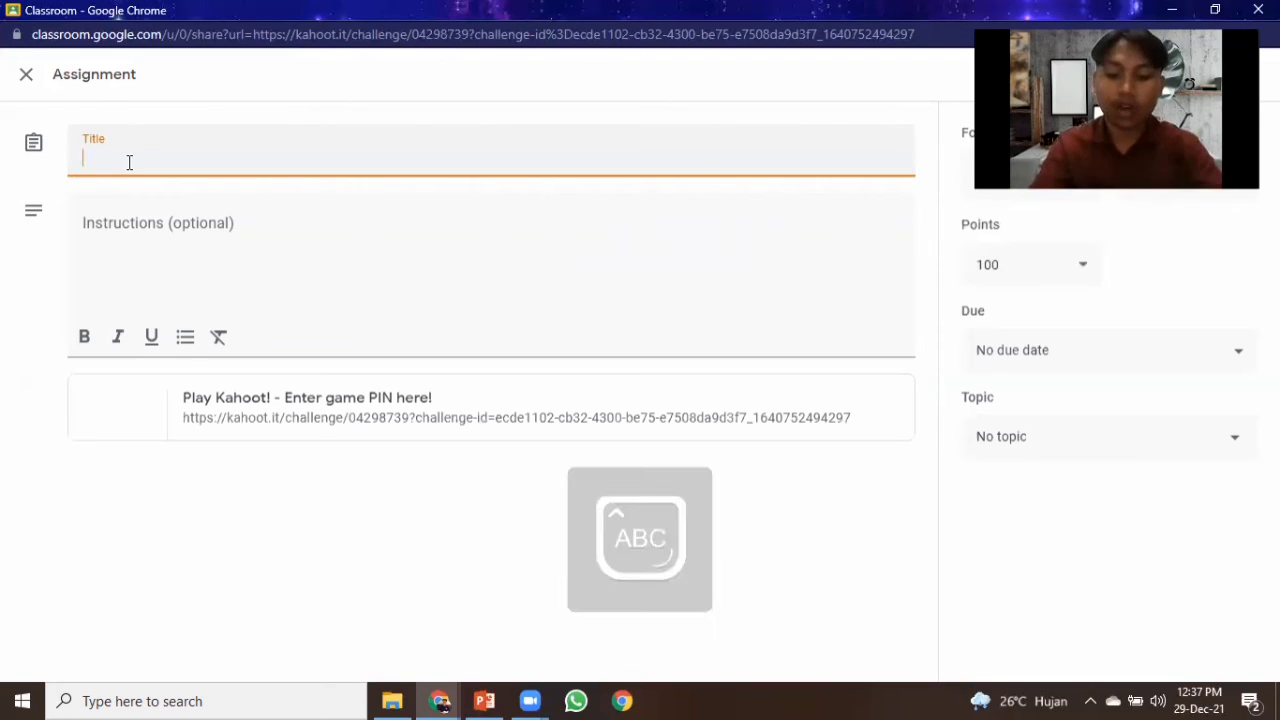
{"action": "type", "text": "Hotel "}
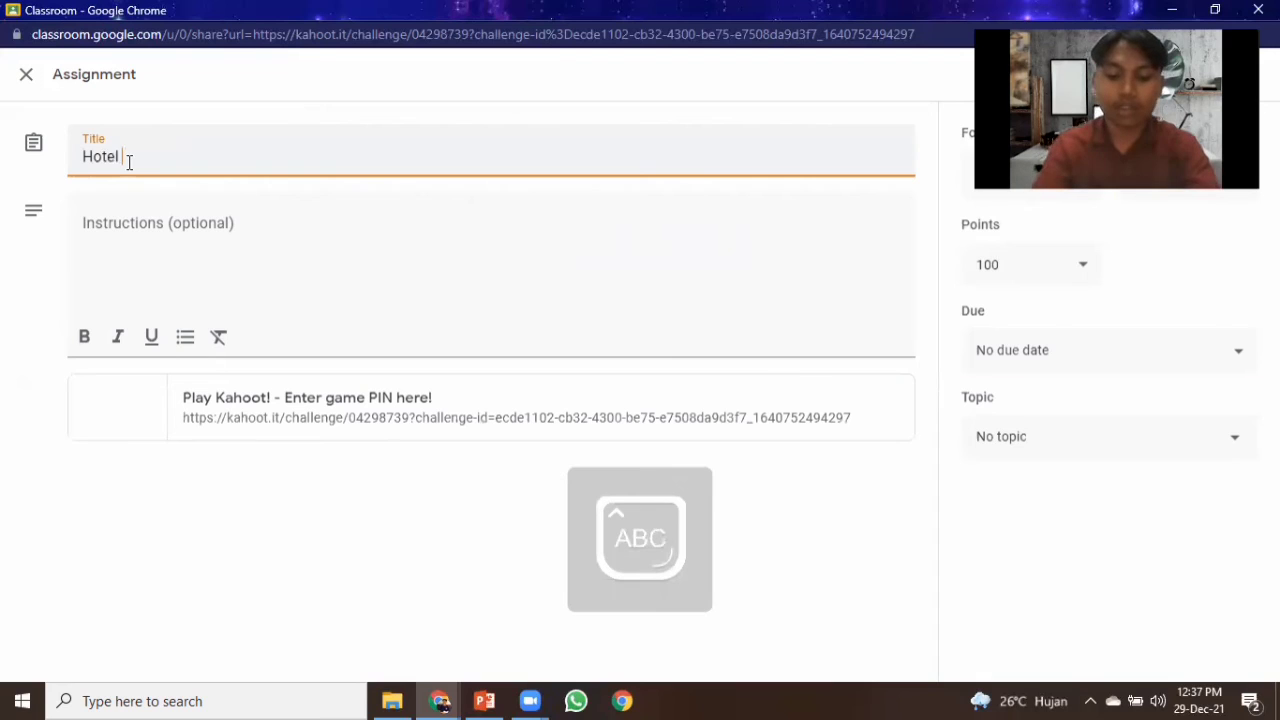
{"action": "type", "text": "Check in "}
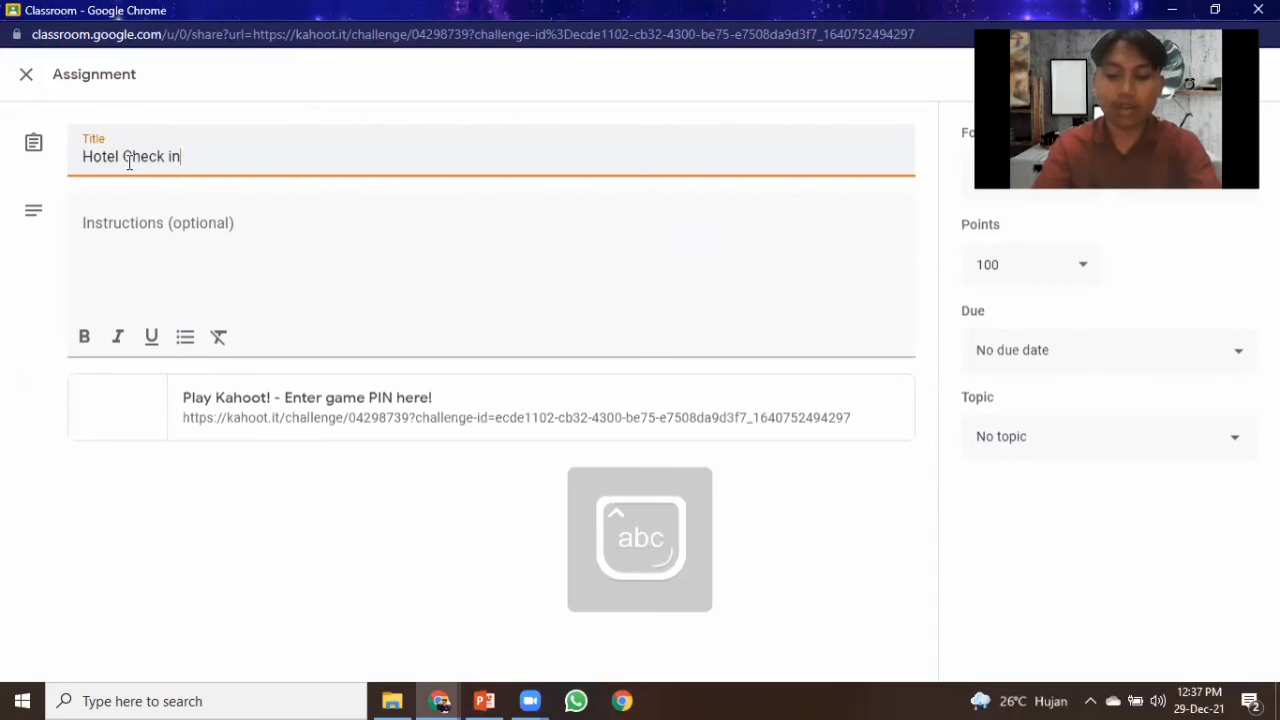
{"action": "type", "text": "Quiz"}
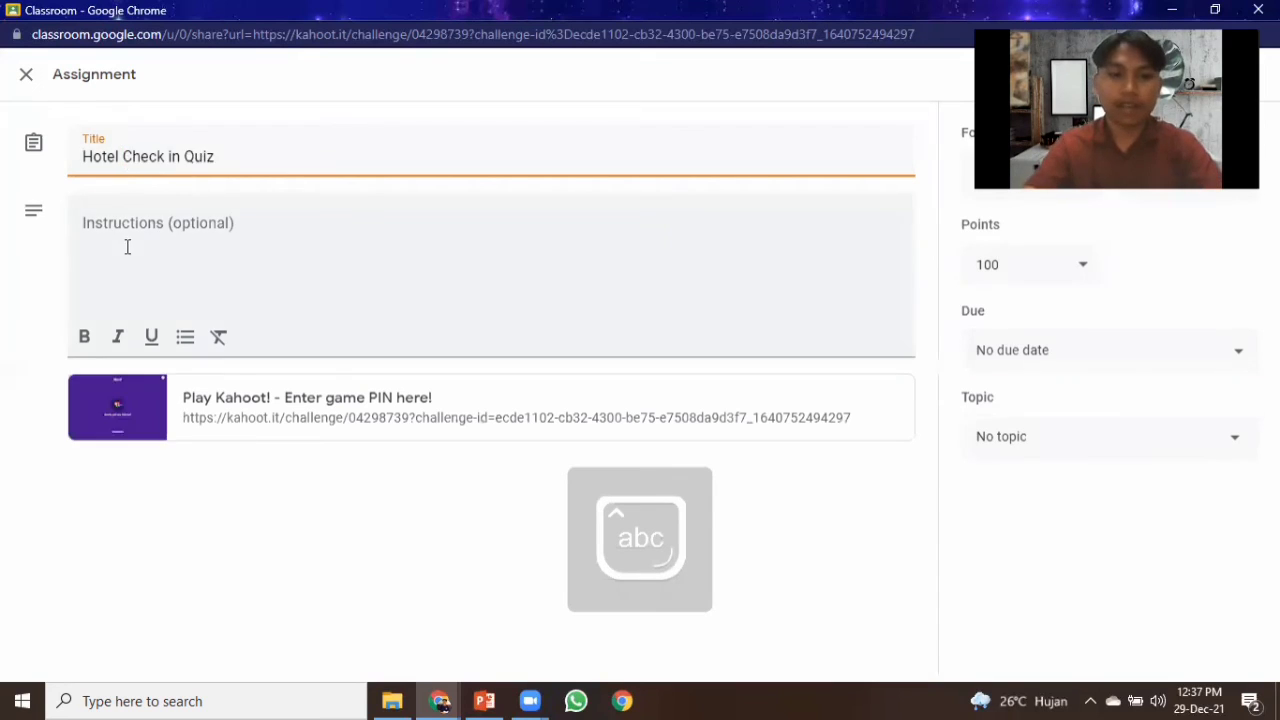
Enter the instructions "Good morning, please the quiz by your self and you have 1 hour to do it. Good luck.".
{"action": "left_click", "coordinate": [142, 234]}
{"action": "type", "text": "G"}
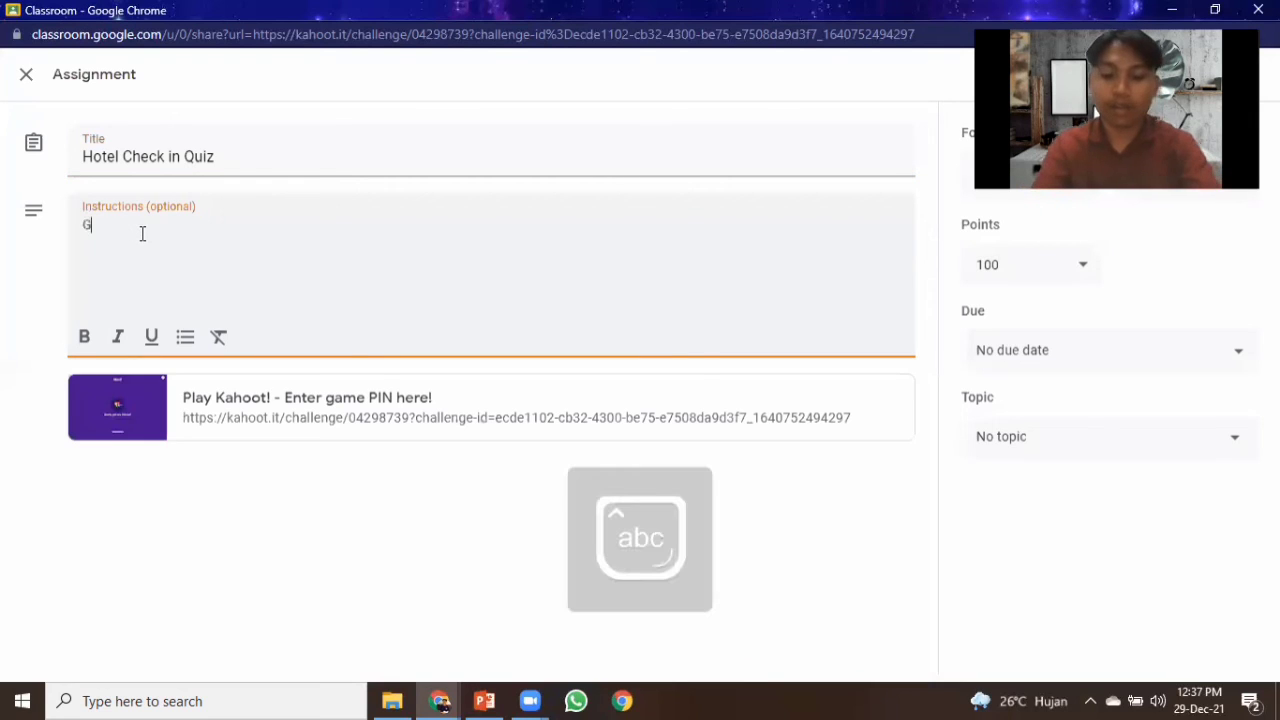
{"action": "type", "text": "ood morni"}
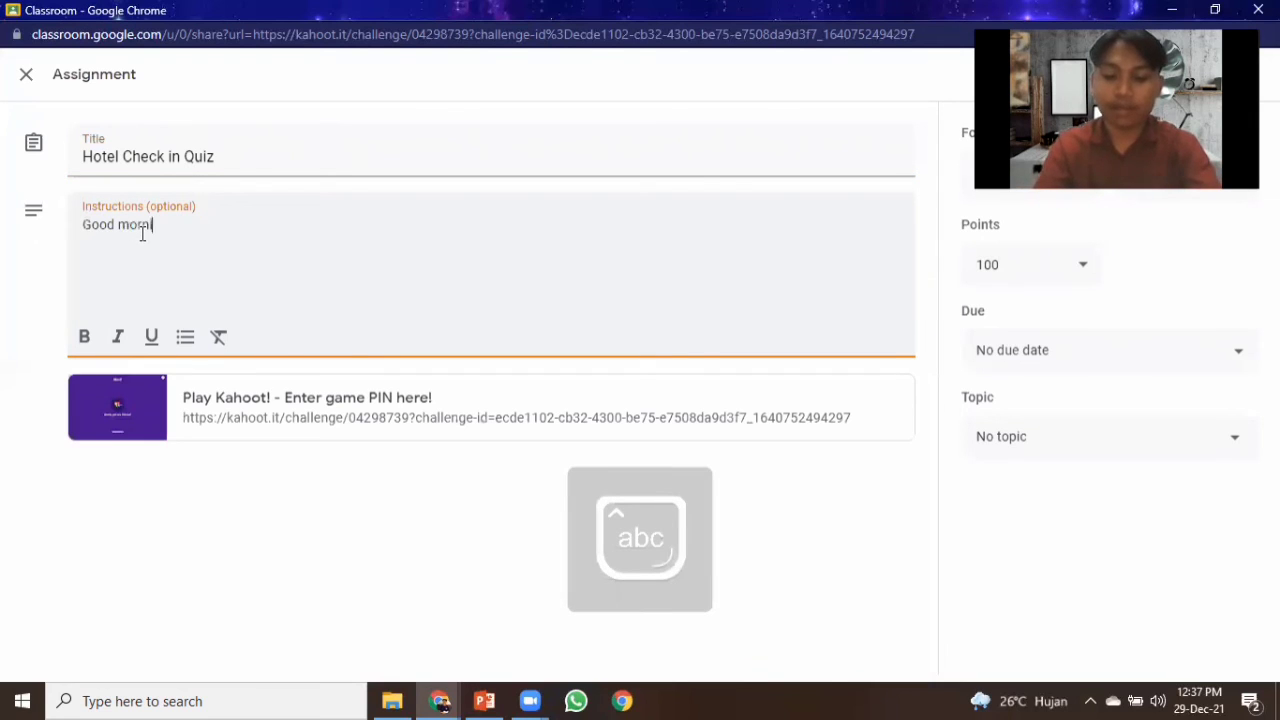
{"action": "type", "text": "ng, plea"}
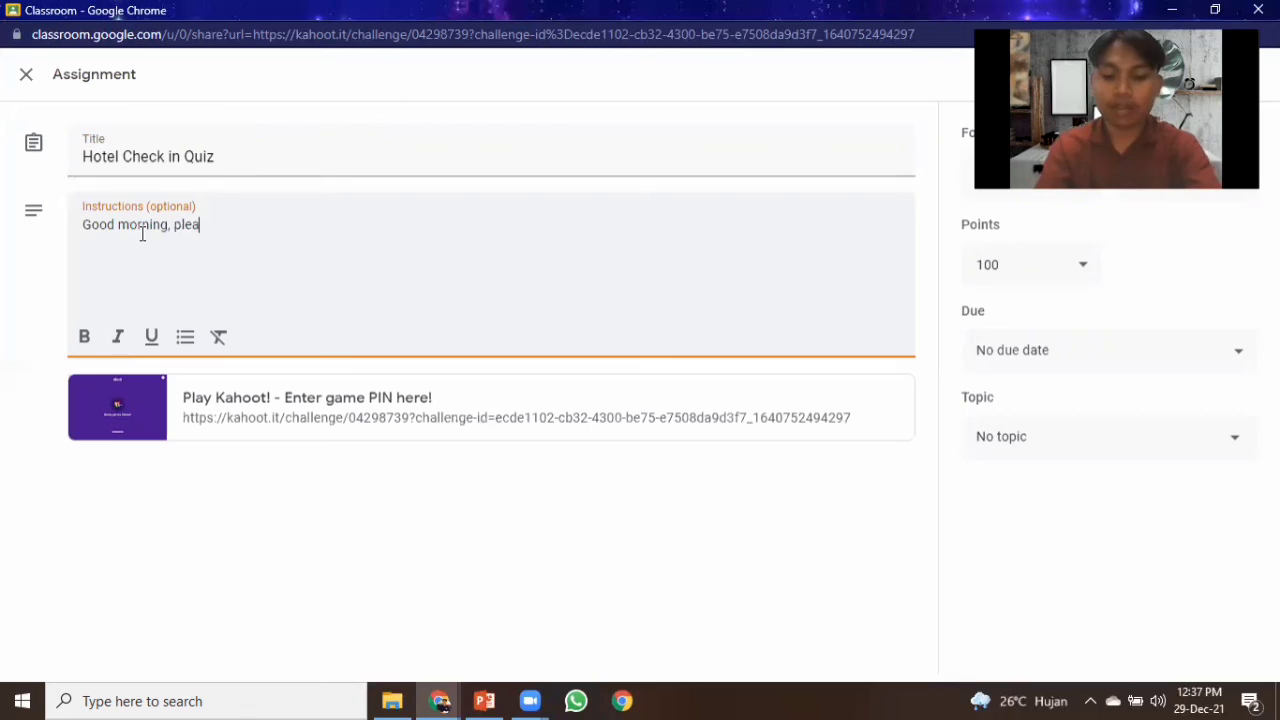
{"action": "type", "text": "se the "}
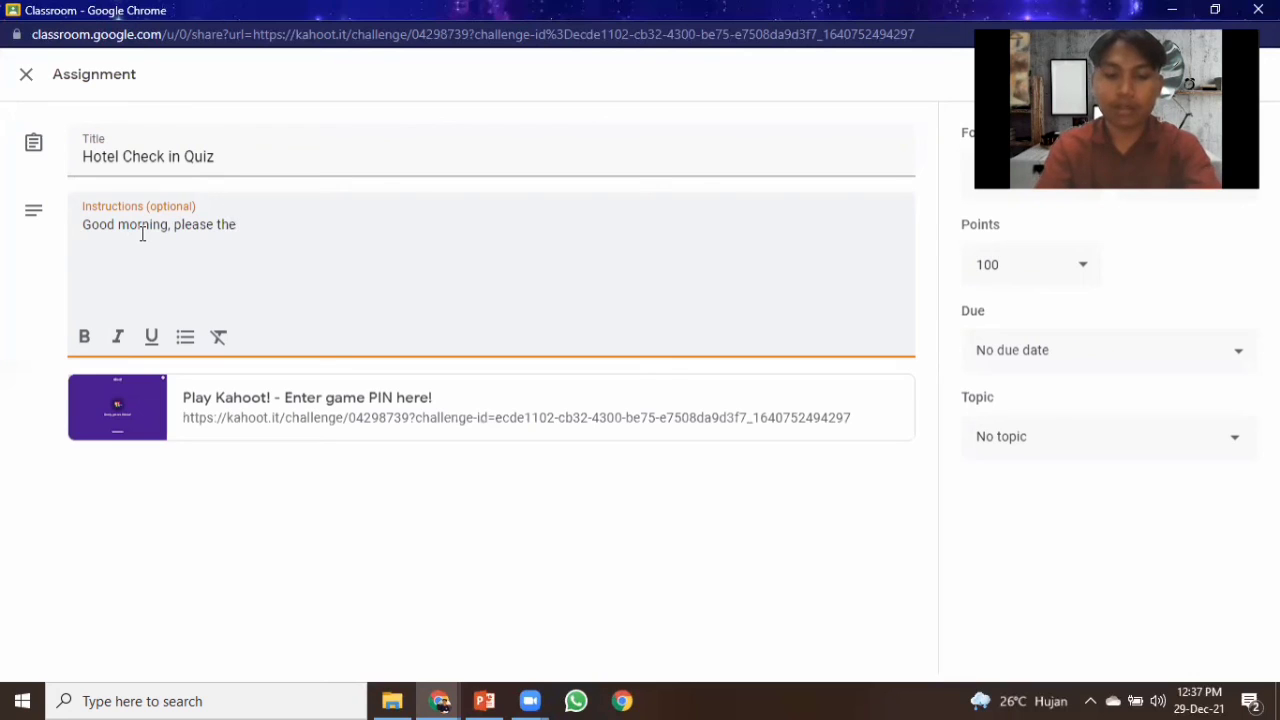
{"action": "type", "text": "qui"}
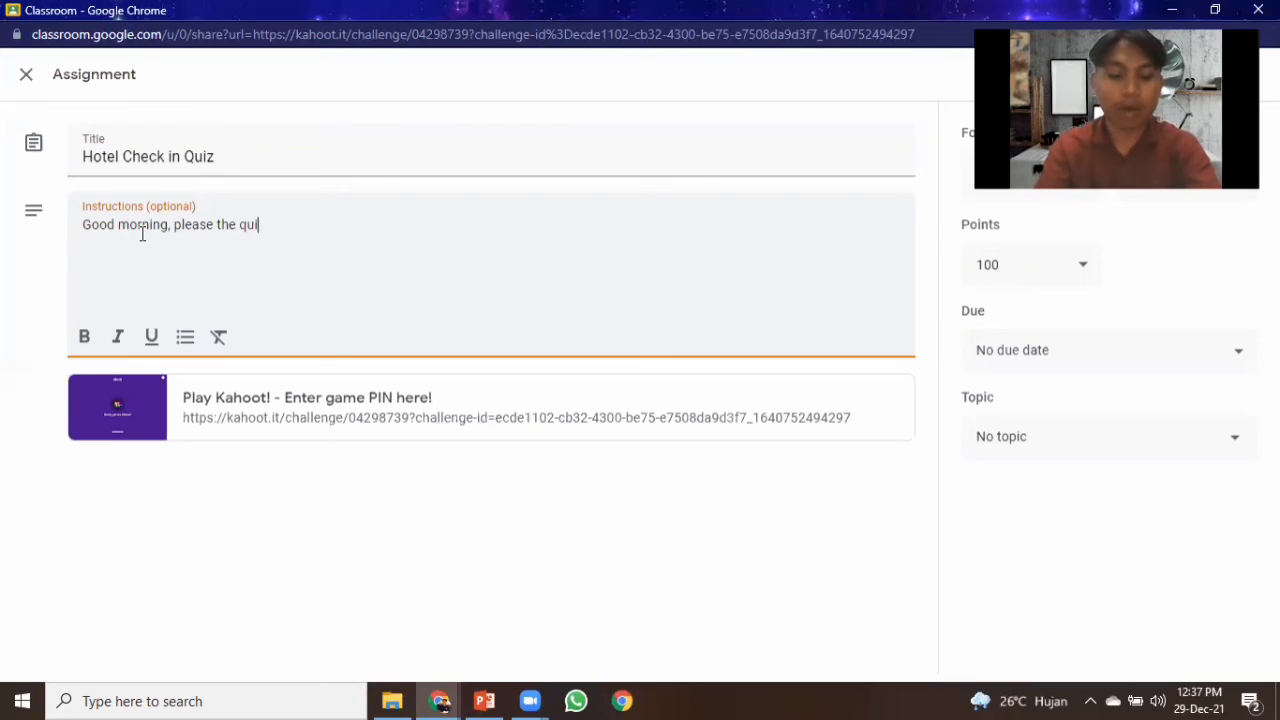
{"action": "type", "text": "z by "}
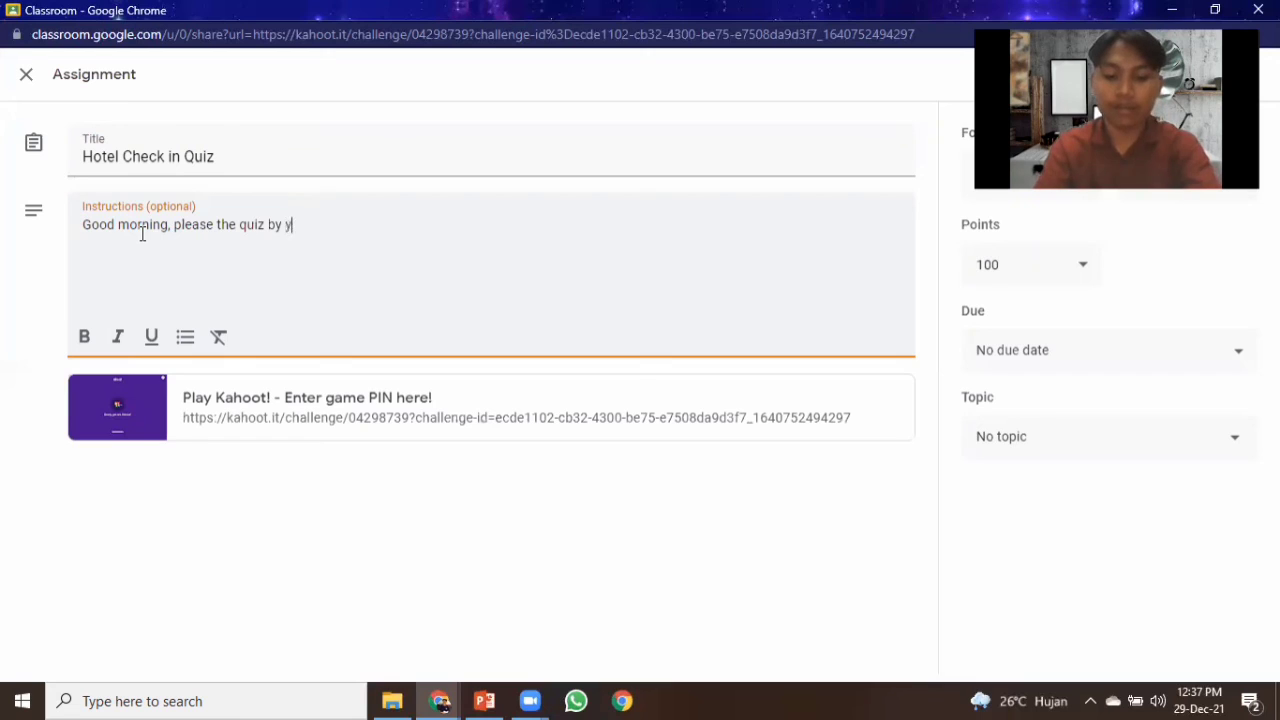
{"action": "type", "text": "your self"}
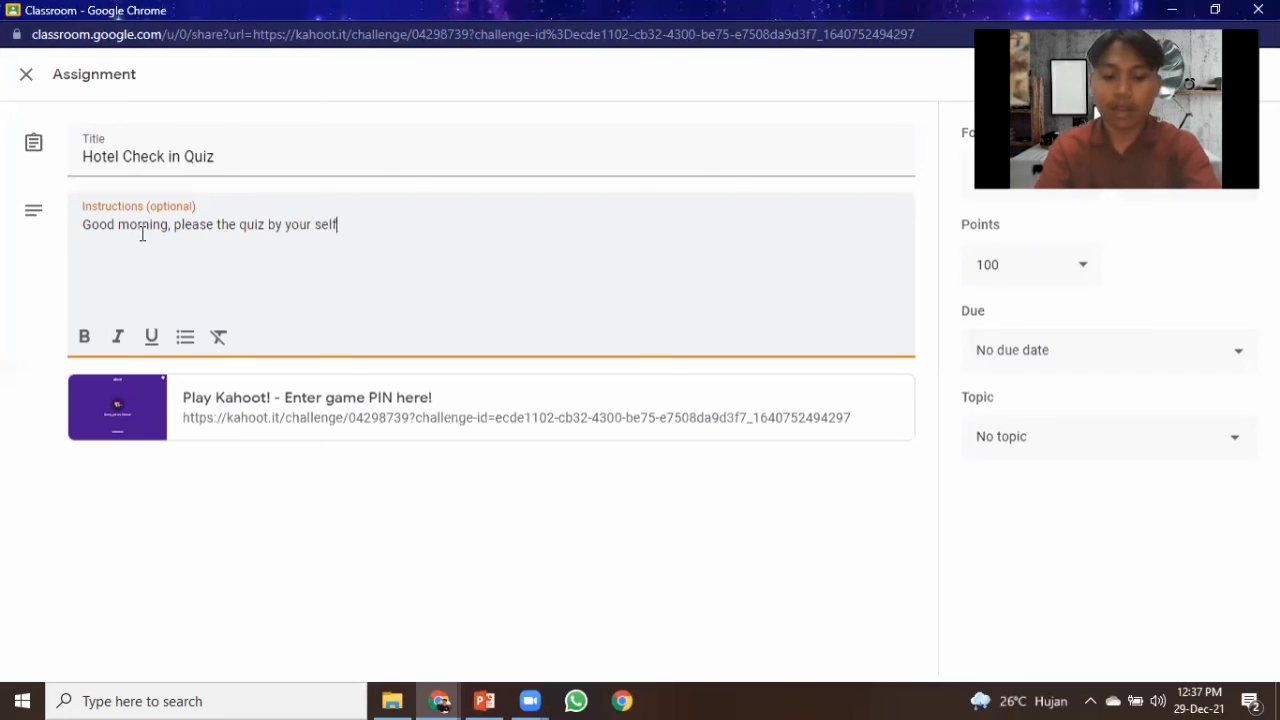
{"action": "type", "text": " and you"}
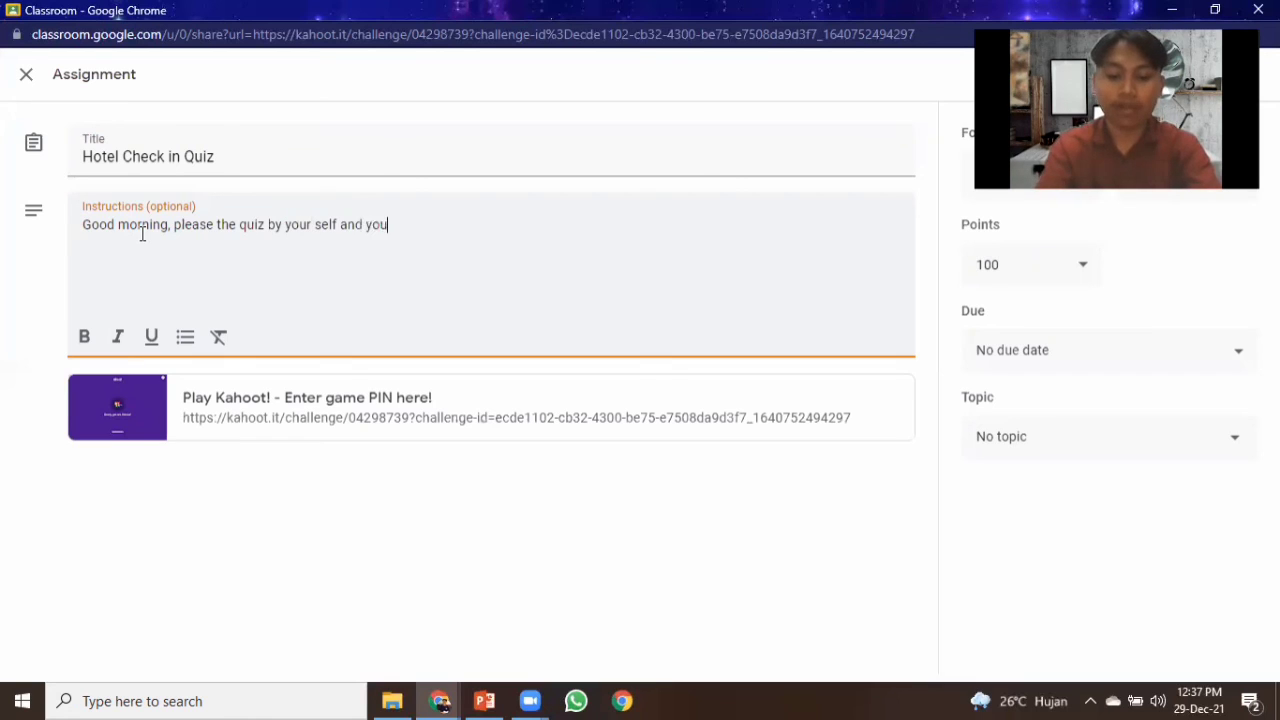
{"action": "type", "text": " have 1 hour to do"}
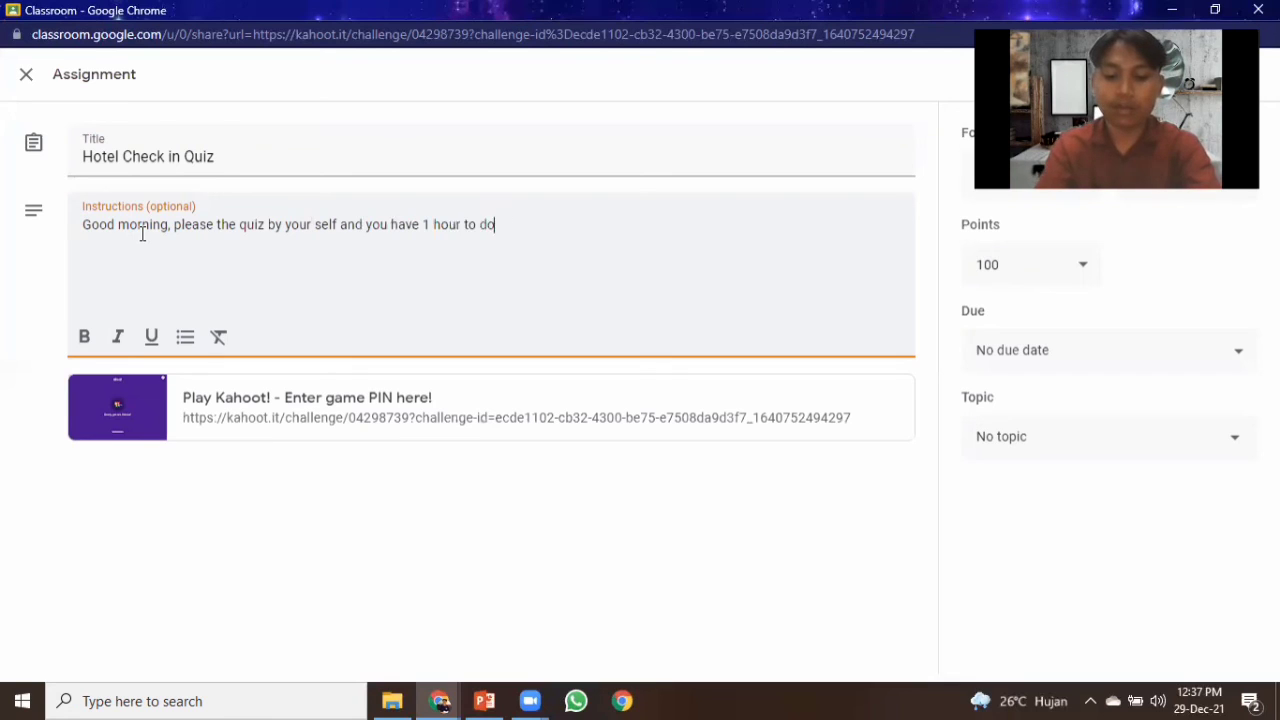
{"action": "type", "text": " it. G"}
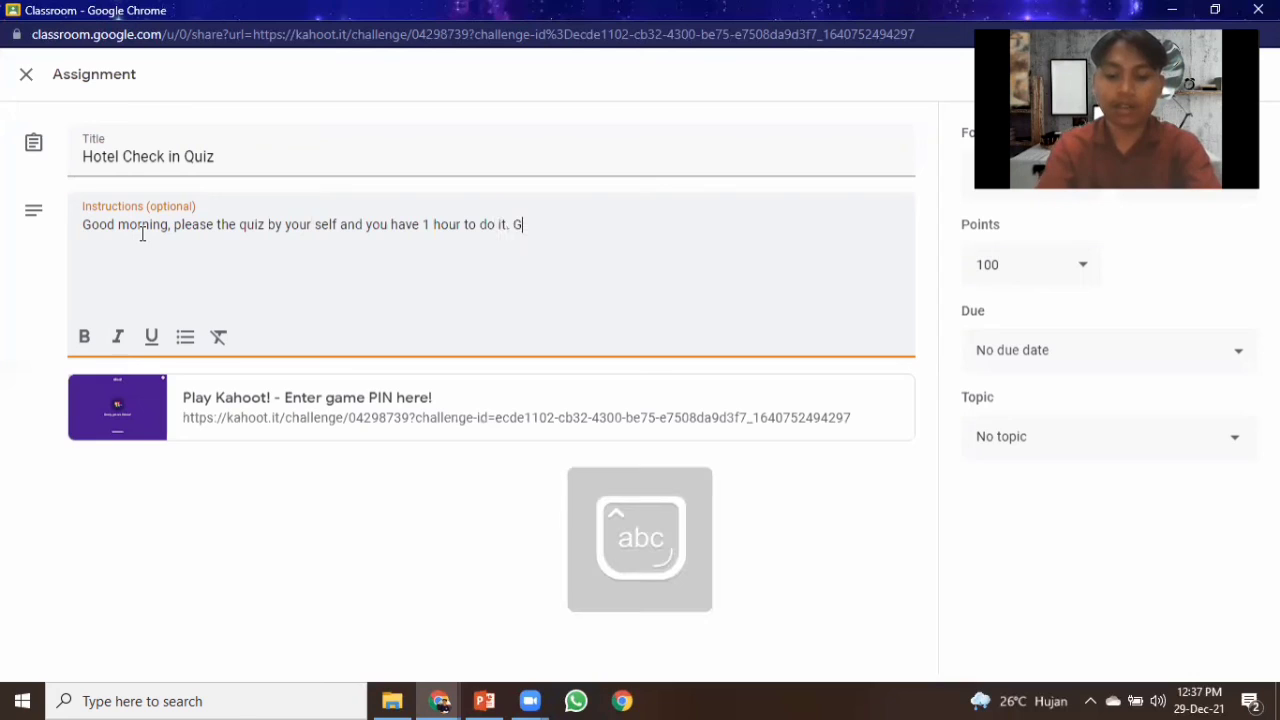
{"action": "type", "text": "ood luck."}
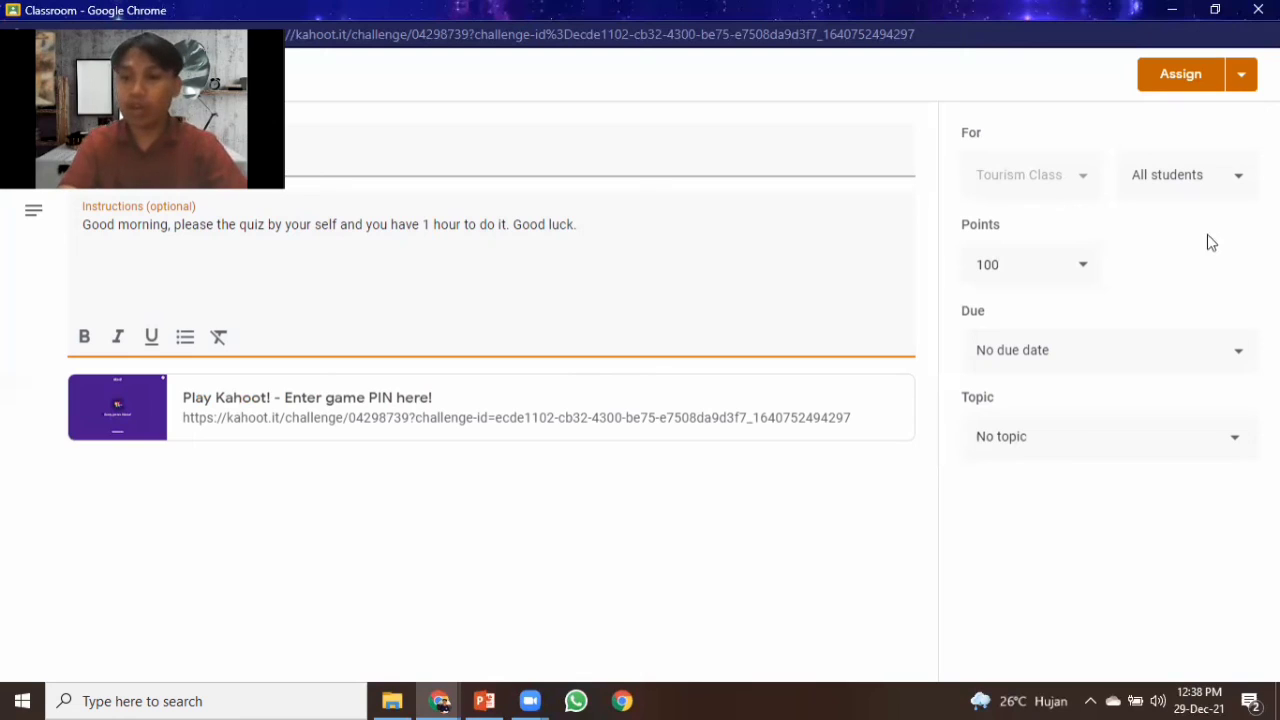
Leave the points at 100 with no due date and no topic, and assign the quiz to Tourism Class.
{"action": "left_click", "coordinate": [1084, 270]}
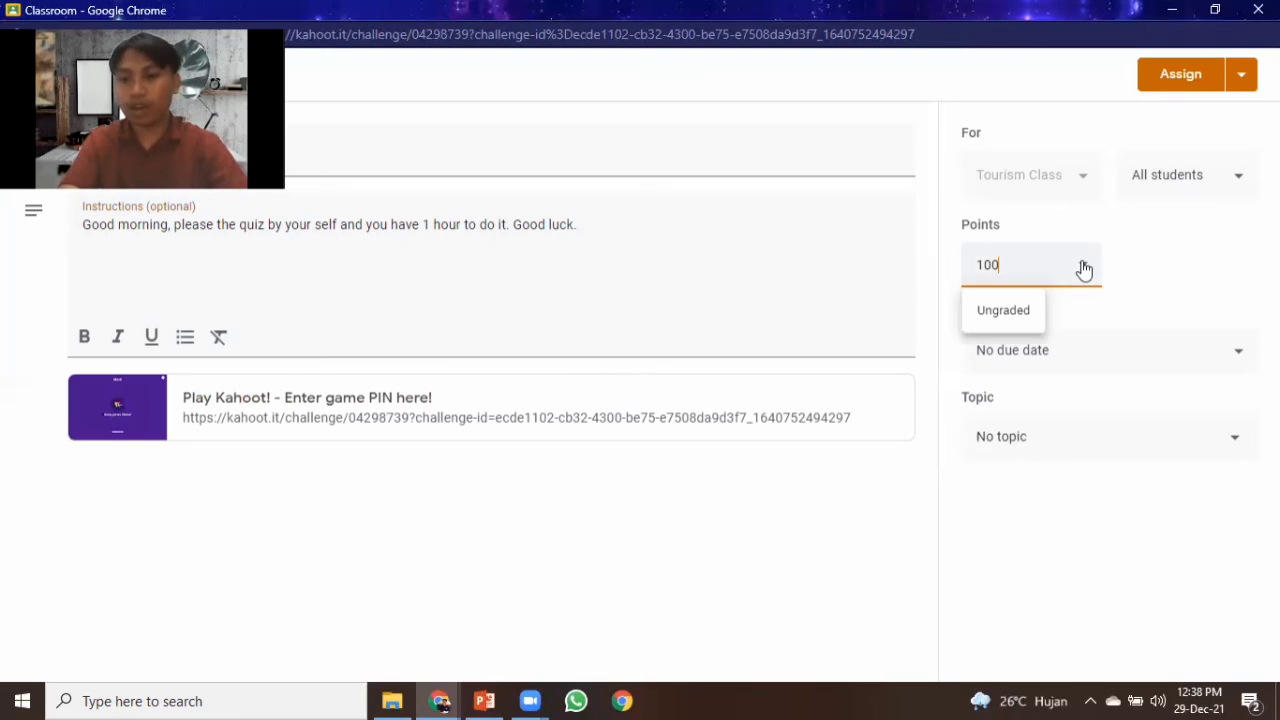
{"action": "left_click", "coordinate": [1186, 280]}
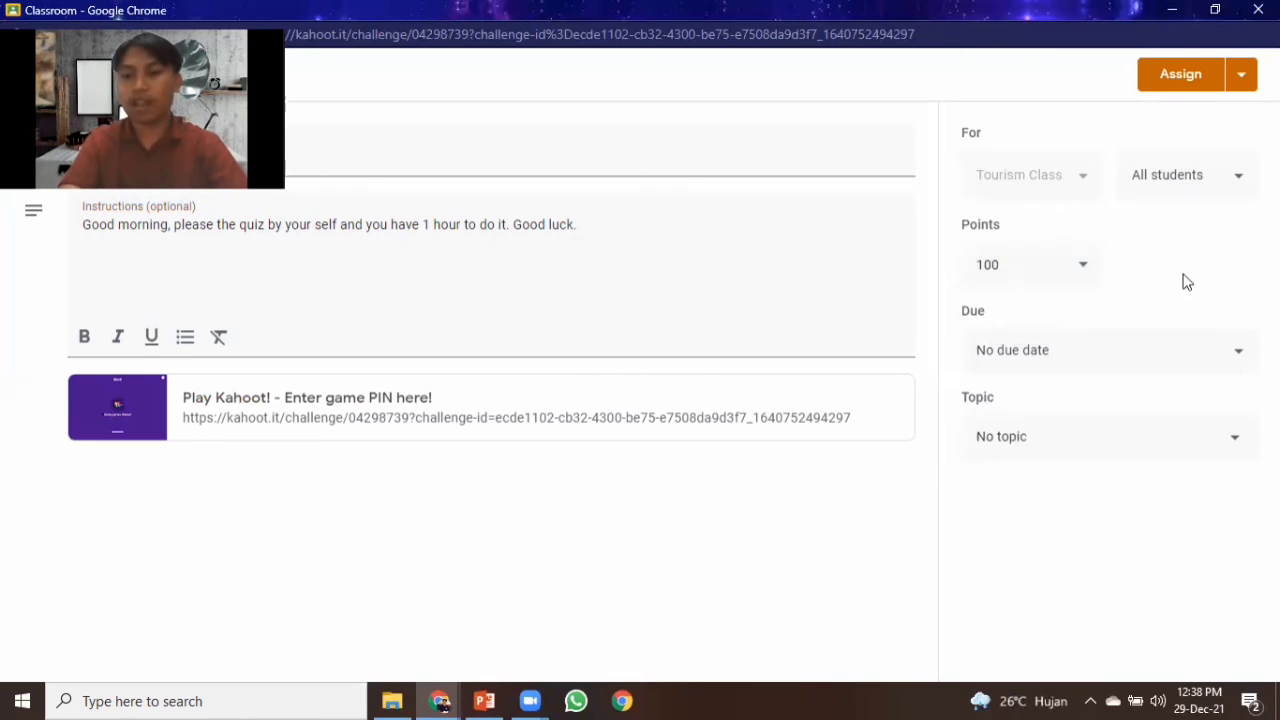
{"action": "left_click", "coordinate": [1236, 354]}
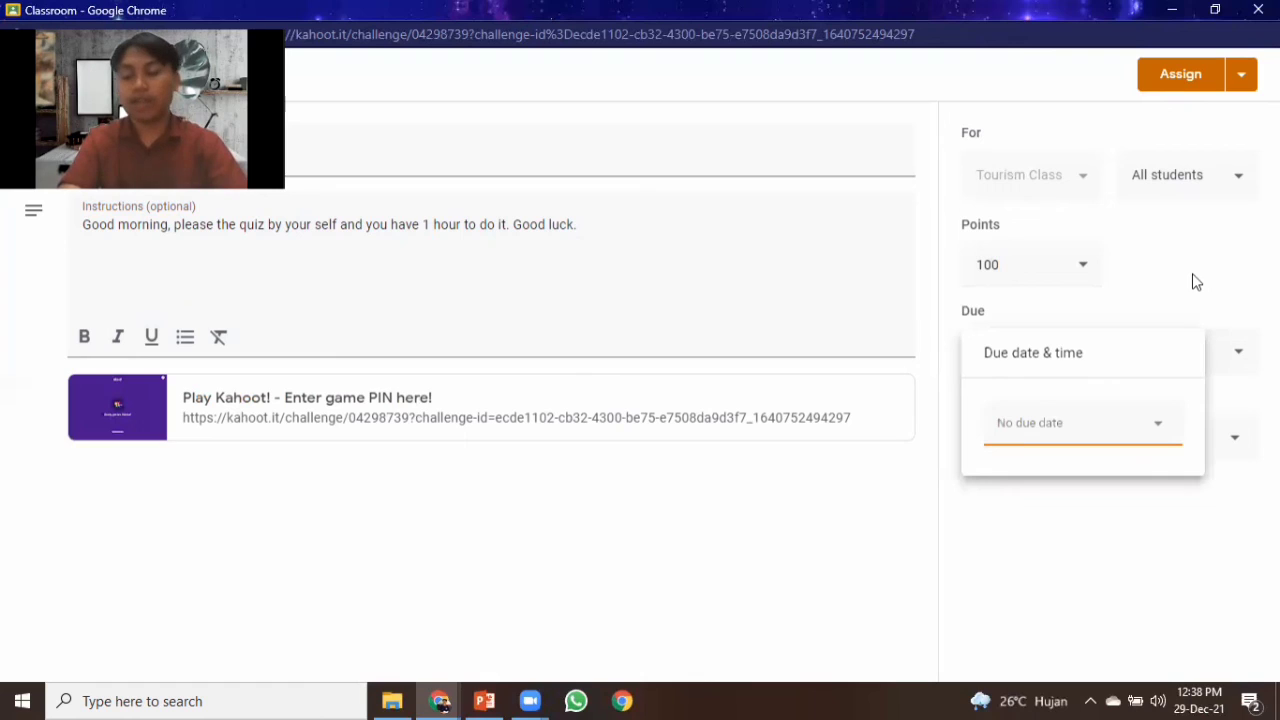
{"action": "left_click", "coordinate": [1193, 276]}
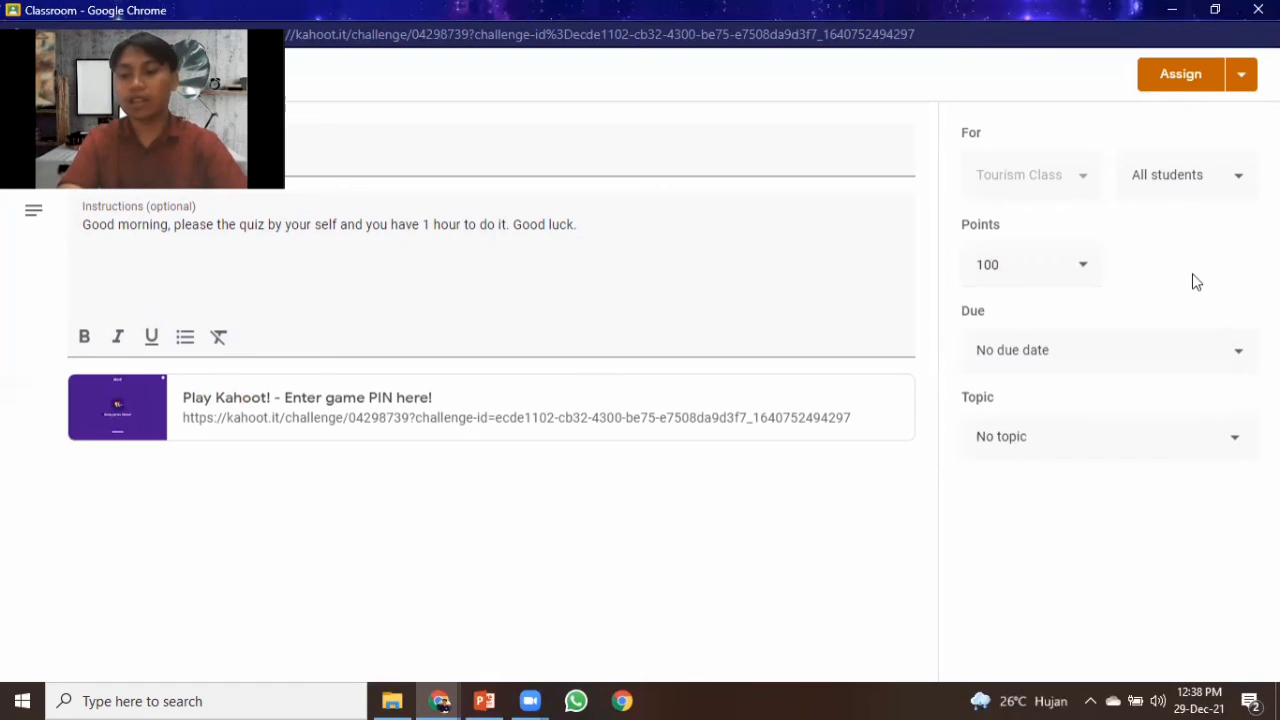
{"action": "left_click", "coordinate": [1236, 446]}
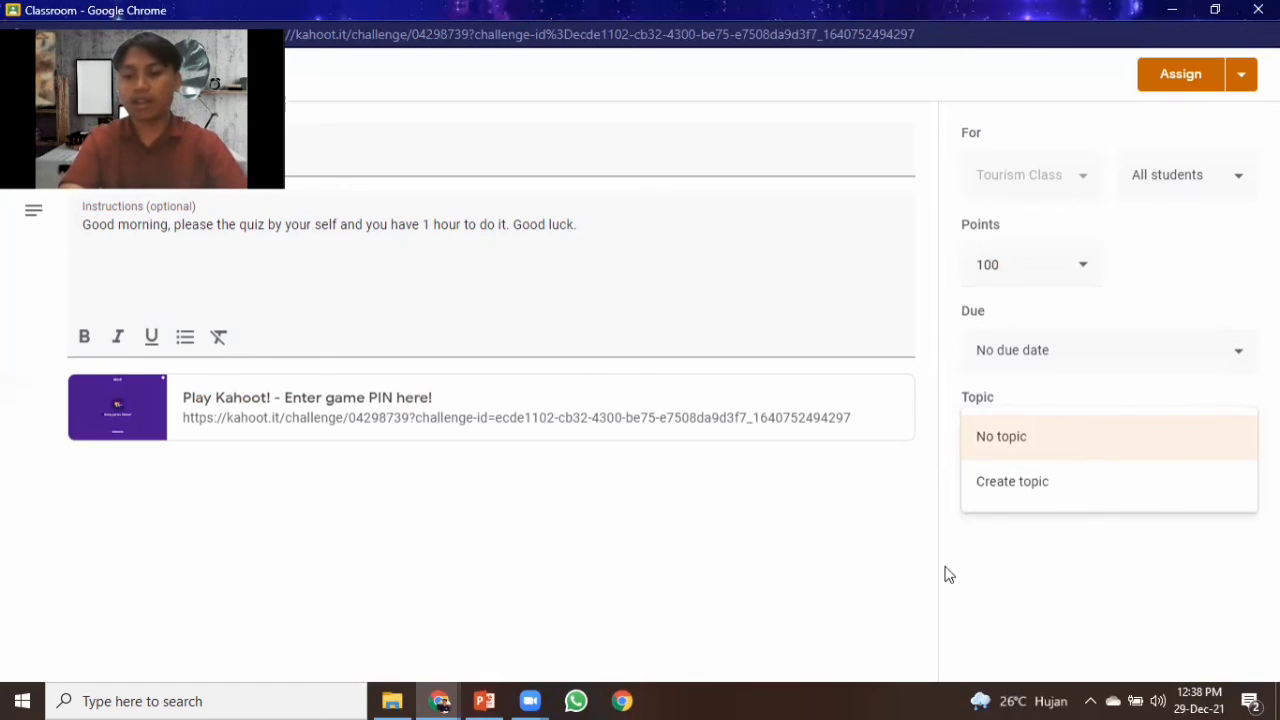
{"action": "left_click", "coordinate": [1049, 566]}
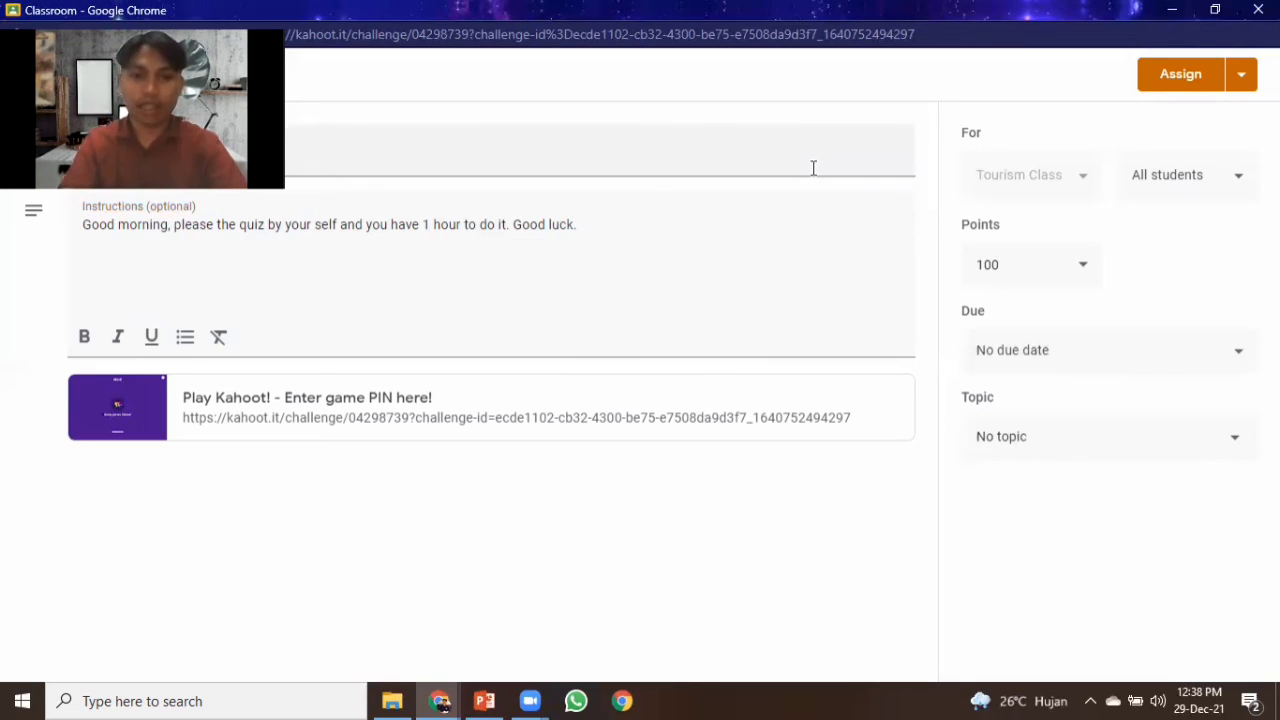
{"action": "left_click", "coordinate": [1181, 76]}
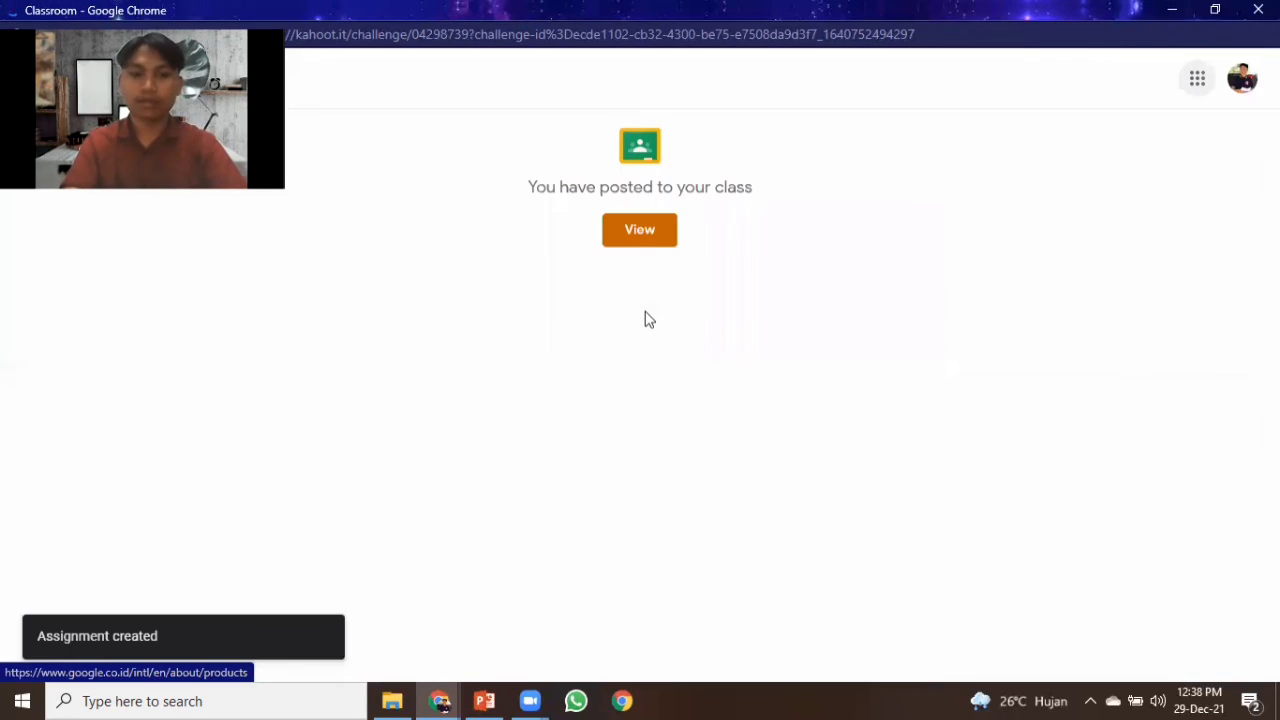
Open the posted Hotel Check in Quiz assignment from the class stream and view its instructions.
{"action": "left_click", "coordinate": [642, 233]}
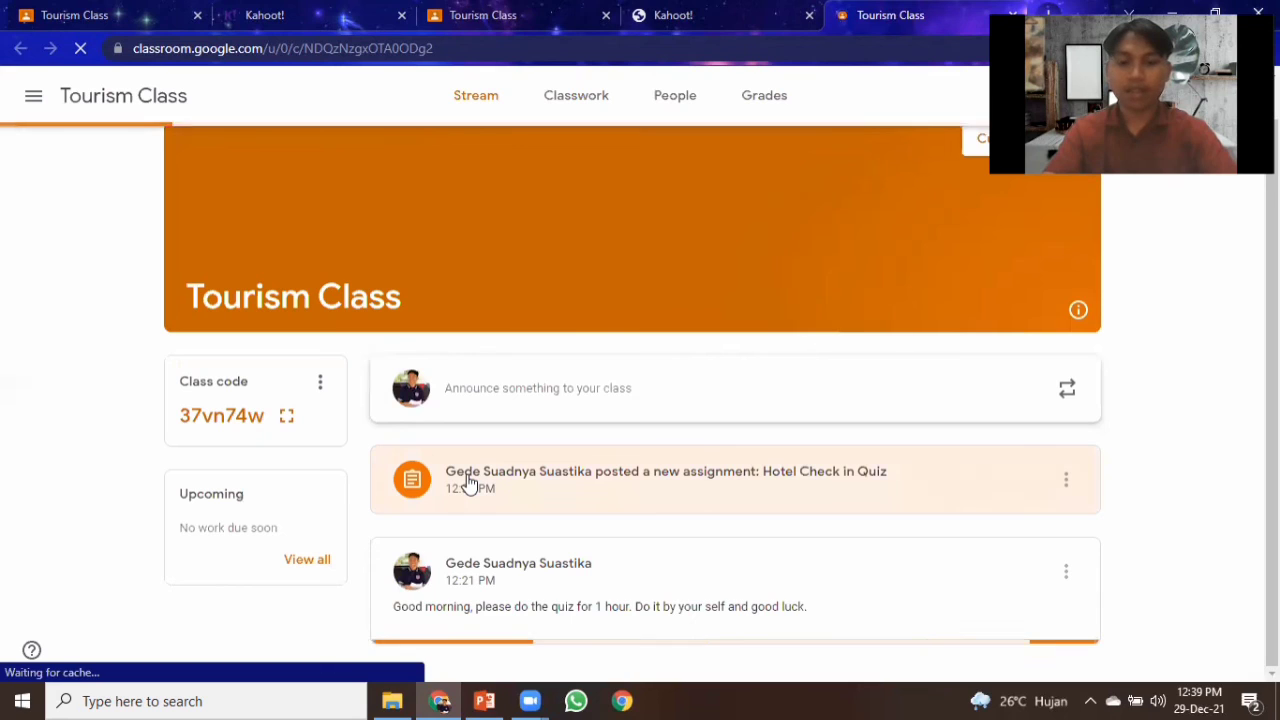
{"action": "left_click", "coordinate": [470, 483]}
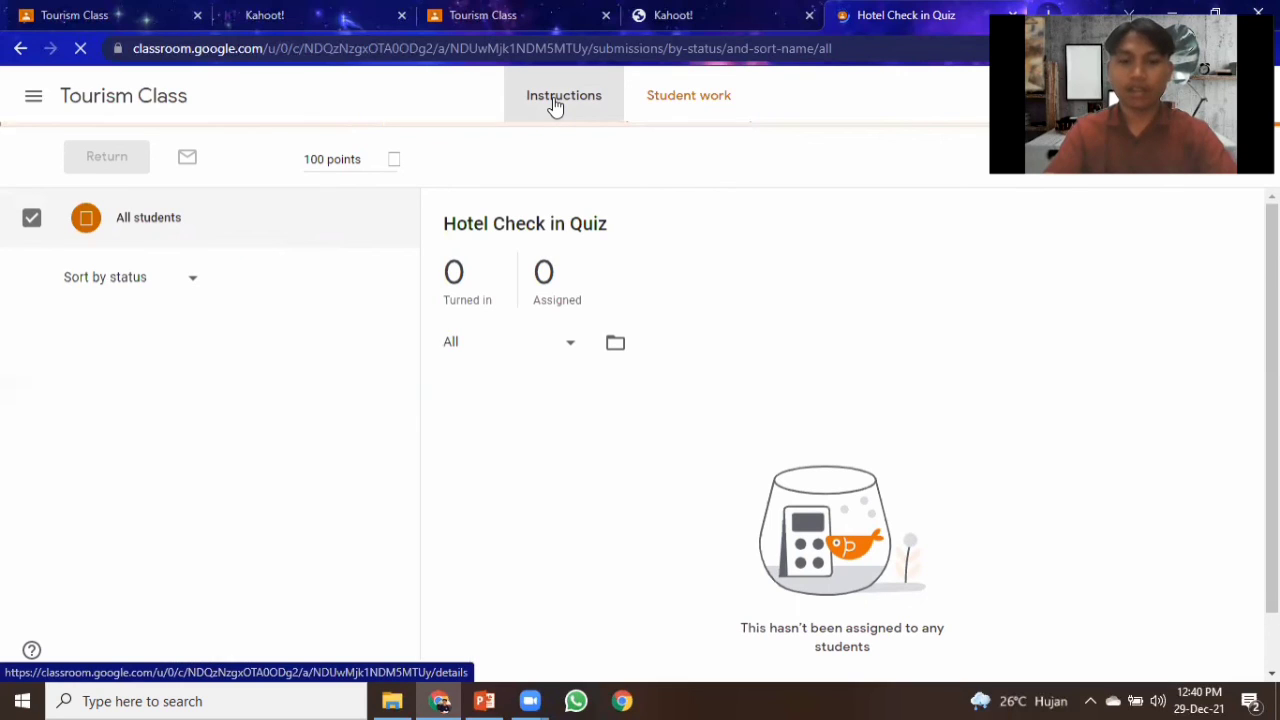
{"action": "left_click", "coordinate": [555, 104]}
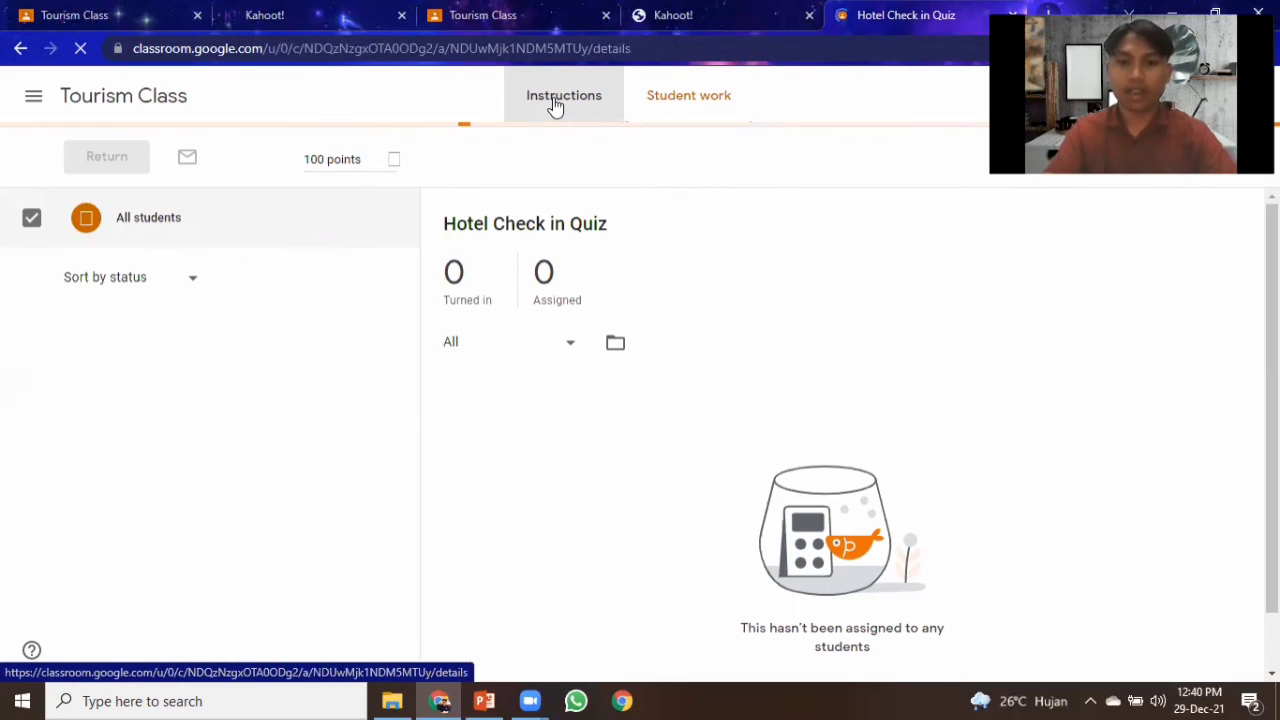